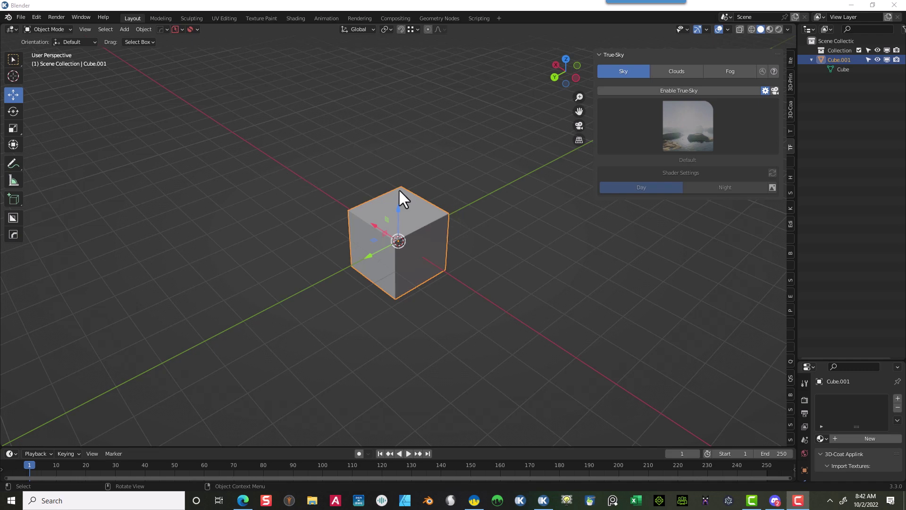
# Step: Open the recent file shipwright.2.0.0.blend
pyautogui.click(22, 16)
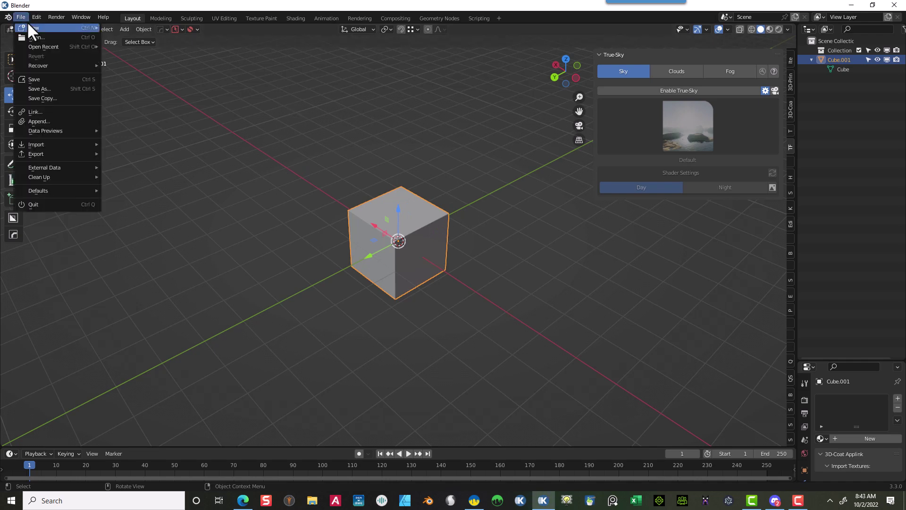
pyautogui.moveTo(40, 47)
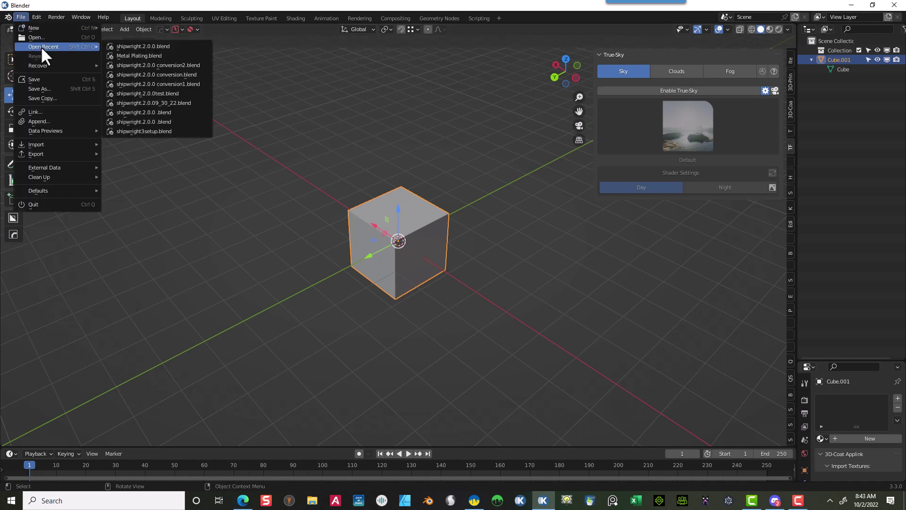
pyautogui.click(132, 46)
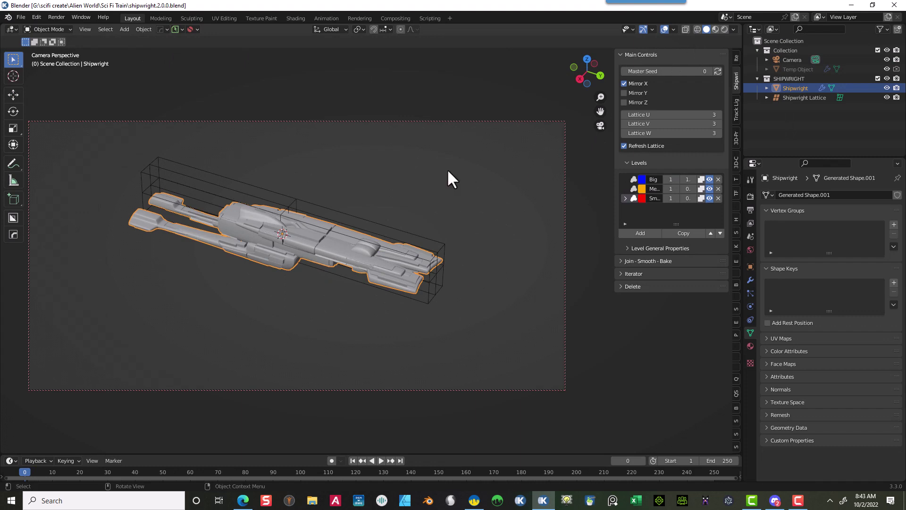
# Step: Save a copy of the scene in the same folder as shipwright.2.0.0conversion3.blend
pyautogui.click(22, 17)
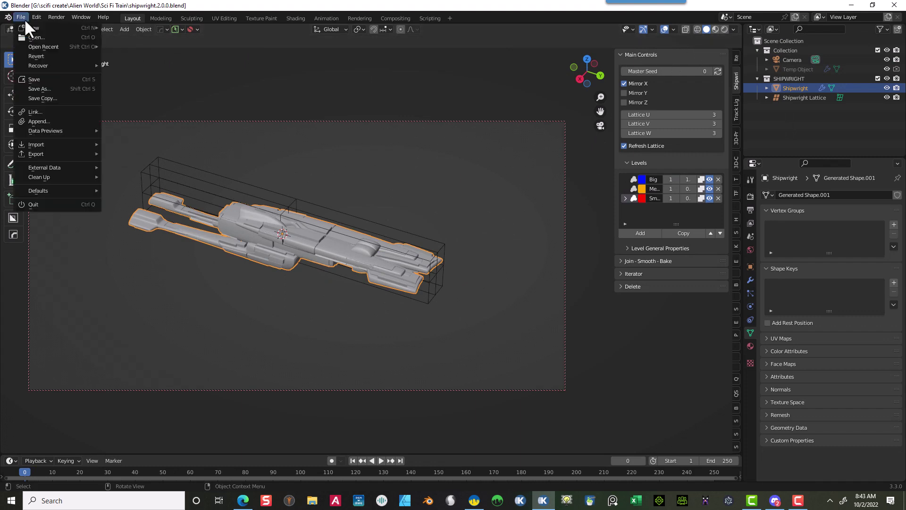
pyautogui.click(52, 89)
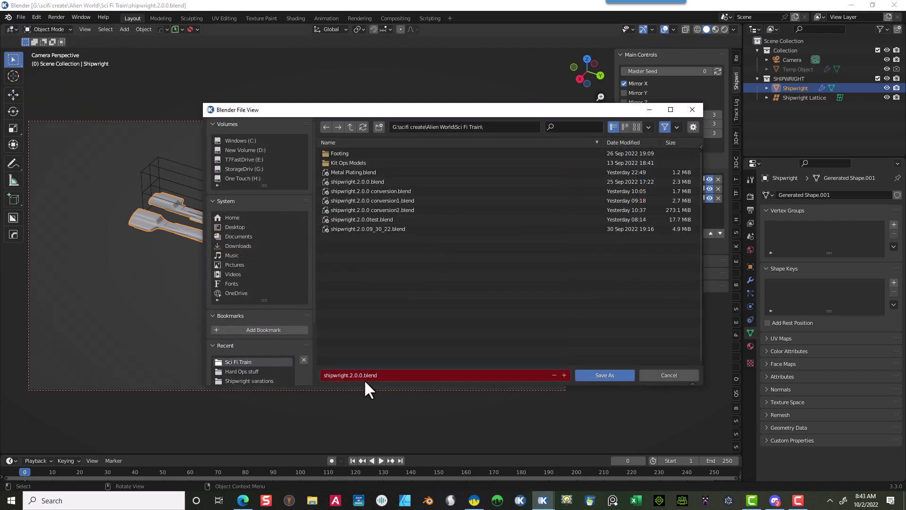
pyautogui.click(362, 376)
pyautogui.click(364, 376)
pyautogui.click(581, 382)
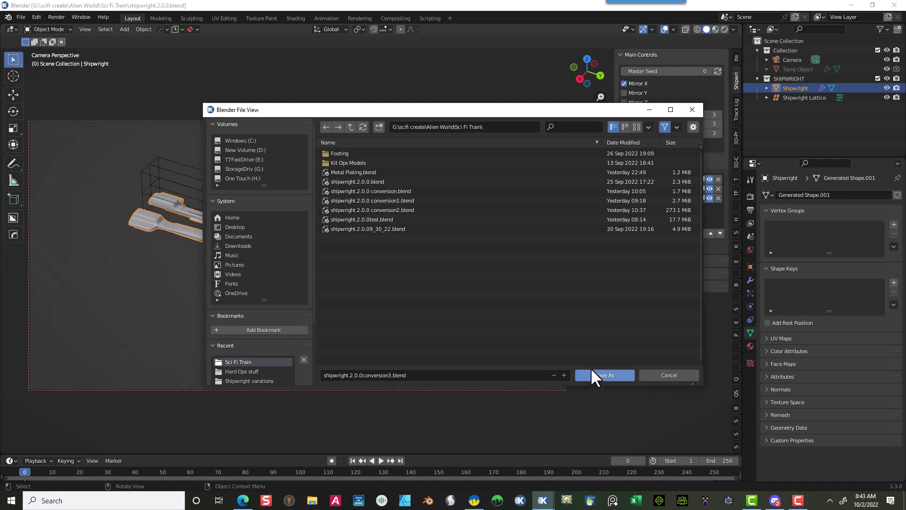
pyautogui.click(593, 375)
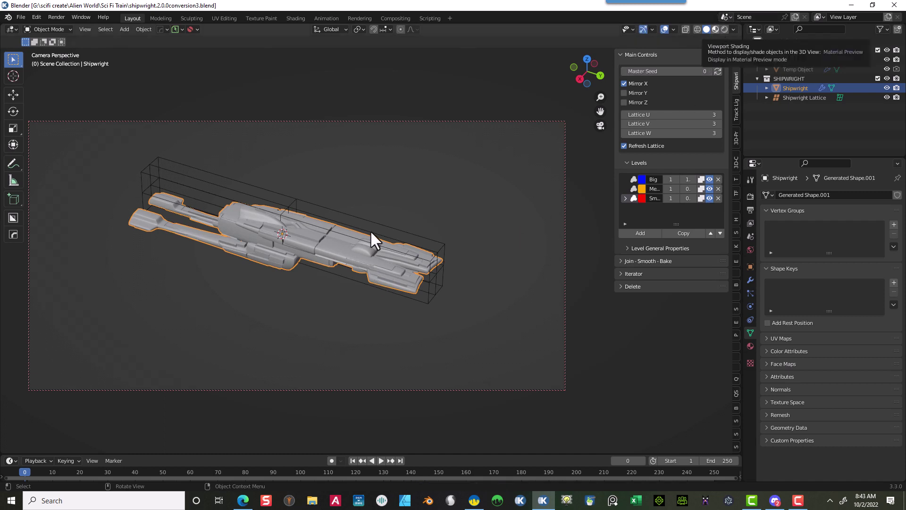
# Step: Switch the viewport to Material Preview shading and widen the Shipwright sidebar so the level names and values are readable
pyautogui.click(715, 29)
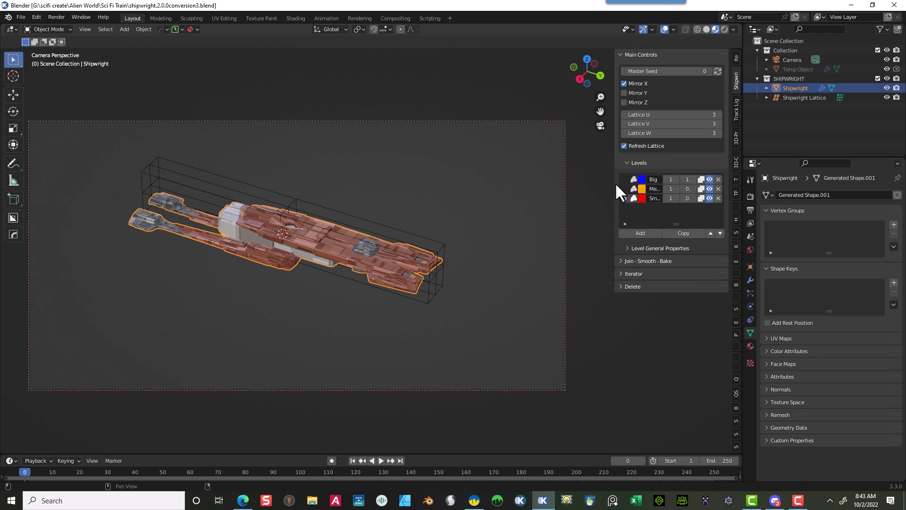
pyautogui.moveTo(615, 185); pyautogui.dragTo(579, 186)
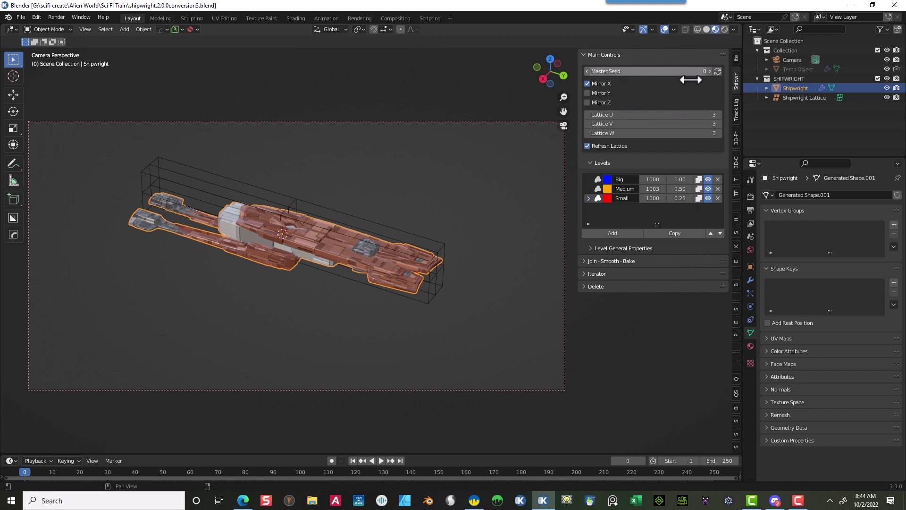
# Step: Expand the Iterator settings and set the seed range to 0 and 1
pyautogui.click(583, 274)
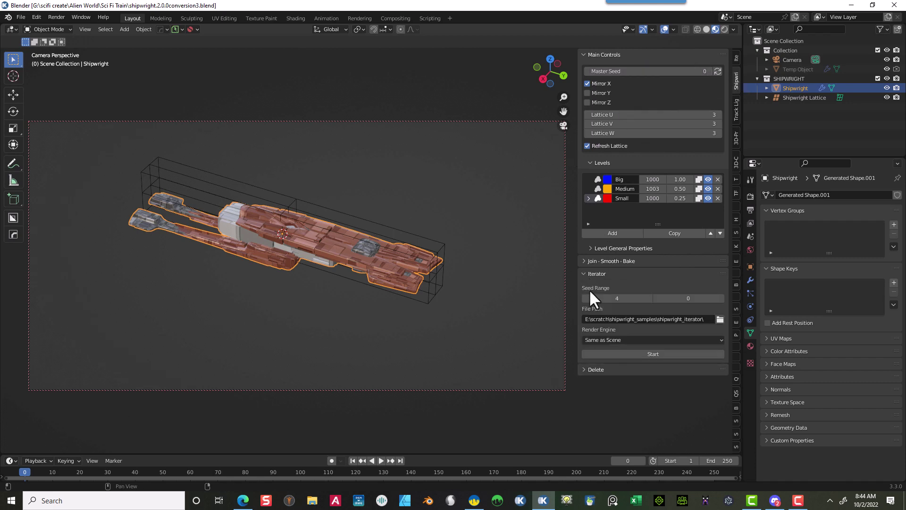
pyautogui.click(632, 300)
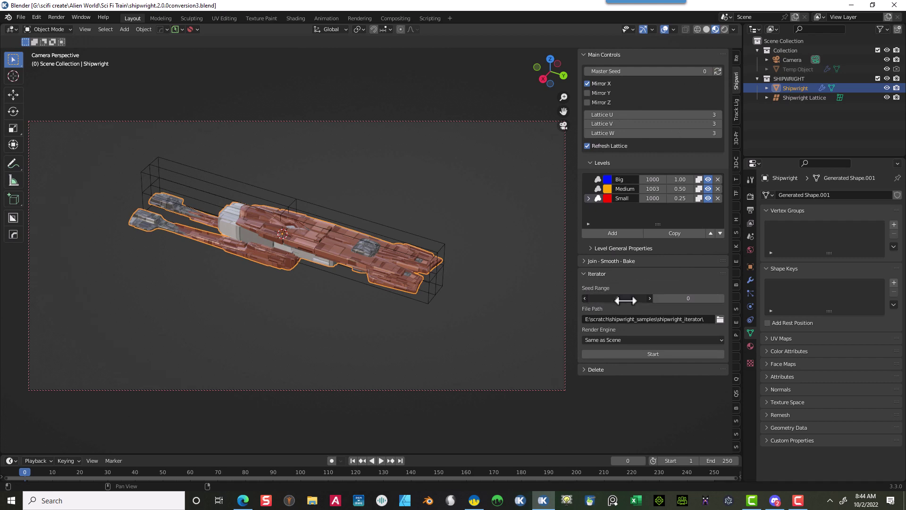
pyautogui.write('0')
pyautogui.press('Return')
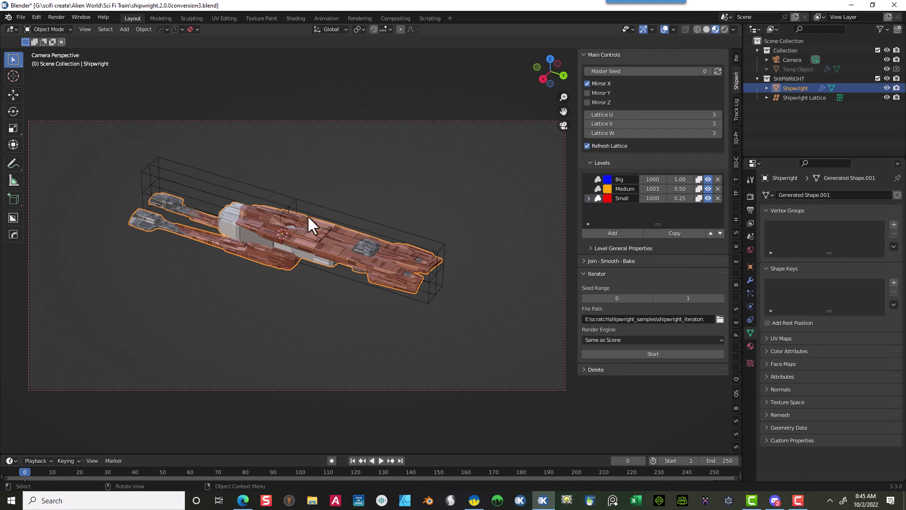
# Step: Set the Shipwright Master Seed to 19 and inspect the generated ship from several angles
pyautogui.click(683, 70)
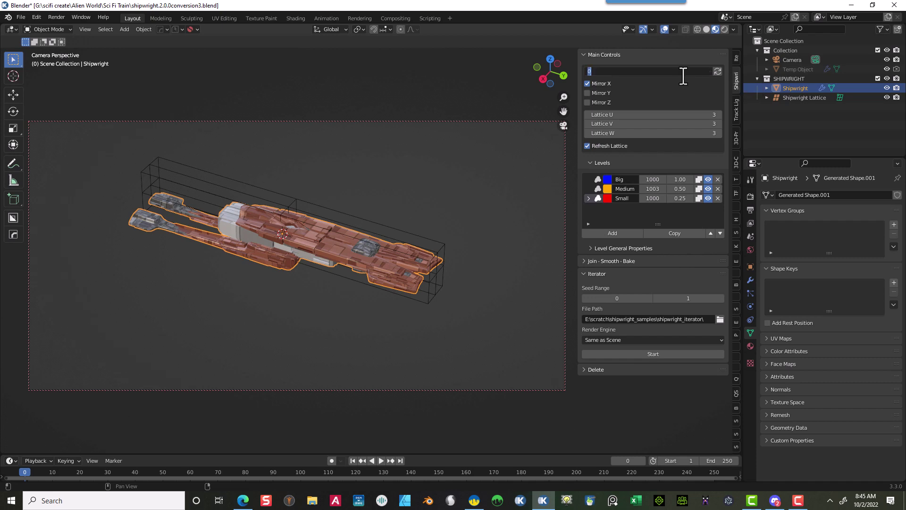
pyautogui.write('19')
pyautogui.press('Return')
pyautogui.scroll(-5, 496, 236)
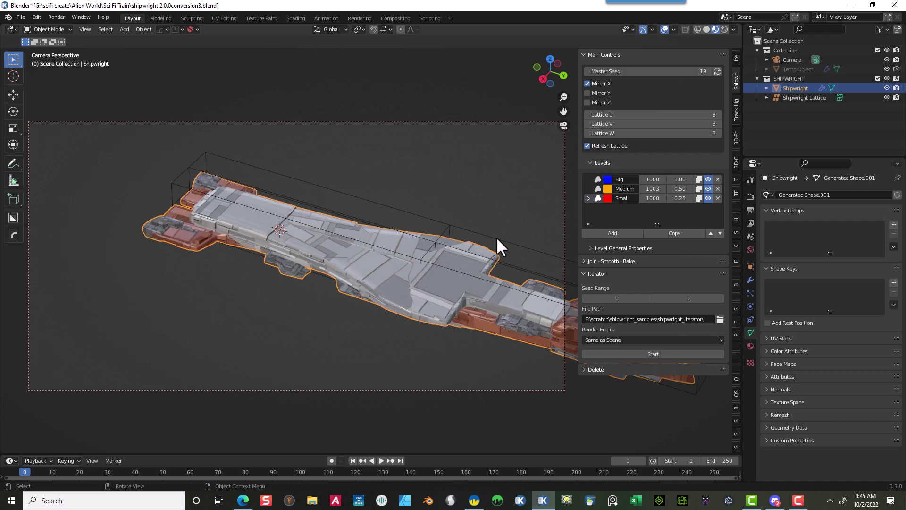
pyautogui.moveTo(490, 231); pyautogui.dragTo(448, 236, button='middle')
pyautogui.scroll(5, 414, 321)
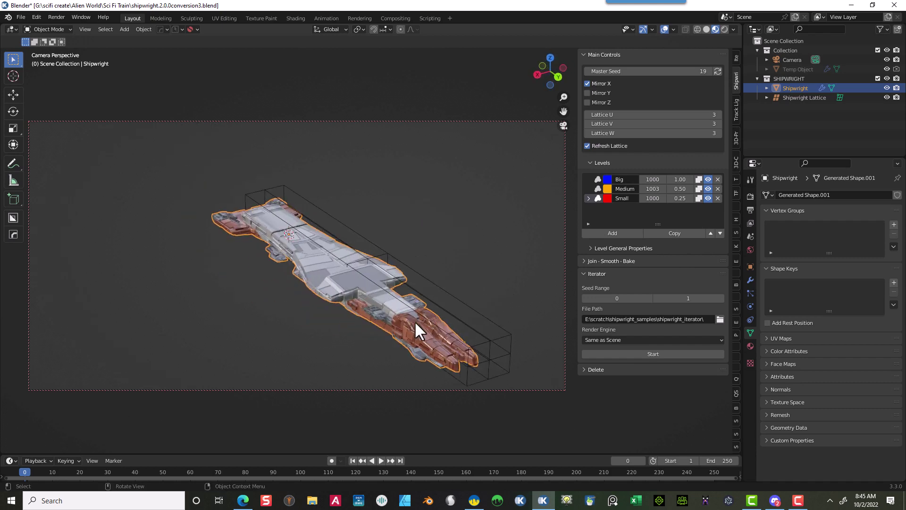
pyautogui.scroll(-1, 378, 330)
pyautogui.moveTo(288, 362); pyautogui.dragTo(344, 344, button='middle')
# Step: Set the Master Seed to 13 and remove the Medium level from the ship
pyautogui.click(648, 72)
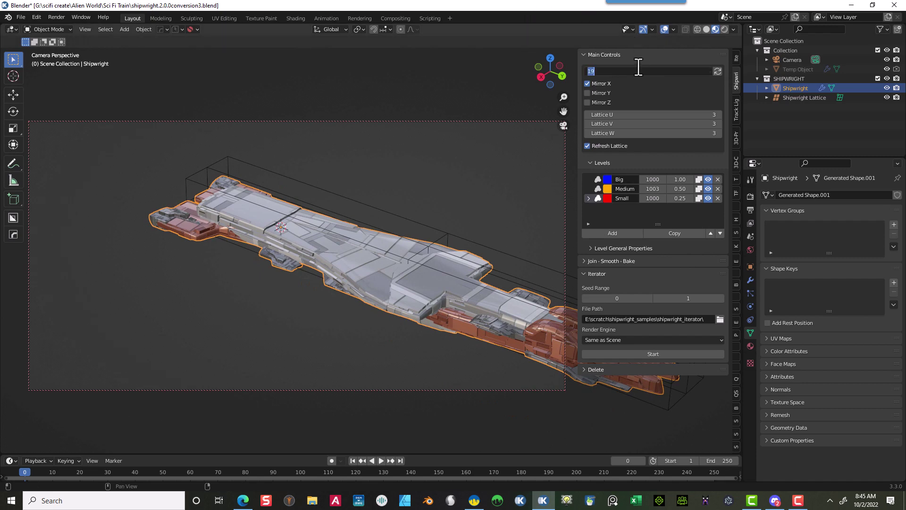
pyautogui.write('13')
pyautogui.press('Return')
pyautogui.moveTo(392, 219); pyautogui.dragTo(594, 227, button='middle')
pyautogui.moveTo(356, 307); pyautogui.dragTo(388, 243, button='middle')
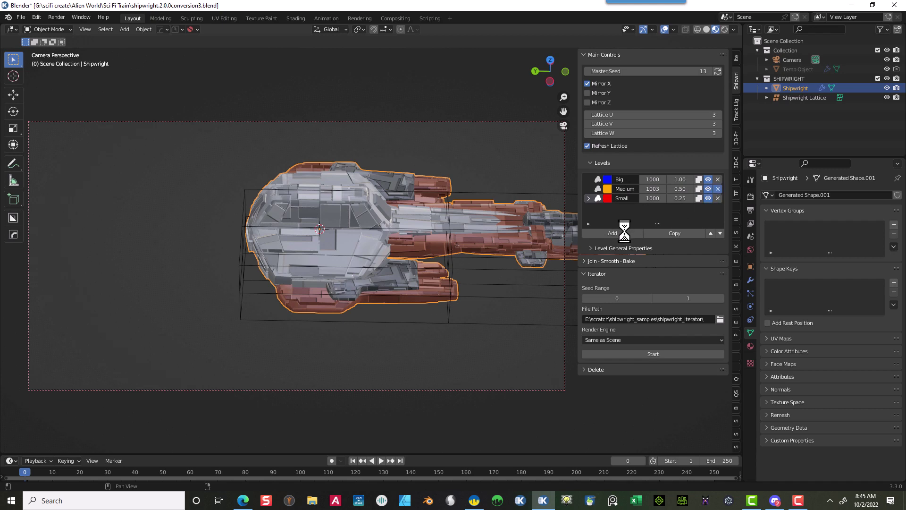
pyautogui.moveTo(549, 259); pyautogui.dragTo(440, 261, button='middle')
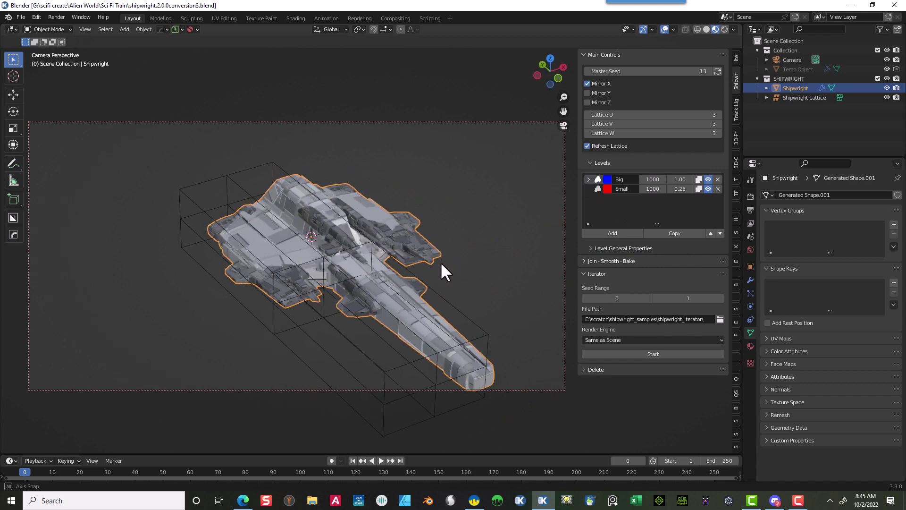
# Step: Set the scale of the Small level to 0.15
pyautogui.click(680, 189)
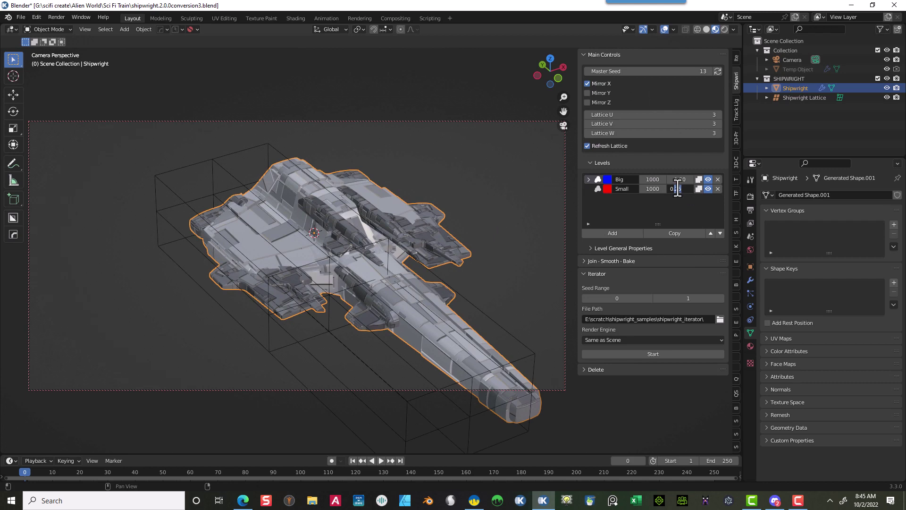
pyautogui.write('15')
pyautogui.press('Return')
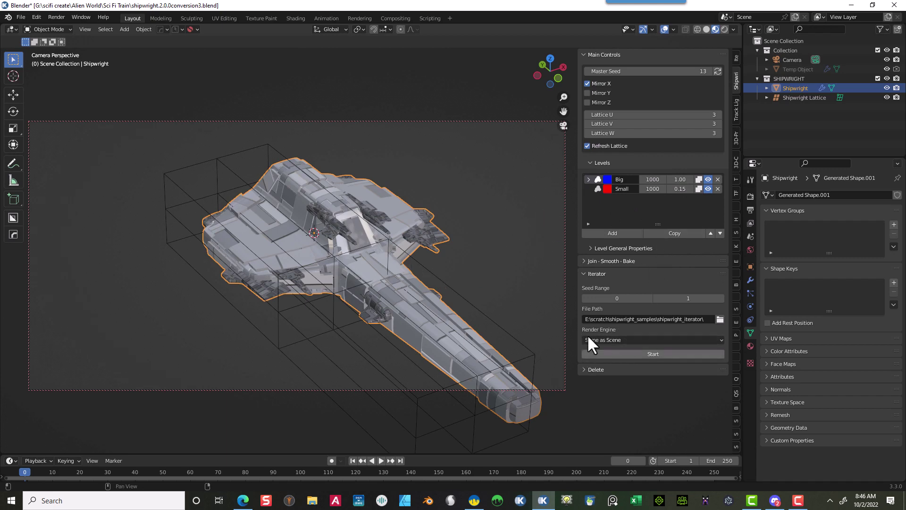
# Step: Display the Join - Smooth - Bake options and the ship's modifiers, and examine the plated hull up close
pyautogui.click(586, 261)
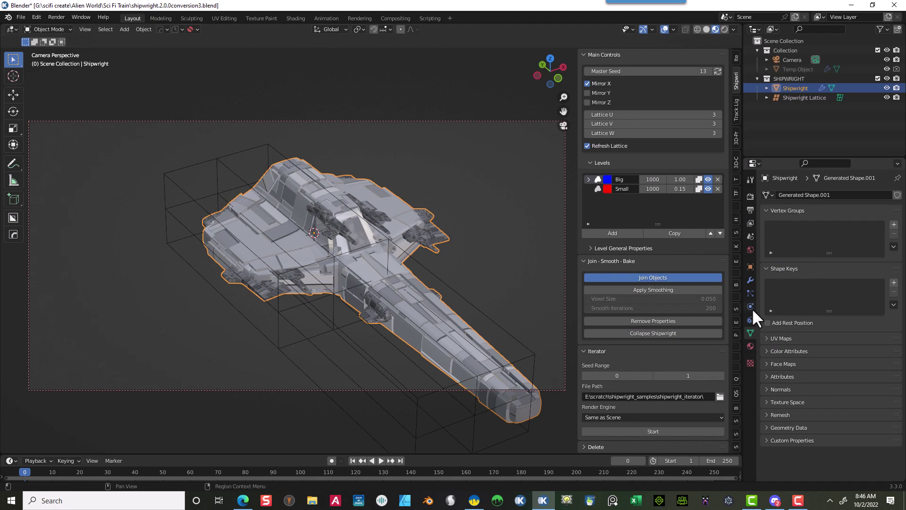
pyautogui.click(750, 279)
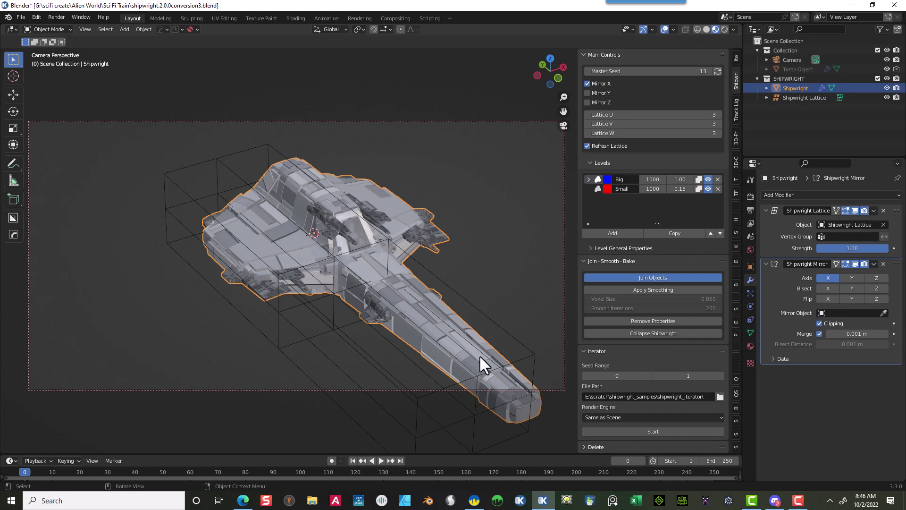
pyautogui.scroll(5, 288, 243)
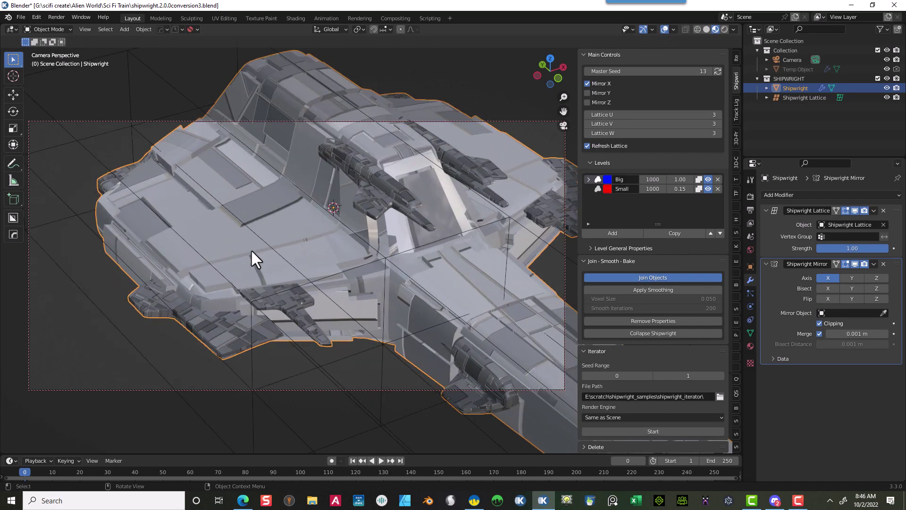
pyautogui.moveTo(250, 248); pyautogui.dragTo(364, 259, button='middle')
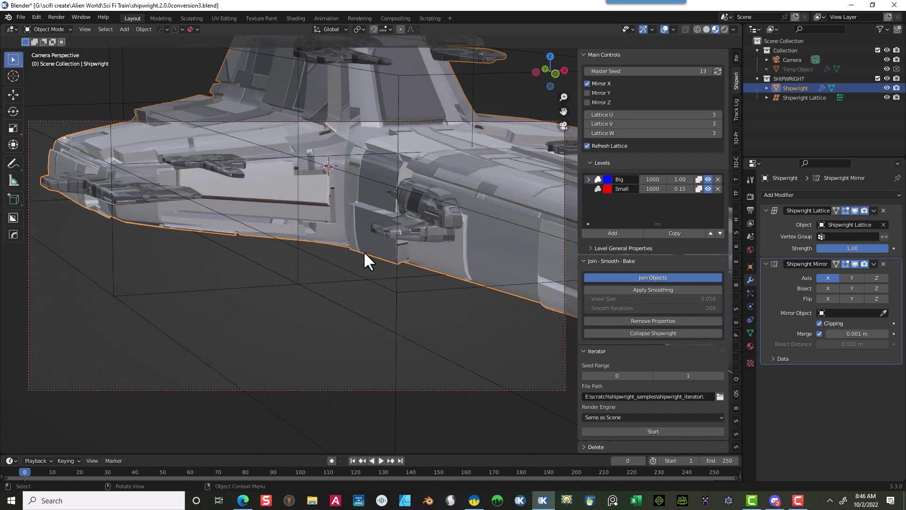
# Step: Expand the Big level's general properties, turn off Add Plates and inspect the hull without plating
pyautogui.click(590, 246)
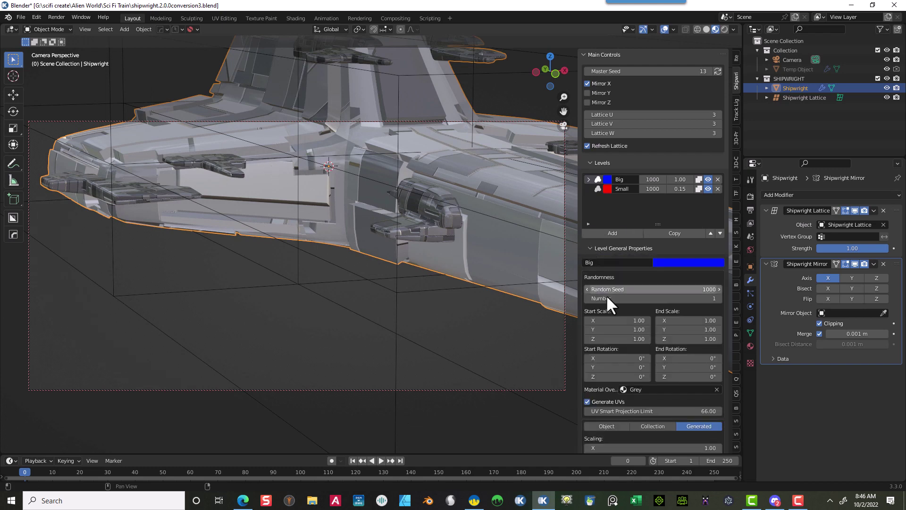
pyautogui.scroll(-6, 638, 368)
pyautogui.scroll(-9, 640, 391)
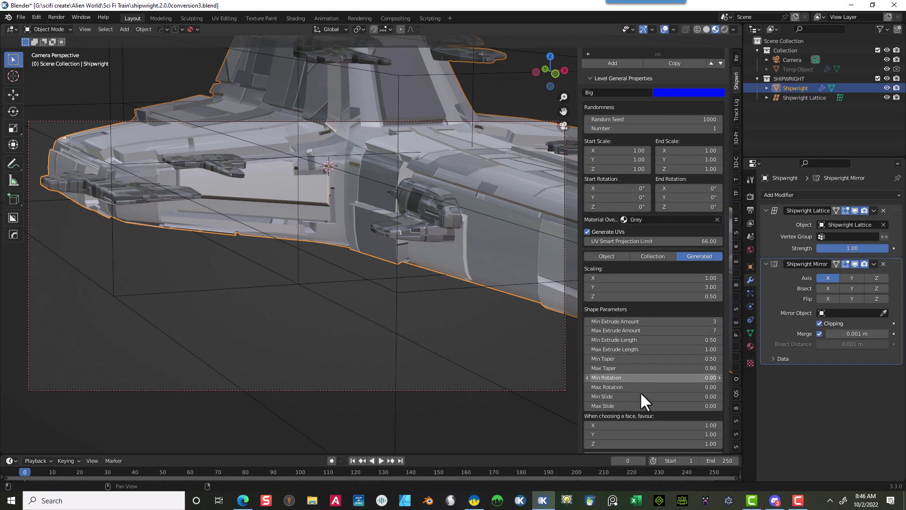
pyautogui.scroll(-1, 643, 401)
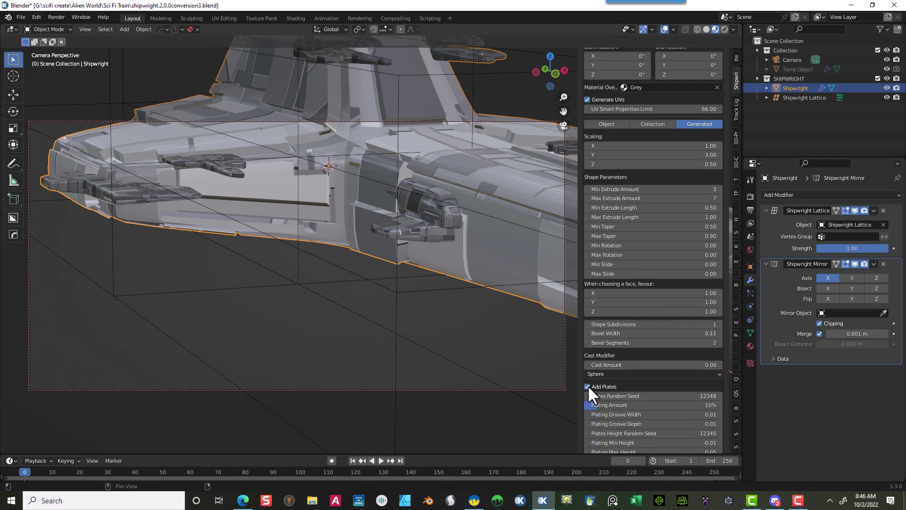
pyautogui.click(587, 386)
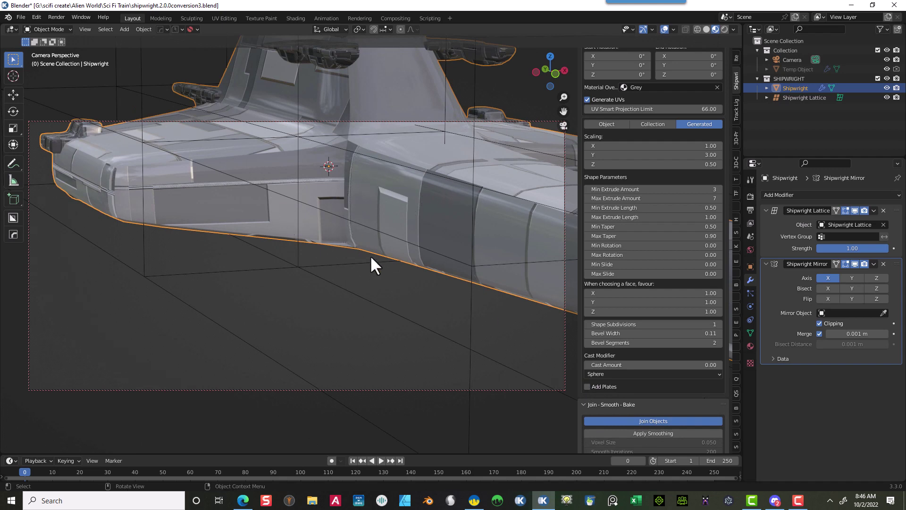
pyautogui.scroll(-5, 370, 254)
pyautogui.moveTo(380, 299)
pyautogui.mouseDown(button='middle')
pyautogui.moveTo(388, 322)
pyautogui.moveTo(380, 303)
pyautogui.mouseUp(button='middle')
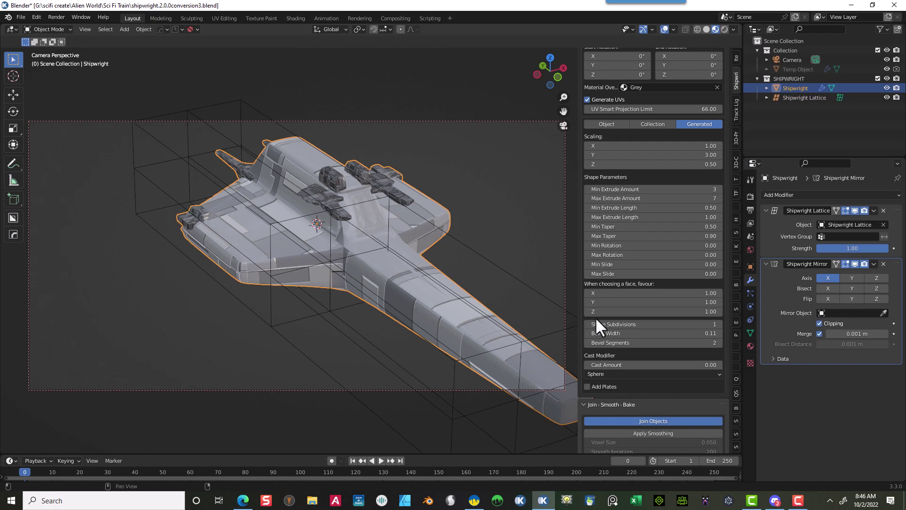
# Step: Turn Add Plates back on for the Big level and set its Plating Amount to 2%
pyautogui.click(619, 386)
pyautogui.scroll(-3, 619, 386)
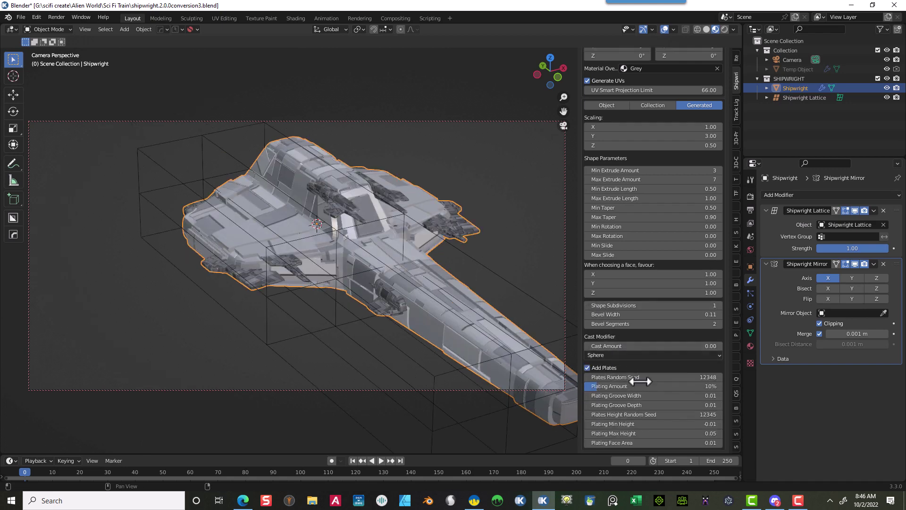
pyautogui.click(657, 348)
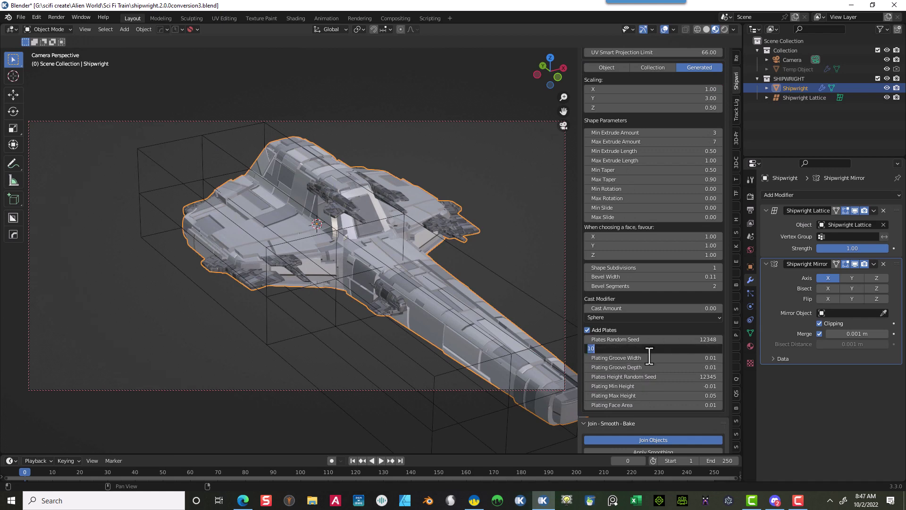
pyautogui.write('2')
pyautogui.press('Return')
pyautogui.scroll(5, 368, 214)
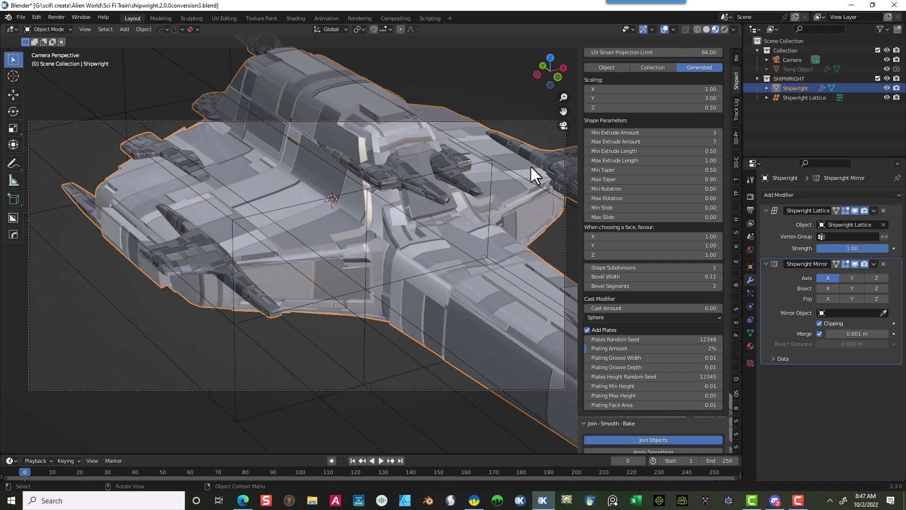
# Step: Select the Small level and set its Plating Amount to 2%
pyautogui.scroll(15, 656, 166)
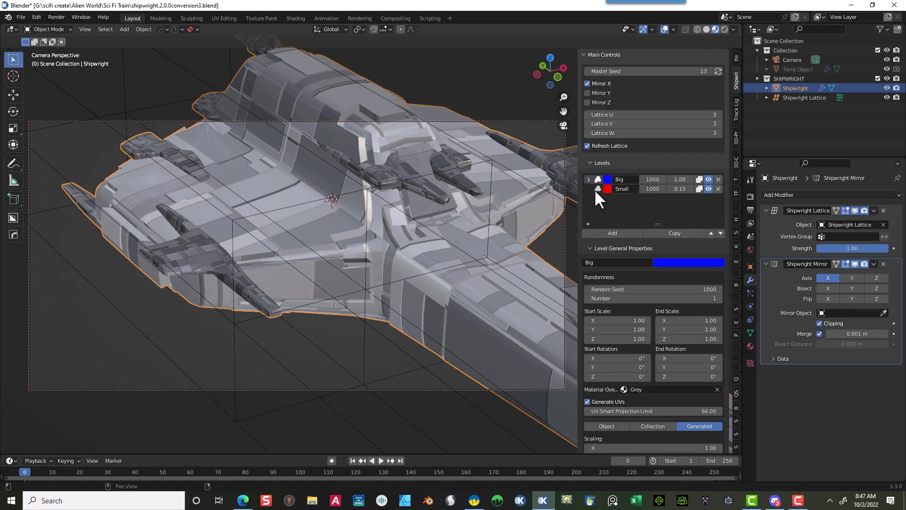
pyautogui.click(591, 188)
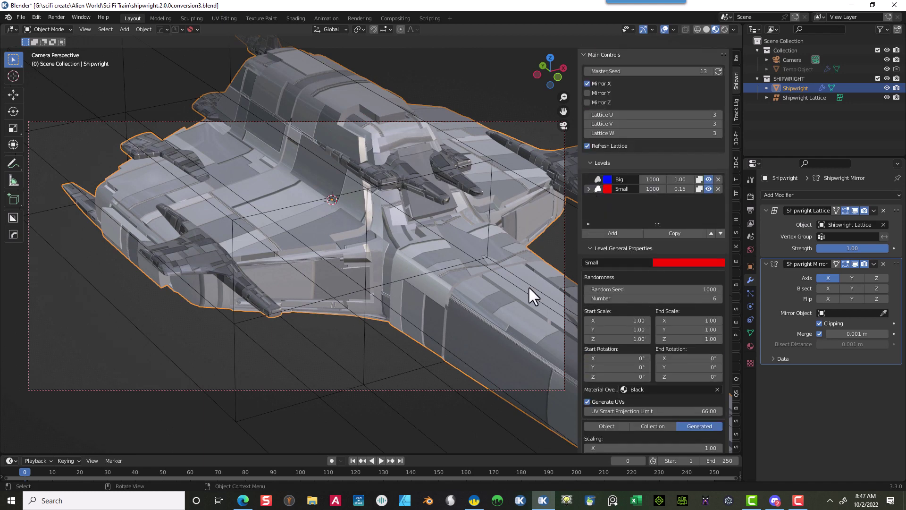
pyautogui.scroll(-13, 647, 316)
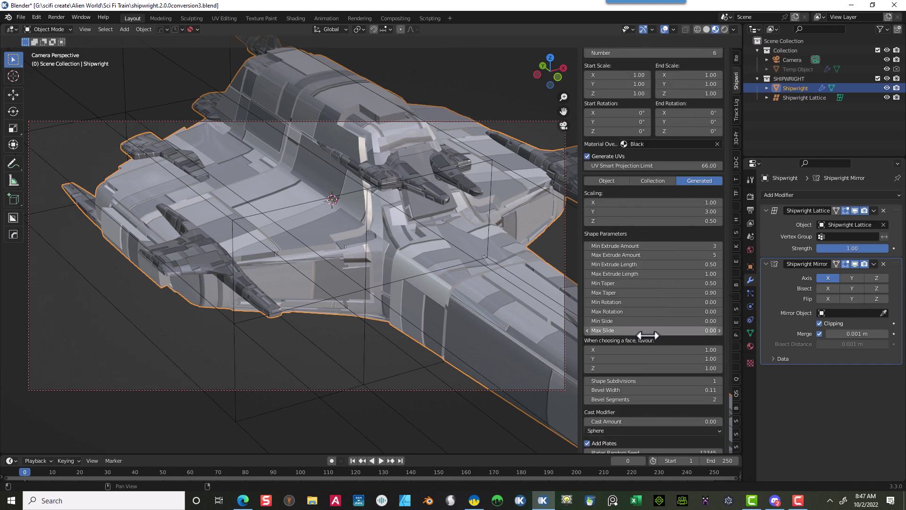
pyautogui.scroll(-4, 647, 335)
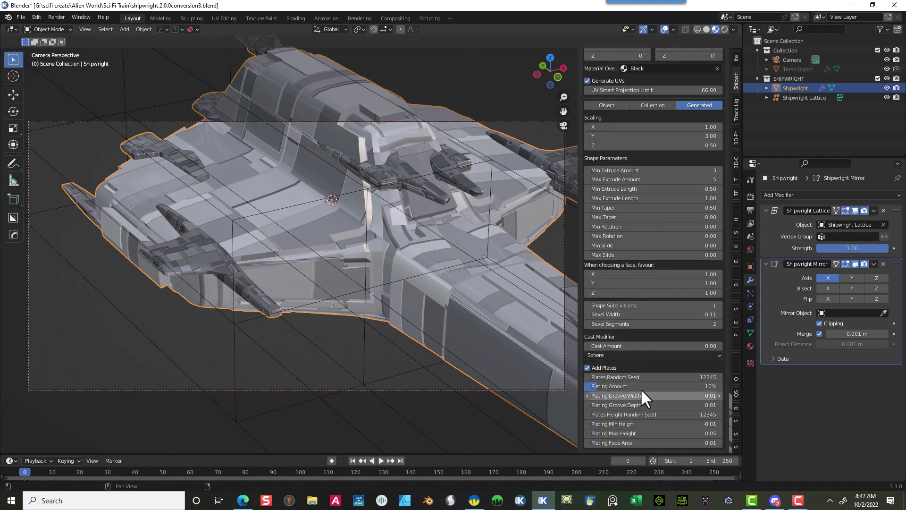
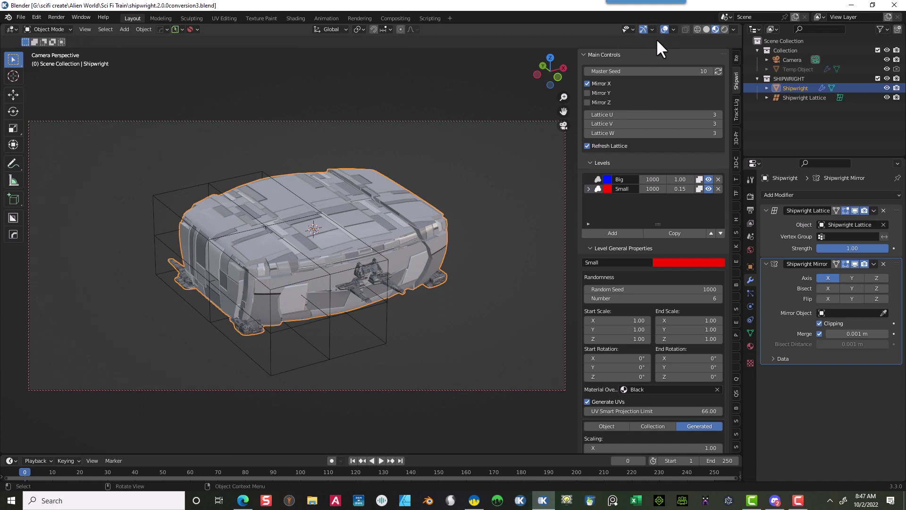
# Step: Set the Master Seed to 11 and inspect the generated ship from several angles
pyautogui.click(654, 73)
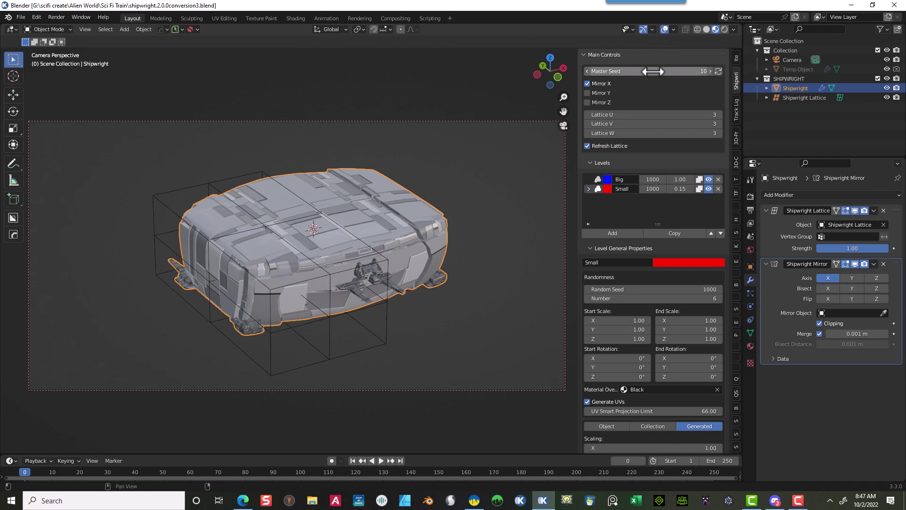
pyautogui.write('11')
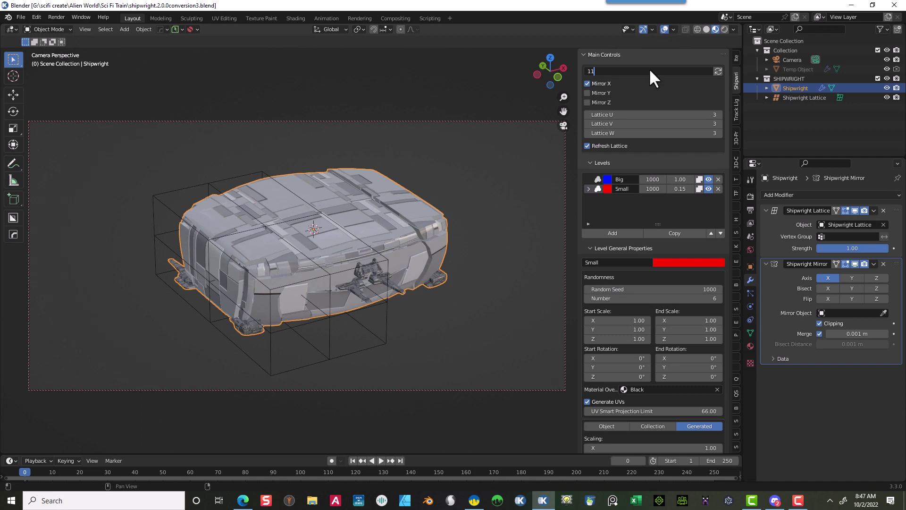
pyautogui.press('Return')
pyautogui.moveTo(485, 189); pyautogui.dragTo(525, 241, button='middle')
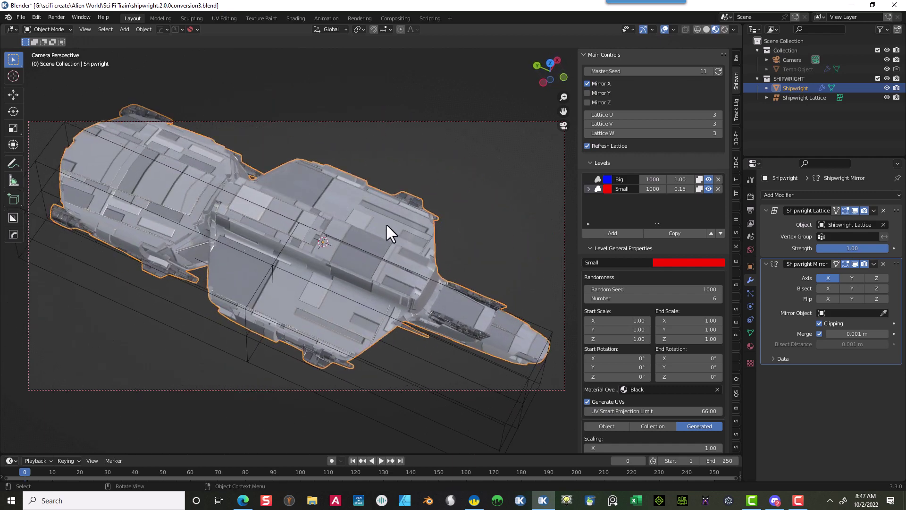
pyautogui.moveTo(386, 223); pyautogui.dragTo(442, 228, button='middle')
pyautogui.scroll(6, 303, 293)
pyautogui.moveTo(303, 236); pyautogui.dragTo(300, 287, button='middle')
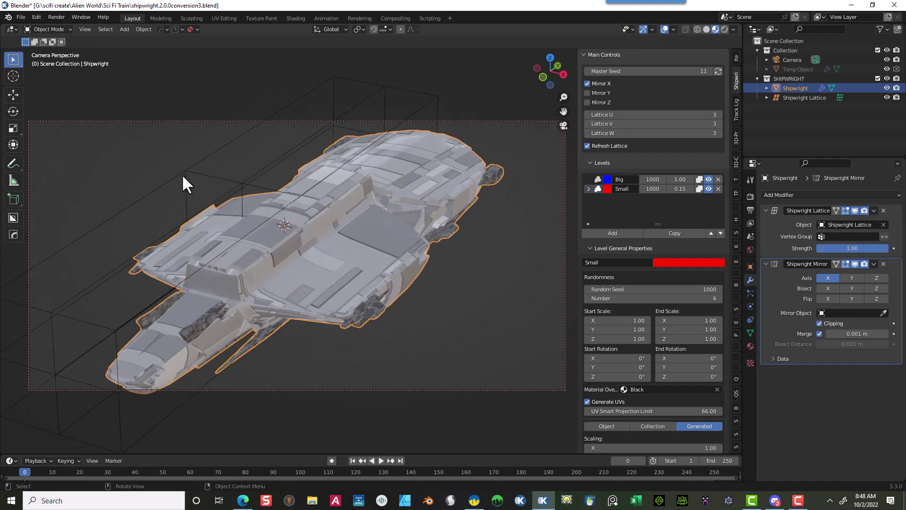
pyautogui.scroll(-2, 420, 257)
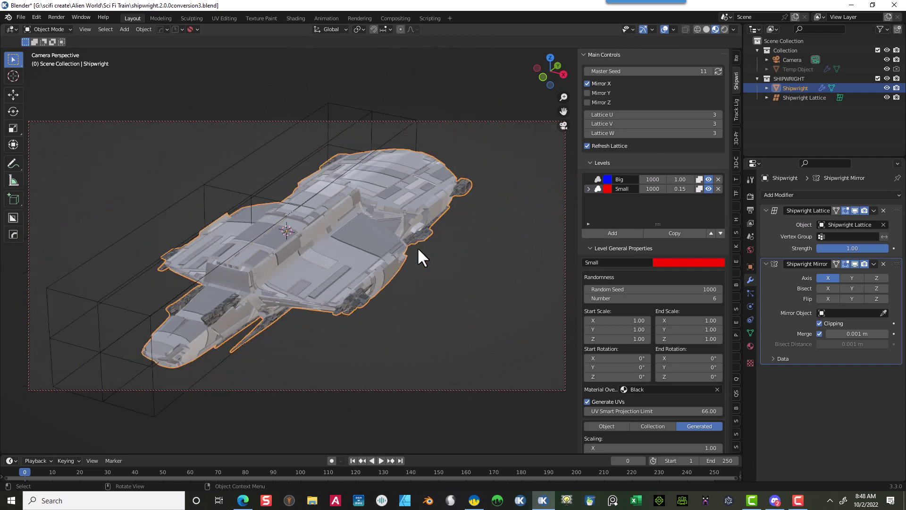
# Step: Select the Shipwright Lattice around the ship and switch it to Edit Mode
pyautogui.click(194, 189)
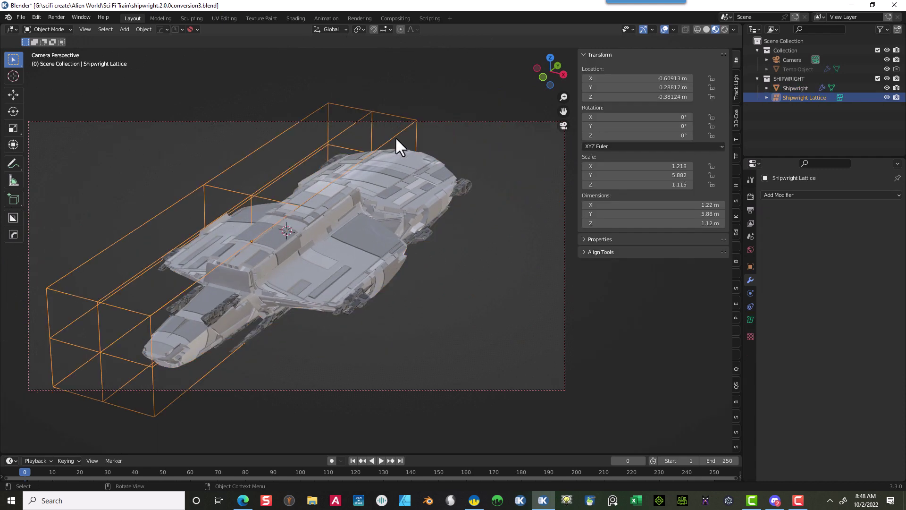
pyautogui.moveTo(423, 268); pyautogui.dragTo(387, 274, button='middle')
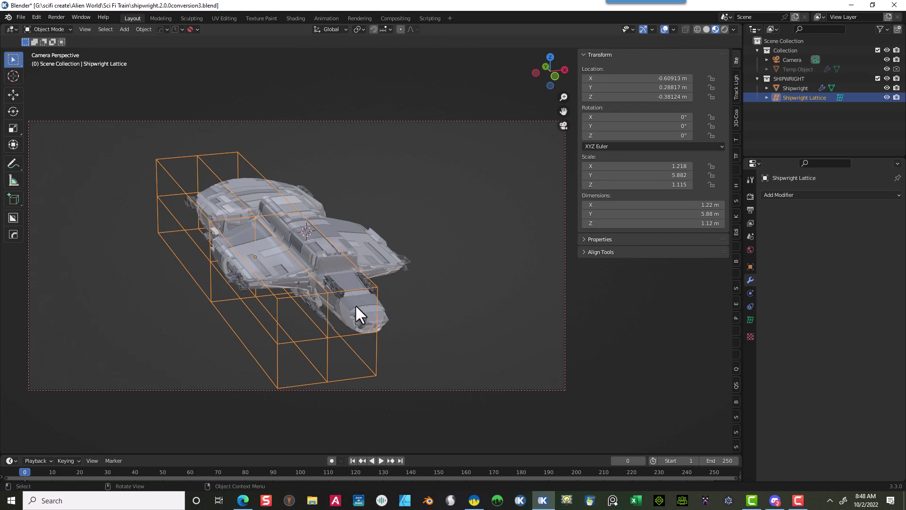
pyautogui.click(59, 28)
pyautogui.click(59, 50)
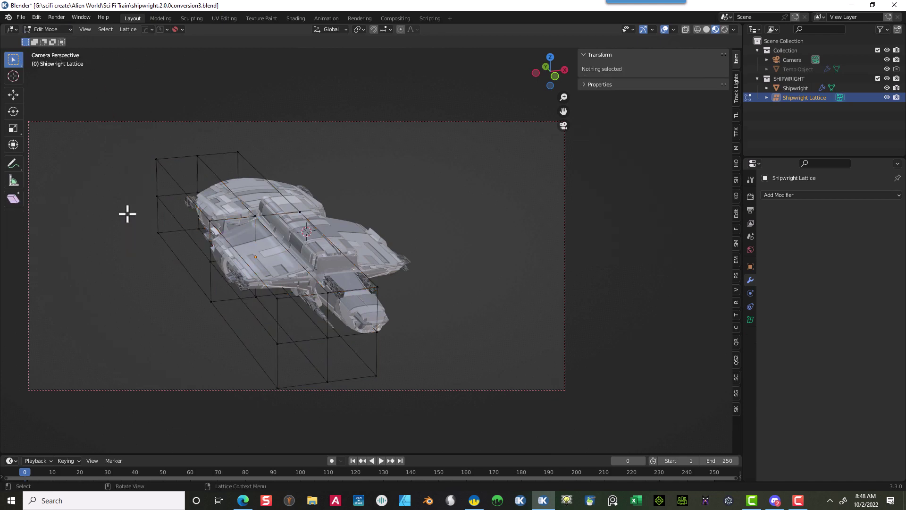
# Step: Move the lattice's outer rear and middle points outward to about X -0.70 m and down to about Z -0.30 m
pyautogui.moveTo(127, 144); pyautogui.dragTo(165, 257)
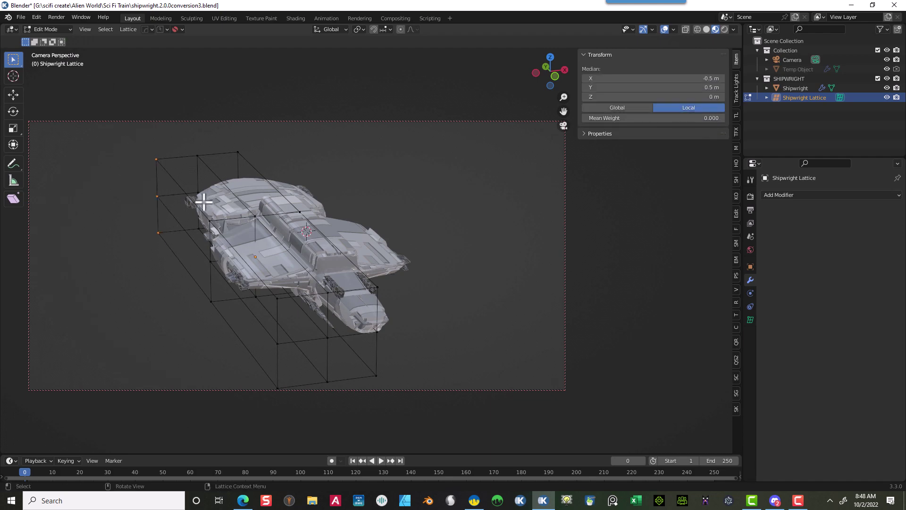
pyautogui.keyDown('shift'); pyautogui.moveTo(231, 217); pyautogui.dragTo(214, 301); pyautogui.keyUp('shift')
pyautogui.click(13, 95)
pyautogui.moveTo(213, 225); pyautogui.dragTo(207, 218)
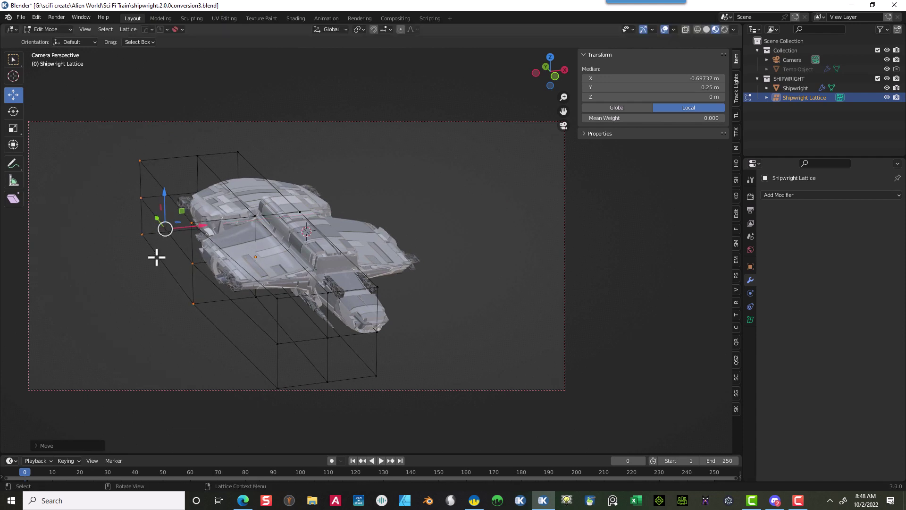
pyautogui.moveTo(165, 193); pyautogui.dragTo(169, 216)
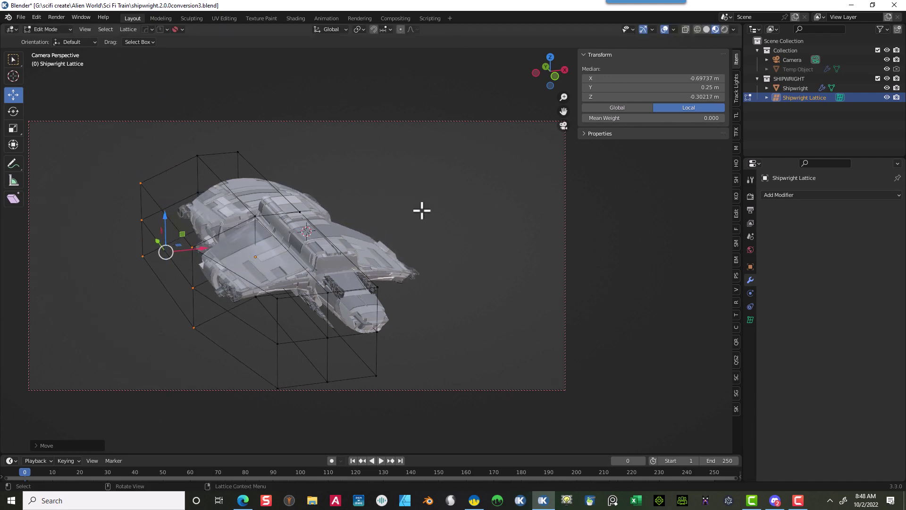
pyautogui.click(335, 167)
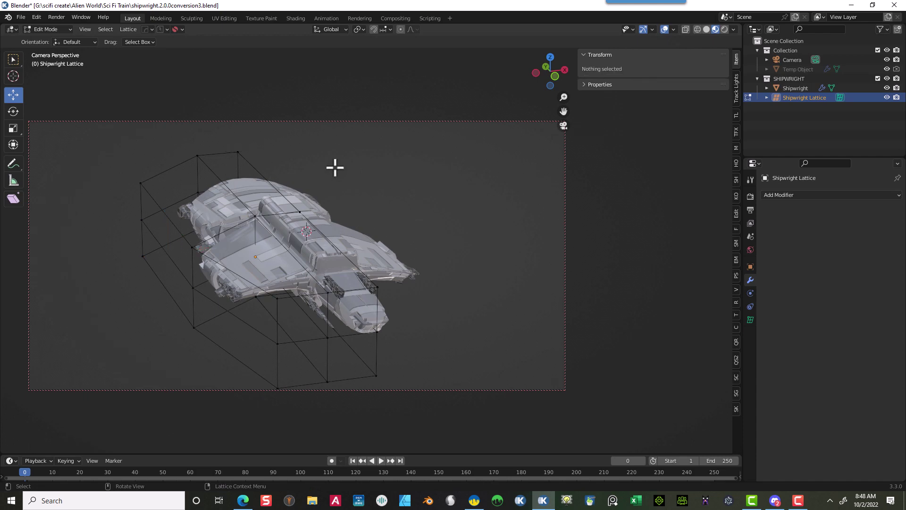
# Step: Move the three outer rear points of the lattice farther outward to about X -0.86 m and check the deformed hull
pyautogui.moveTo(335, 168); pyautogui.dragTo(212, 186, button='middle')
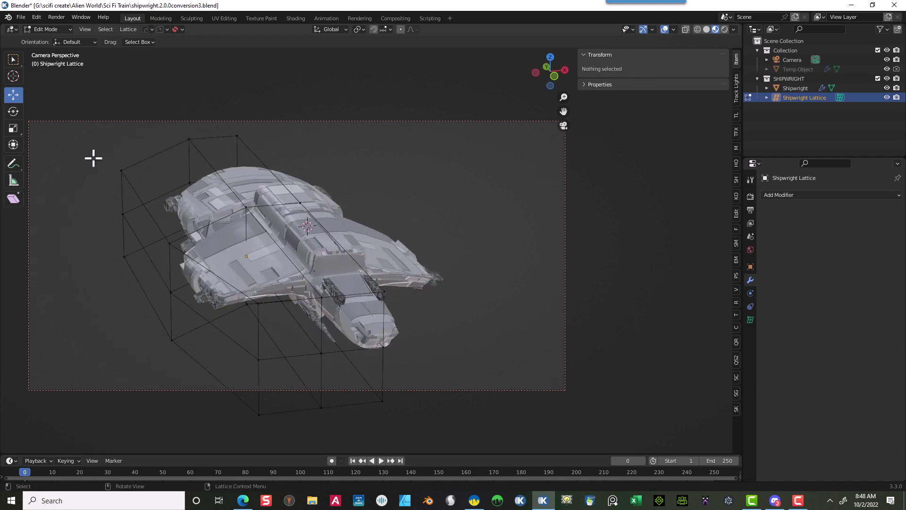
pyautogui.moveTo(93, 155); pyautogui.dragTo(141, 251)
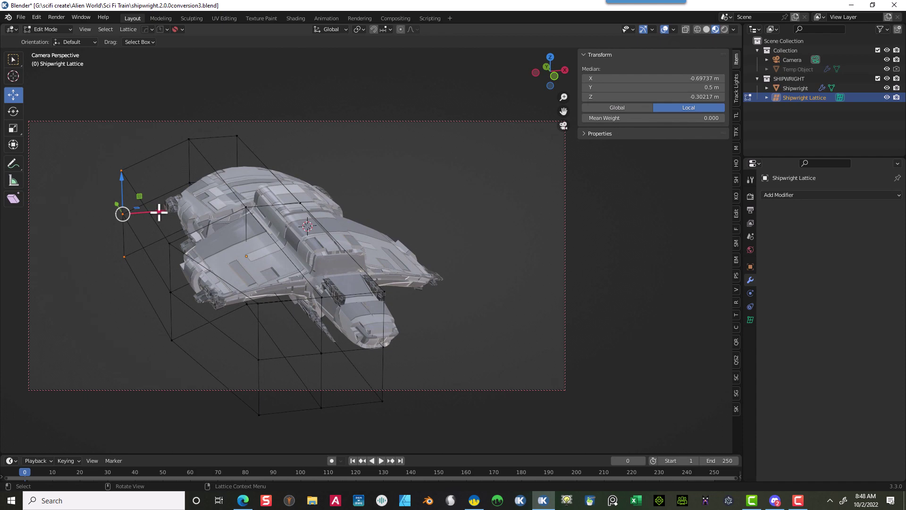
pyautogui.moveTo(158, 211); pyautogui.dragTo(138, 214)
pyautogui.scroll(-2, 491, 211)
pyautogui.moveTo(491, 212); pyautogui.dragTo(461, 283, button='middle')
pyautogui.hotkey('ctrl', 'z')
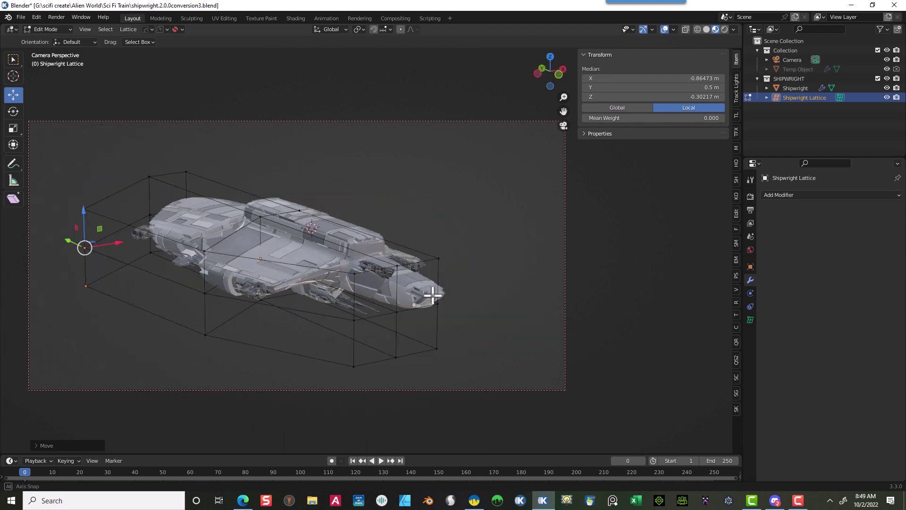
pyautogui.hotkey('ctrl', 'z')
pyautogui.hotkey('ctrl', 'z')
pyautogui.hotkey('ctrl', 'z')
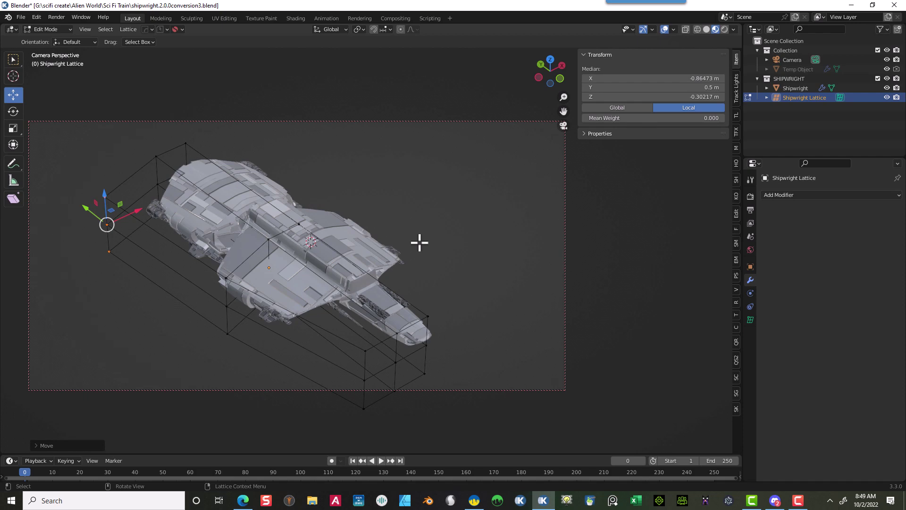
# Step: Turn on the Statistics overlay in the viewport and return the lattice to Object Mode
pyautogui.click(673, 29)
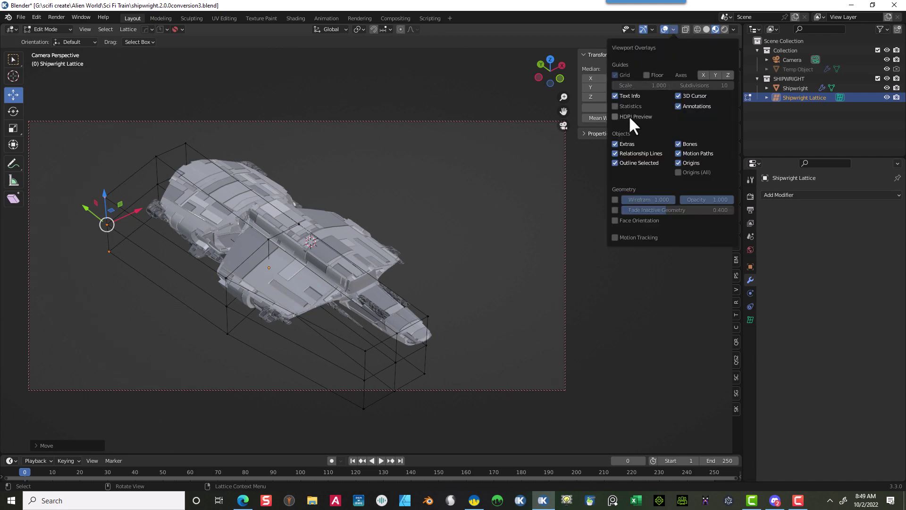
pyautogui.click(615, 106)
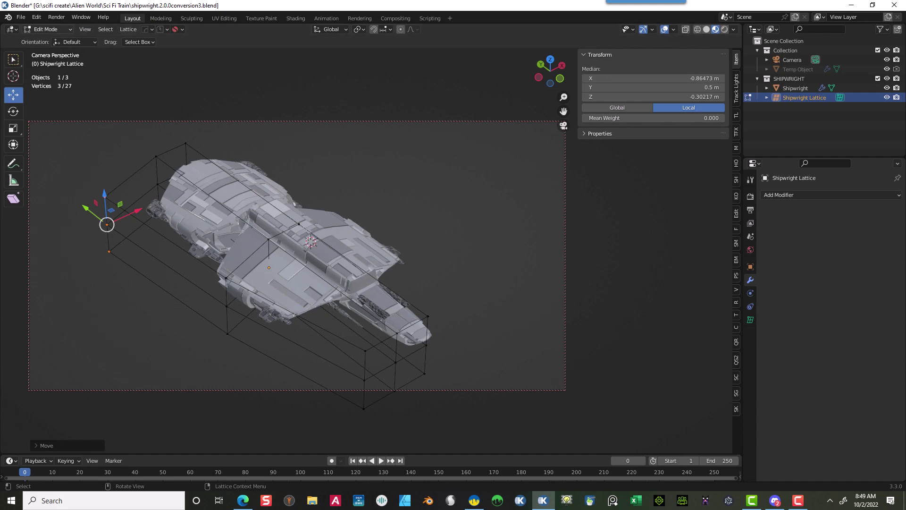
pyautogui.click(49, 29)
pyautogui.click(50, 37)
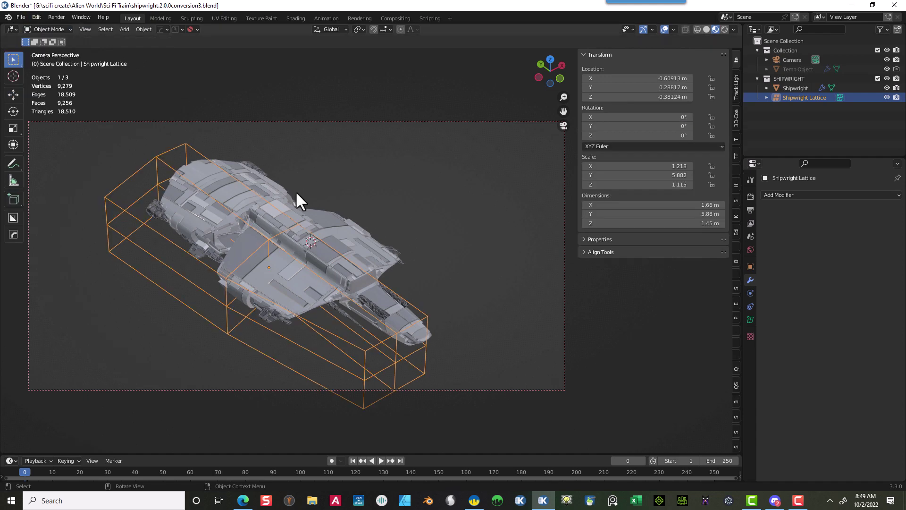
# Step: Select the ship and examine its plated hull up close
pyautogui.click(318, 211)
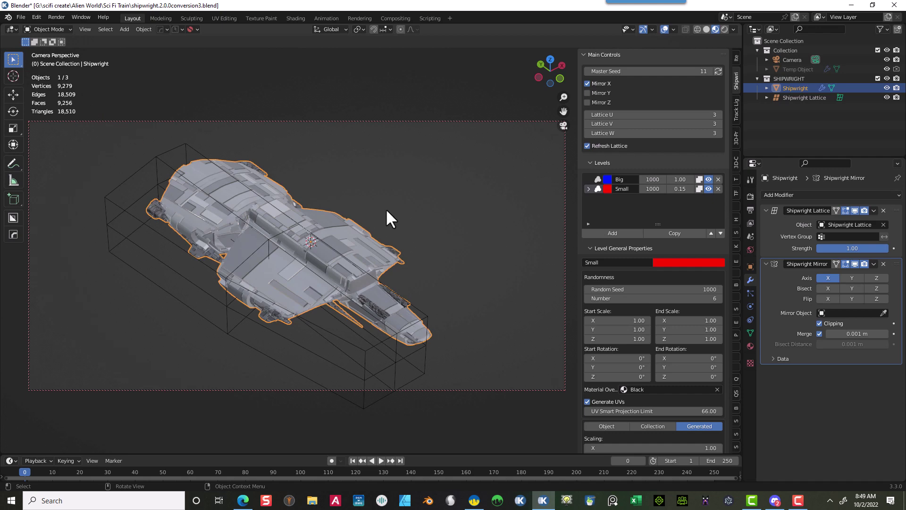
pyautogui.moveTo(406, 265); pyautogui.dragTo(417, 301, button='middle')
pyautogui.scroll(6, 416, 297)
pyautogui.scroll(-2, 410, 301)
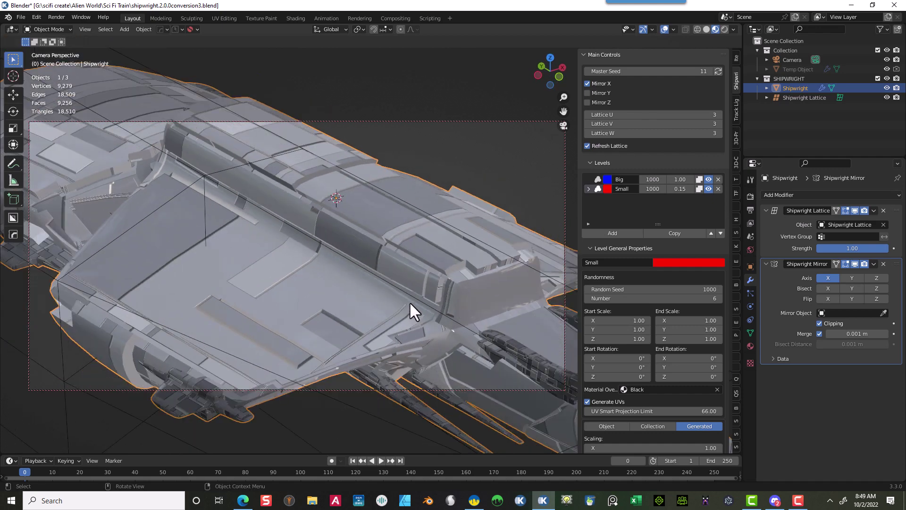
pyautogui.scroll(-3, 409, 306)
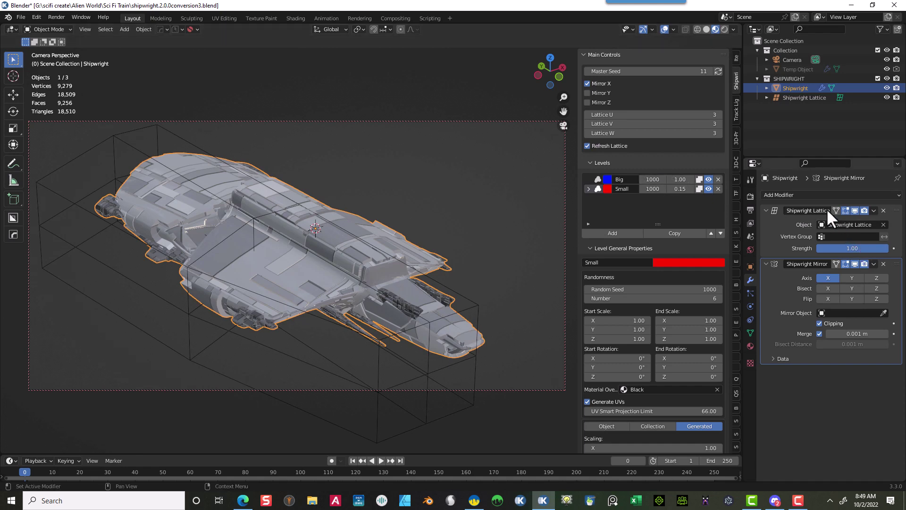
# Step: Save the file, run Collapse Shipwright on the ship and accept the removal of its properties
pyautogui.scroll(-3, 654, 330)
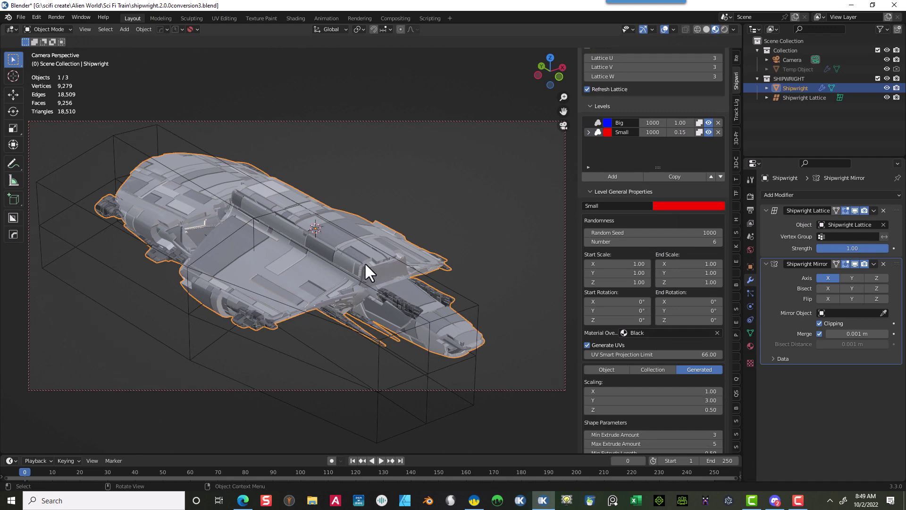
pyautogui.hotkey('ctrl', 's')
pyautogui.scroll(-6, 633, 434)
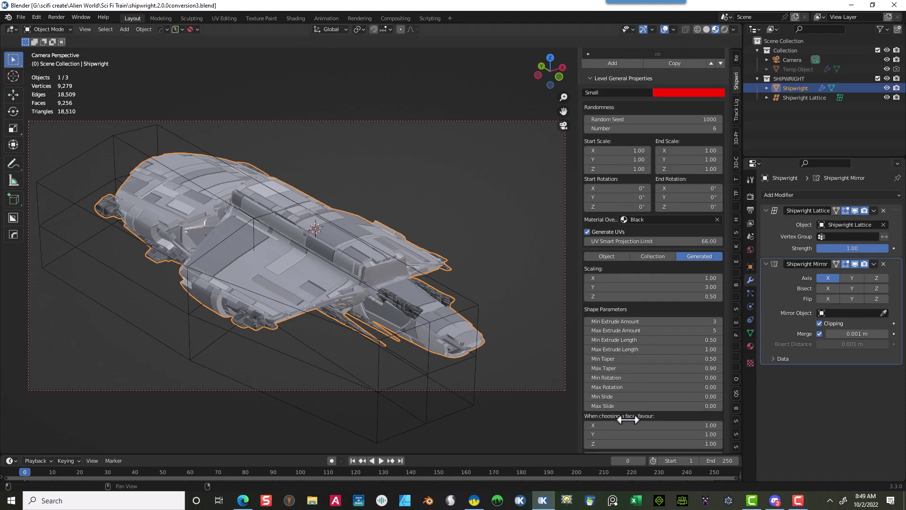
pyautogui.scroll(-12, 628, 419)
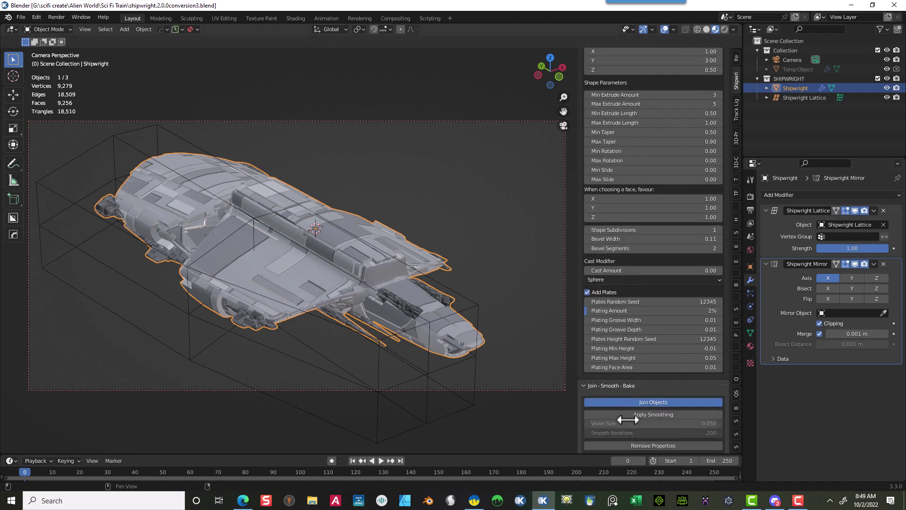
pyautogui.scroll(-2, 628, 420)
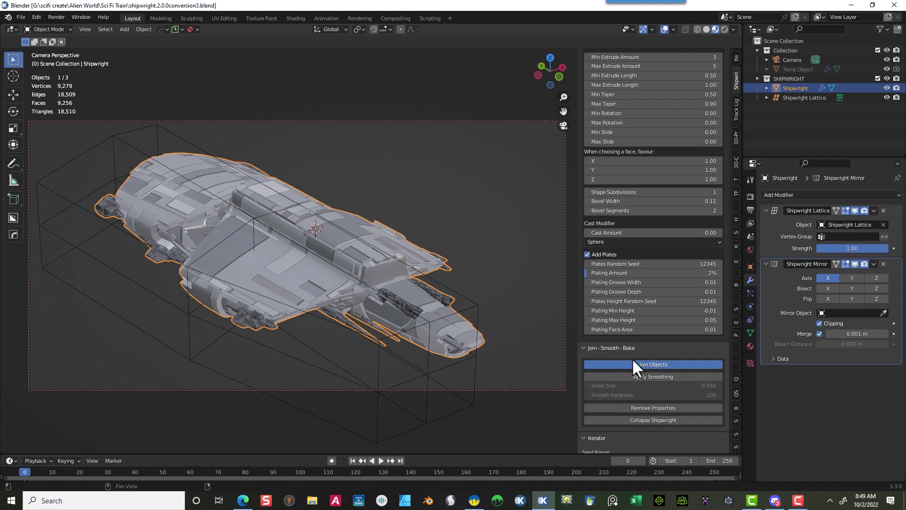
pyautogui.click(654, 418)
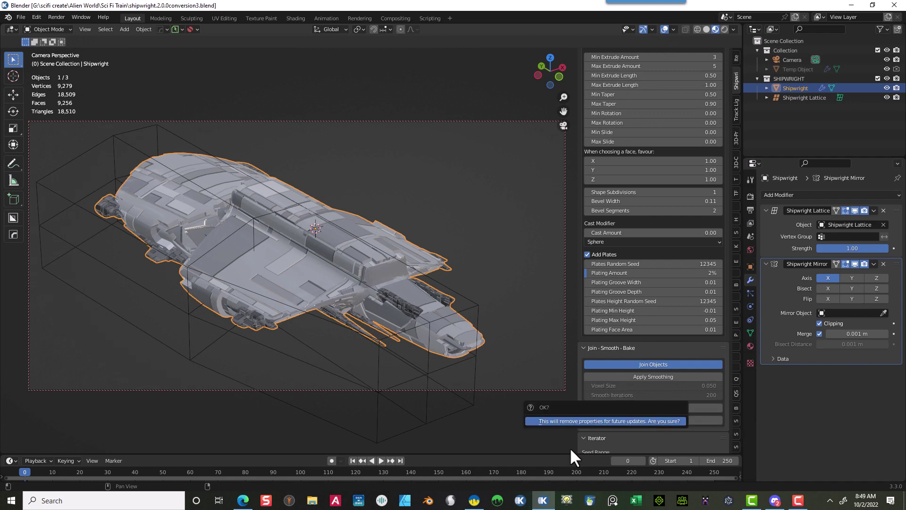
pyautogui.click(580, 420)
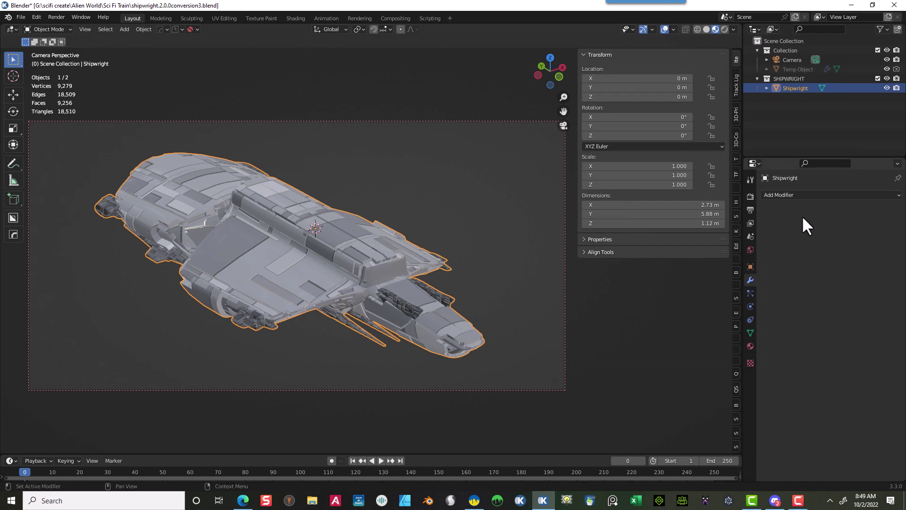
# Step: Reselect the collapsed ship mesh and inspect it from a lower angle
pyautogui.click(429, 208)
pyautogui.click(351, 254)
pyautogui.moveTo(404, 299); pyautogui.dragTo(468, 220, button='middle')
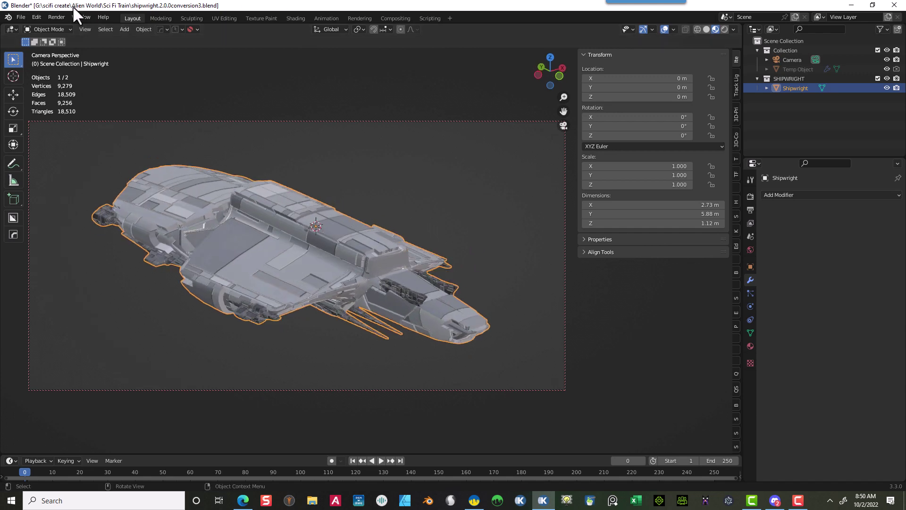
# Step: Save the scene as a new file named ship1 blocky in the Sci Fi Train folder
pyautogui.click(22, 17)
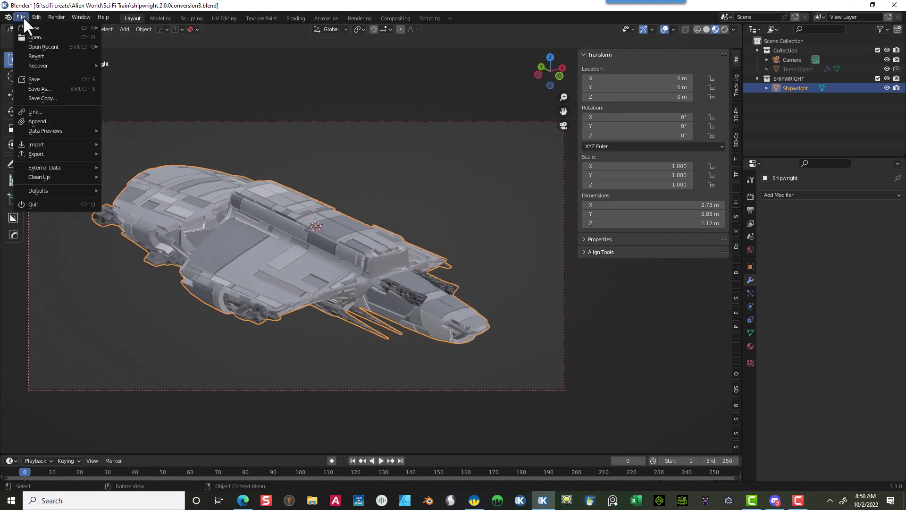
pyautogui.click(49, 87)
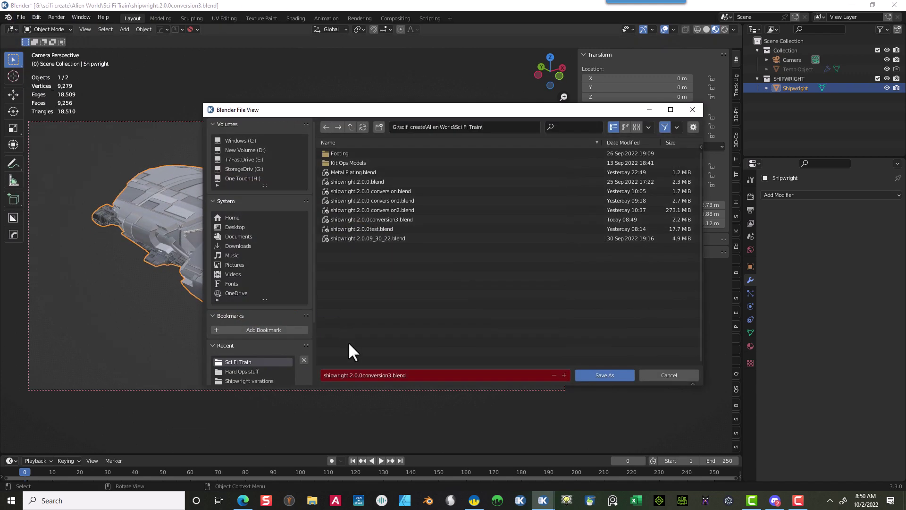
pyautogui.click(375, 374)
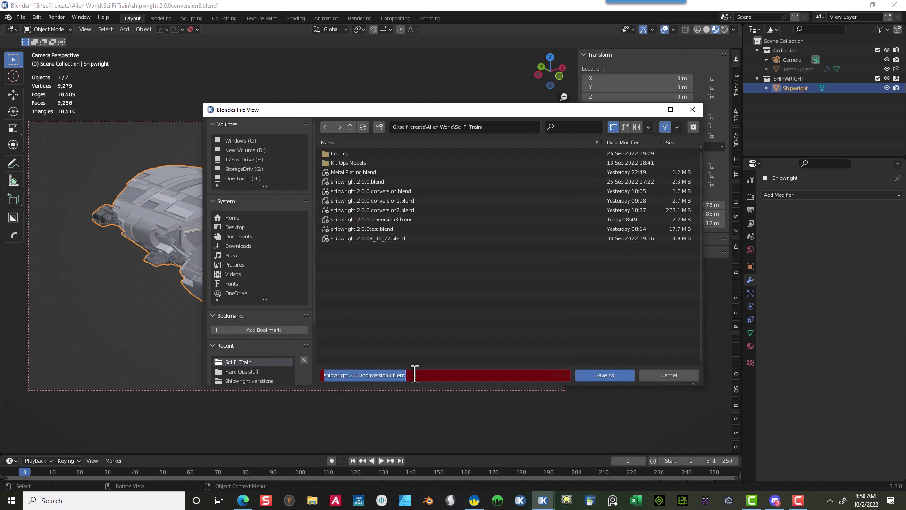
pyautogui.write('sh')
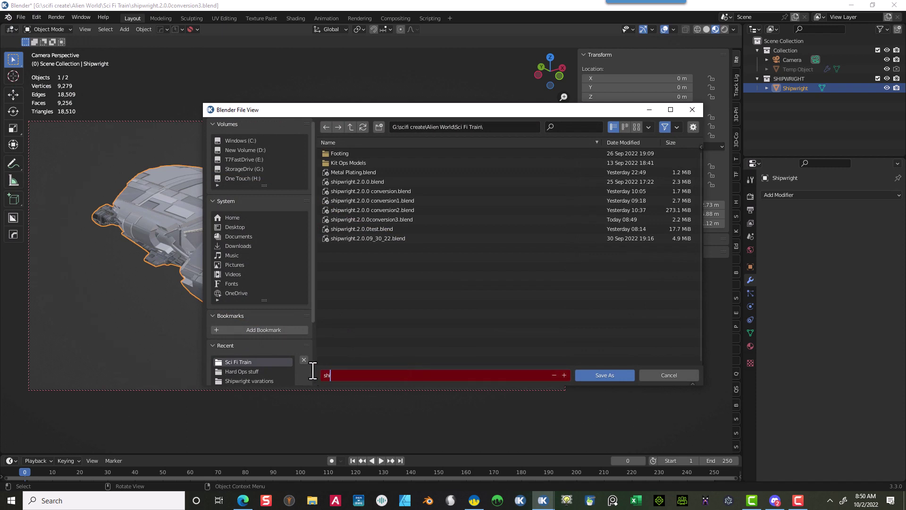
pyautogui.write('ip1 blocky')
pyautogui.click(622, 379)
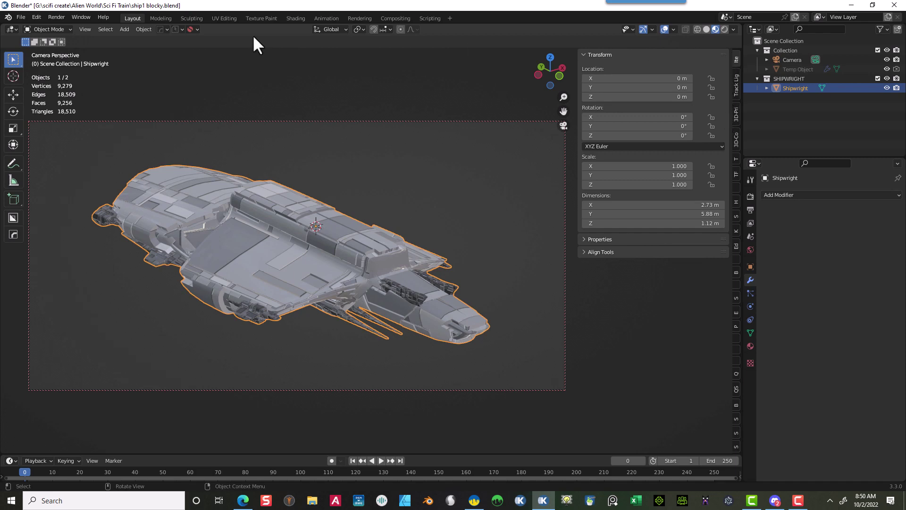
# Step: Browse the KIT OPS, METASHAPE, Shape Generator and Simply Concept add-on tools for options that apply to the ship
pyautogui.click(197, 28)
pyautogui.click(735, 230)
pyautogui.scroll(-10, 681, 299)
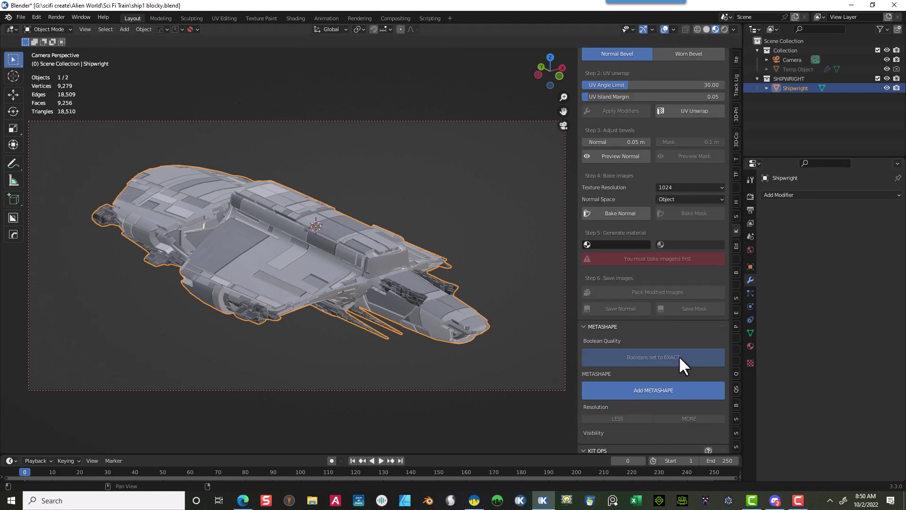
pyautogui.scroll(-1, 679, 356)
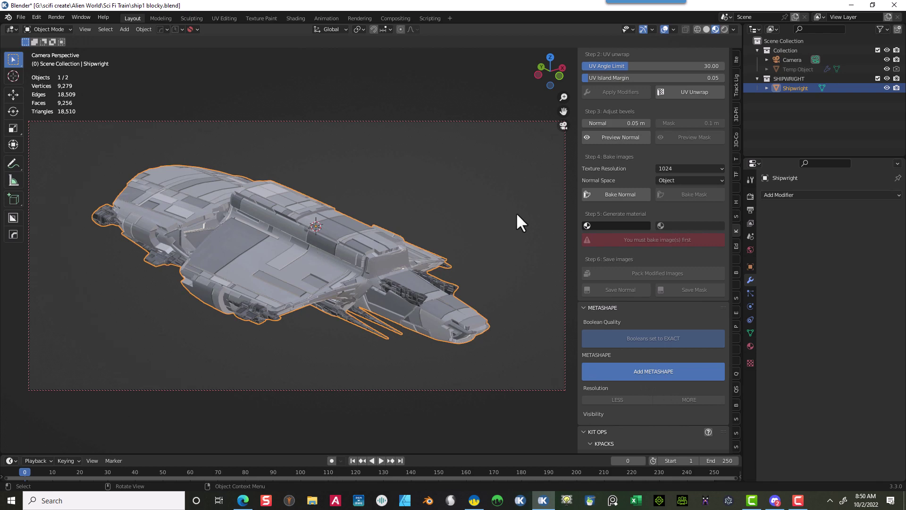
pyautogui.scroll(-2, 452, 233)
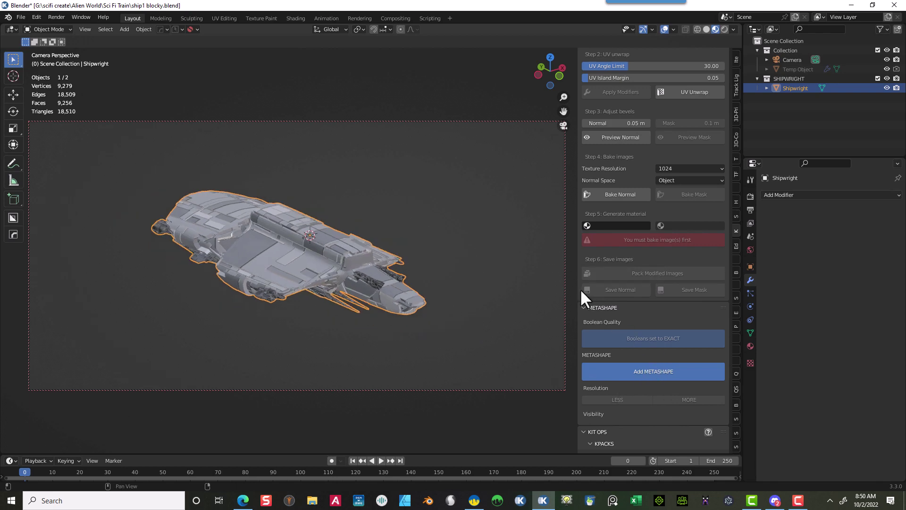
pyautogui.scroll(2, 651, 366)
pyautogui.scroll(-10, 652, 367)
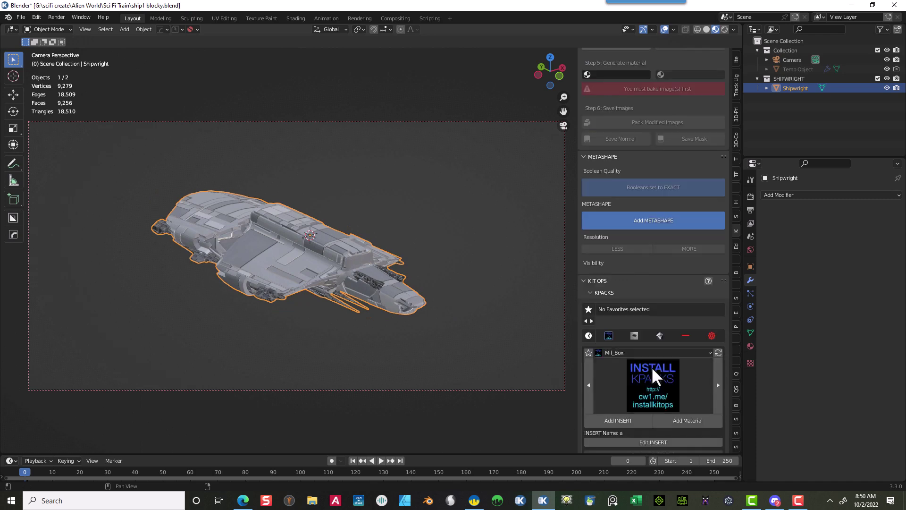
pyautogui.scroll(1, 351, 276)
pyautogui.scroll(2, 351, 275)
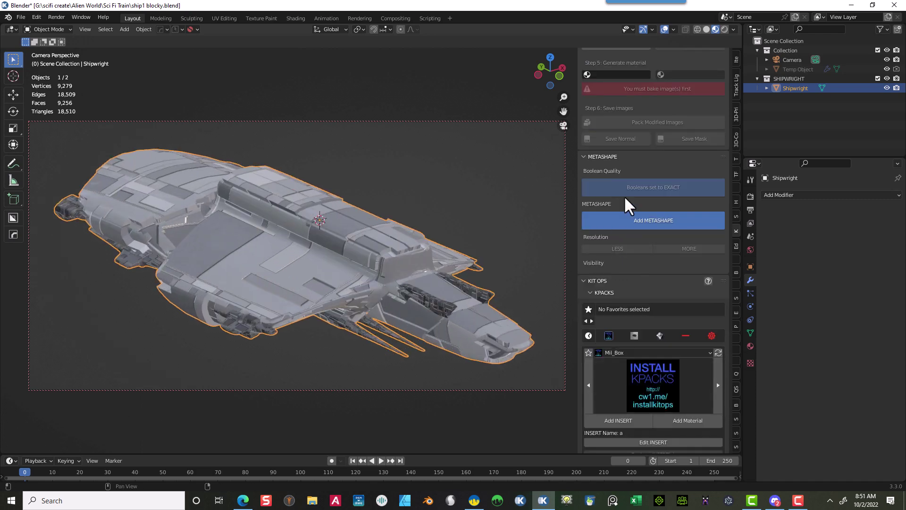
pyautogui.scroll(-1, 402, 220)
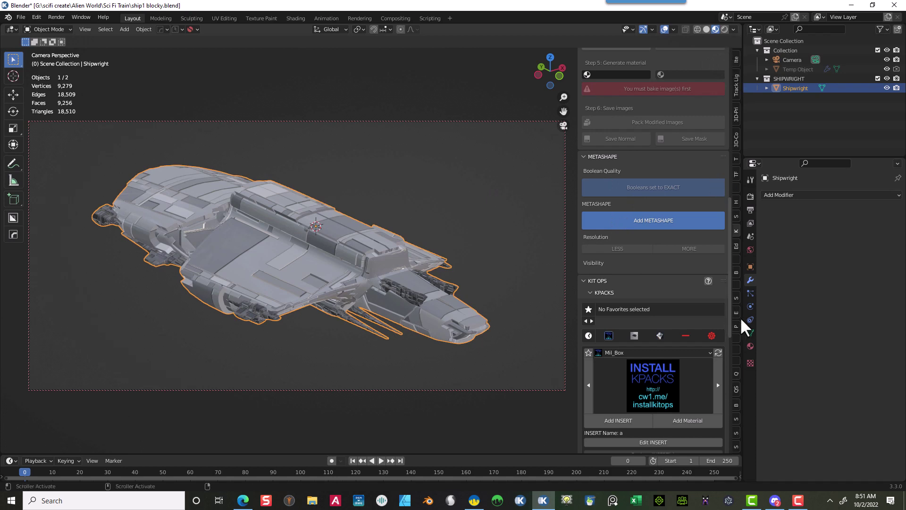
pyautogui.click(735, 430)
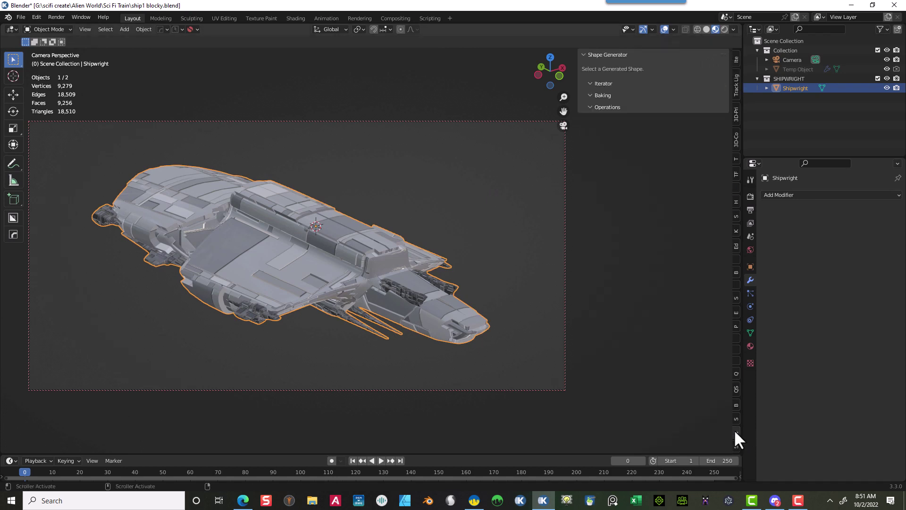
pyautogui.click(734, 417)
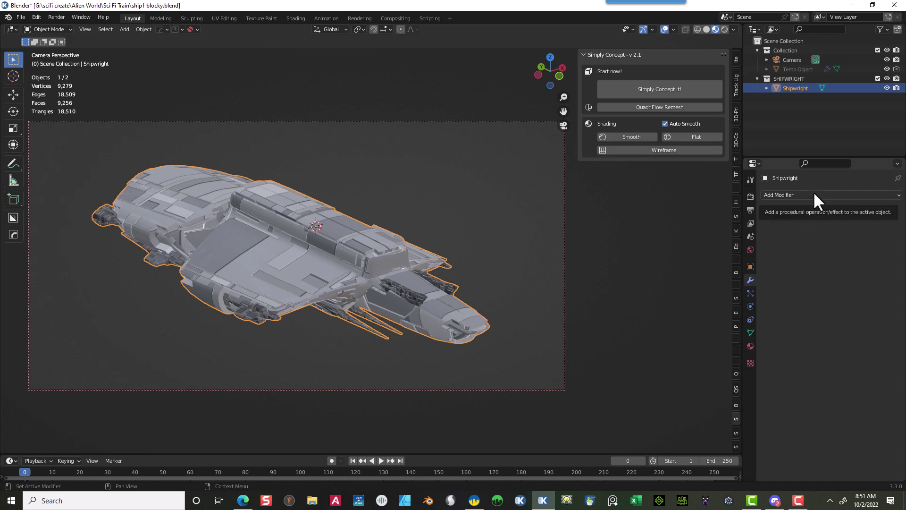
pyautogui.click(789, 197)
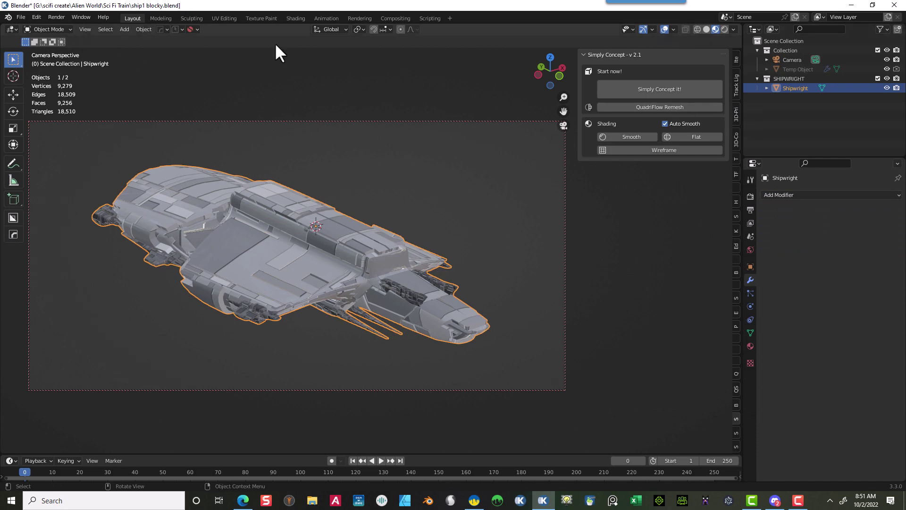
# Step: Search the add-on preferences for "3d-" and show the details of the 3D-Print Toolbox add-on
pyautogui.click(36, 16)
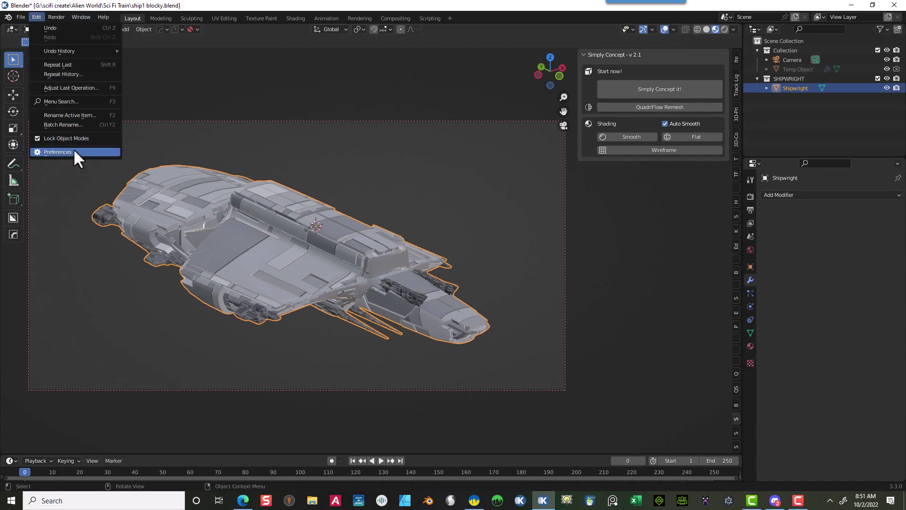
pyautogui.click(73, 152)
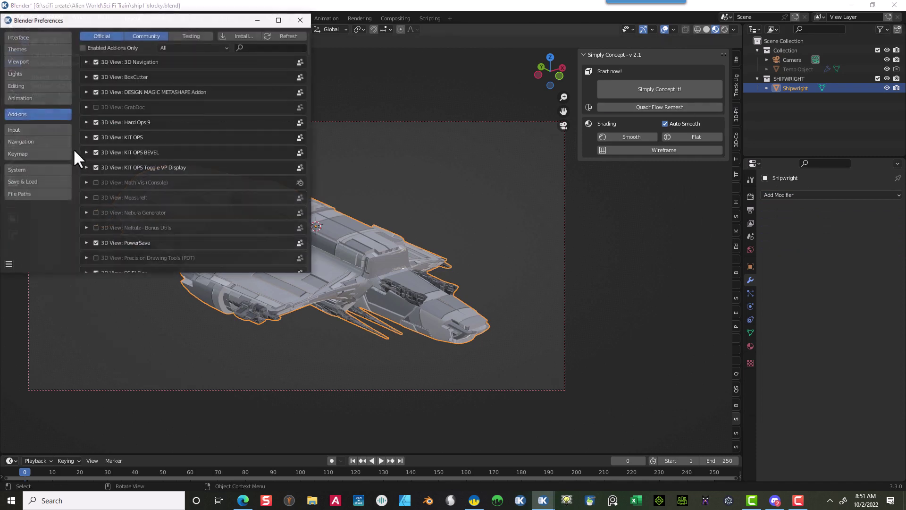
pyautogui.click(249, 47)
pyautogui.write('2')
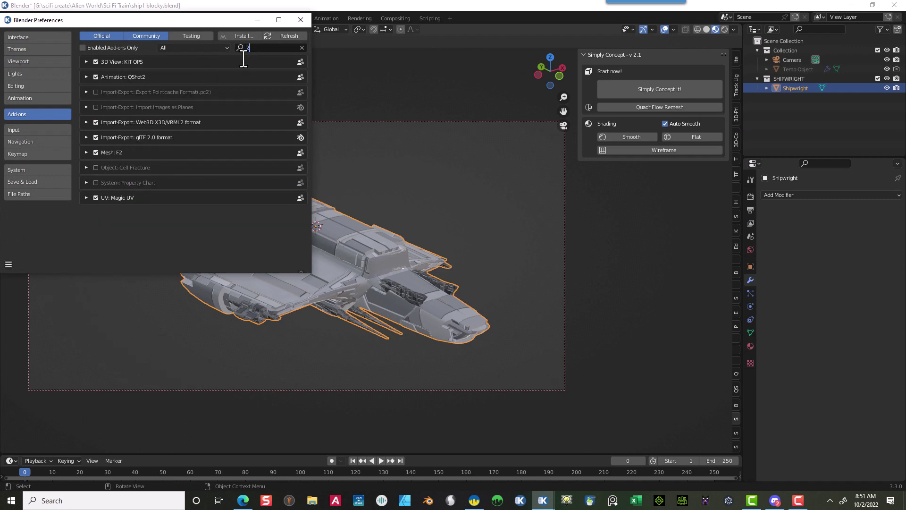
pyautogui.press('BackSpace')
pyautogui.write('3')
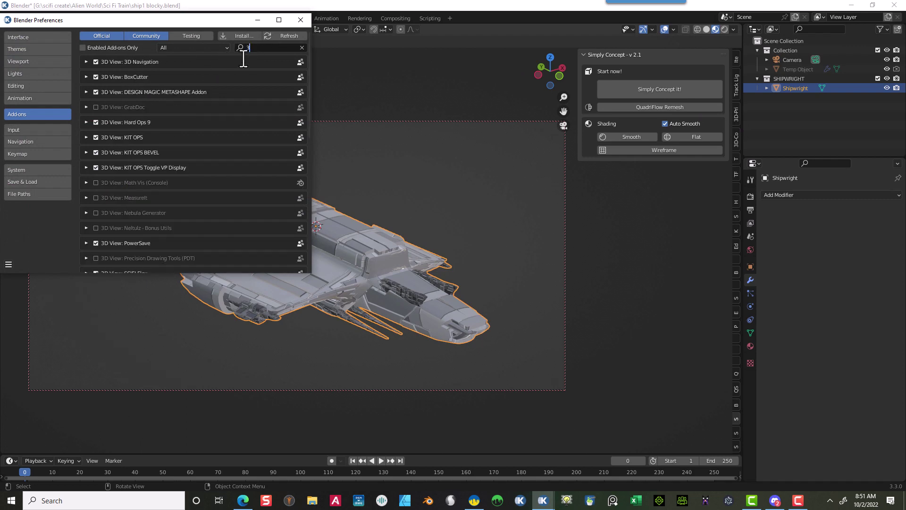
pyautogui.write('d-')
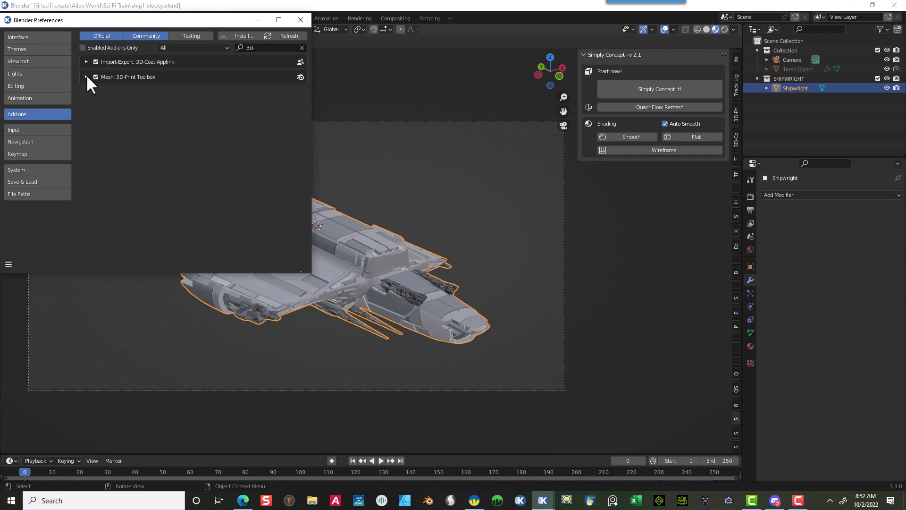
pyautogui.click(87, 76)
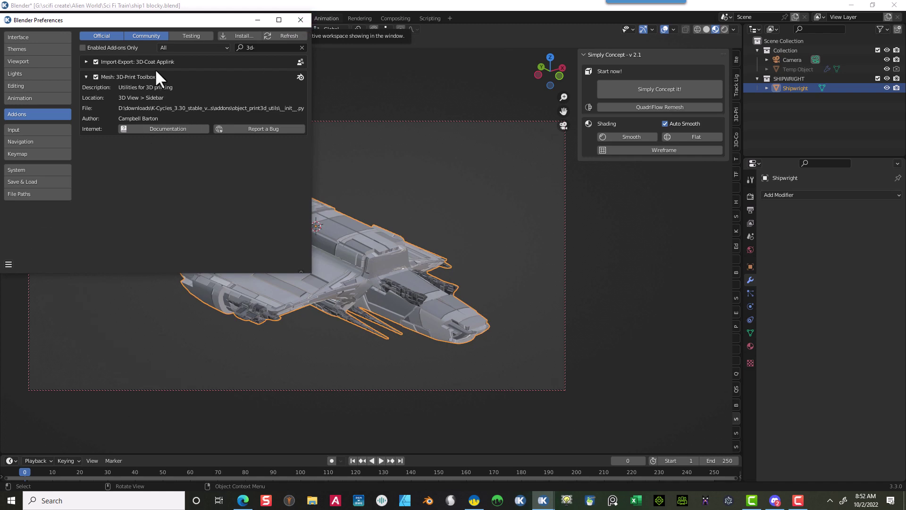
# Step: Save the preferences with Auto-Save Preferences enabled and close the Preferences window
pyautogui.click(8, 264)
pyautogui.click(51, 254)
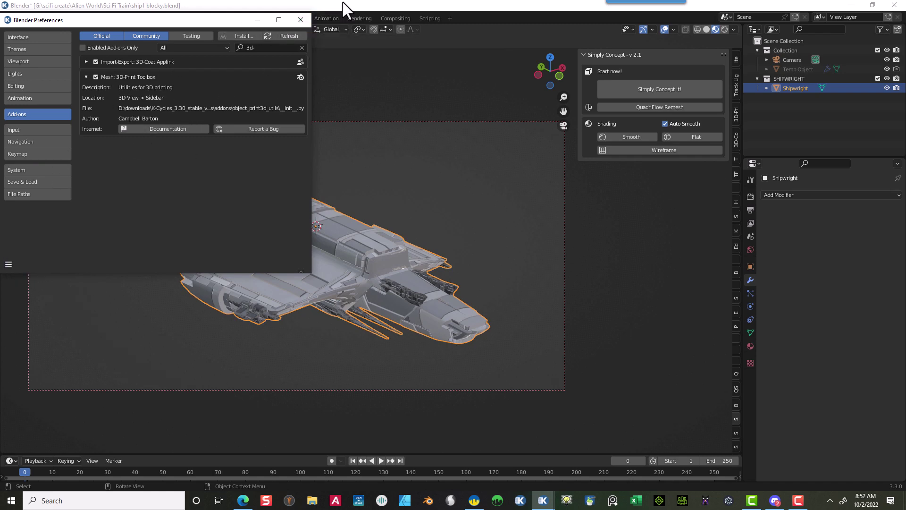
pyautogui.click(9, 264)
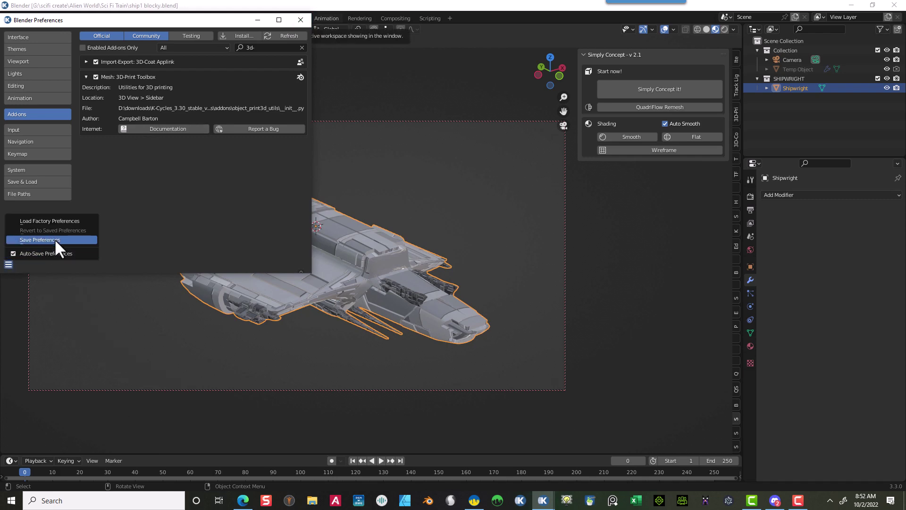
pyautogui.click(8, 263)
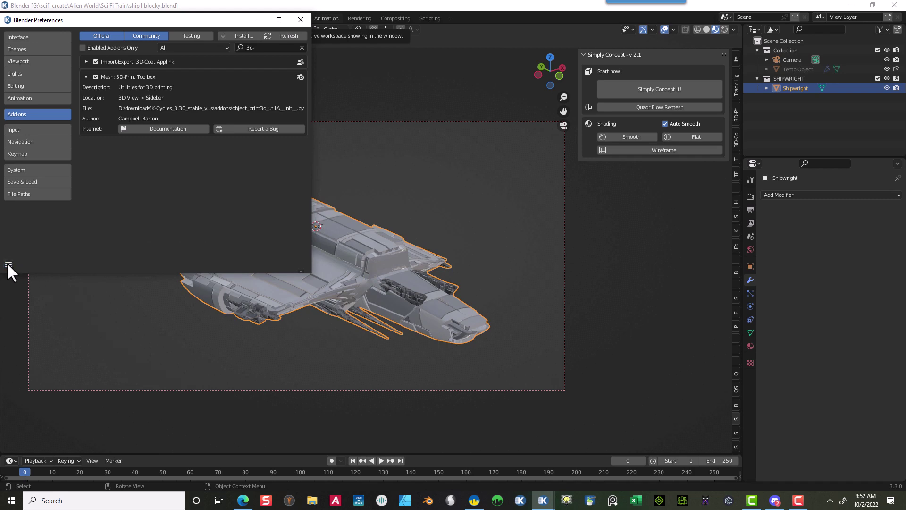
pyautogui.click(301, 20)
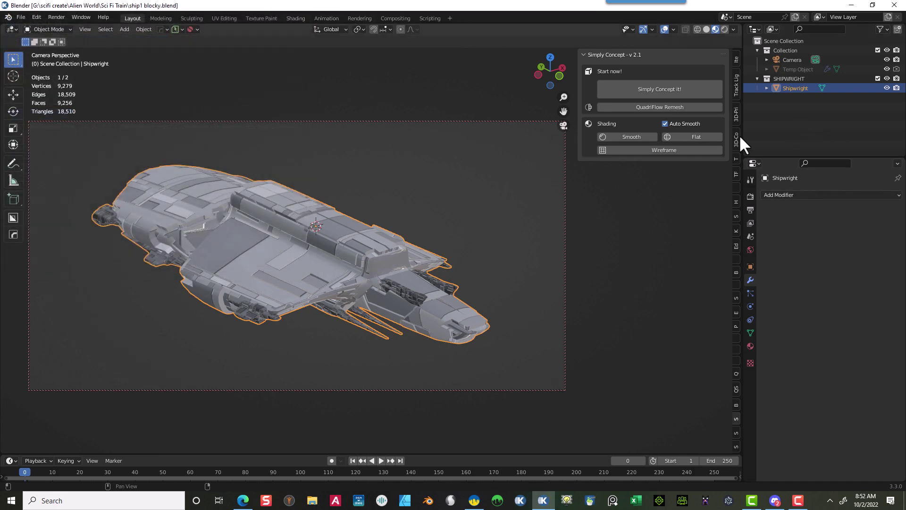
# Step: Run all 3D-Print checks on the ship, make its mesh manifold and repeat the checks
pyautogui.click(735, 115)
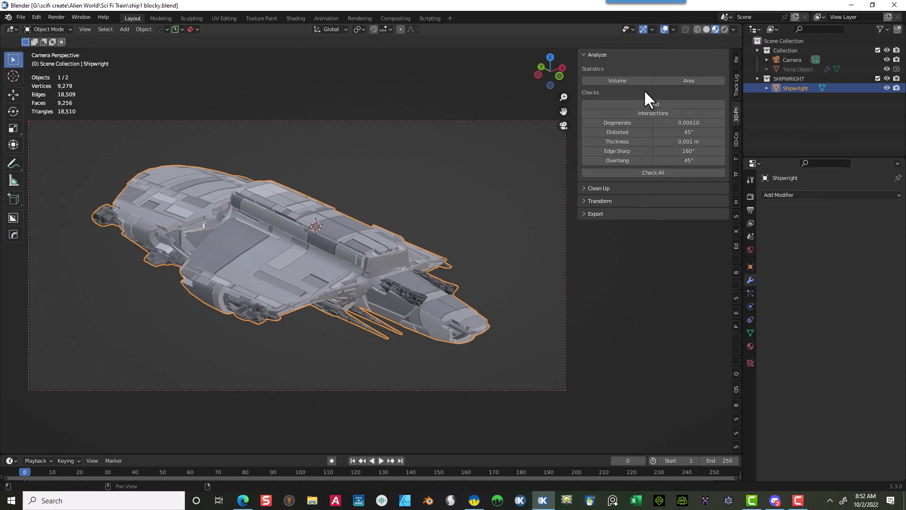
pyautogui.click(634, 174)
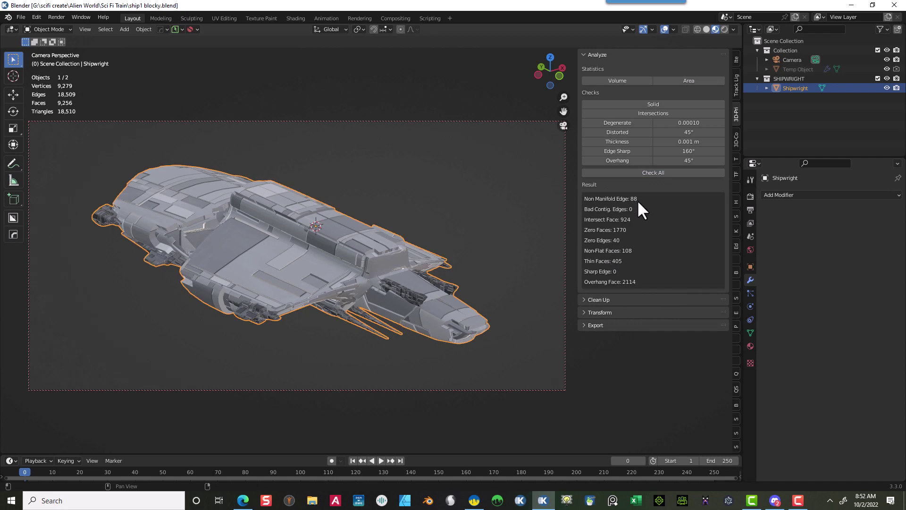
pyautogui.click(585, 301)
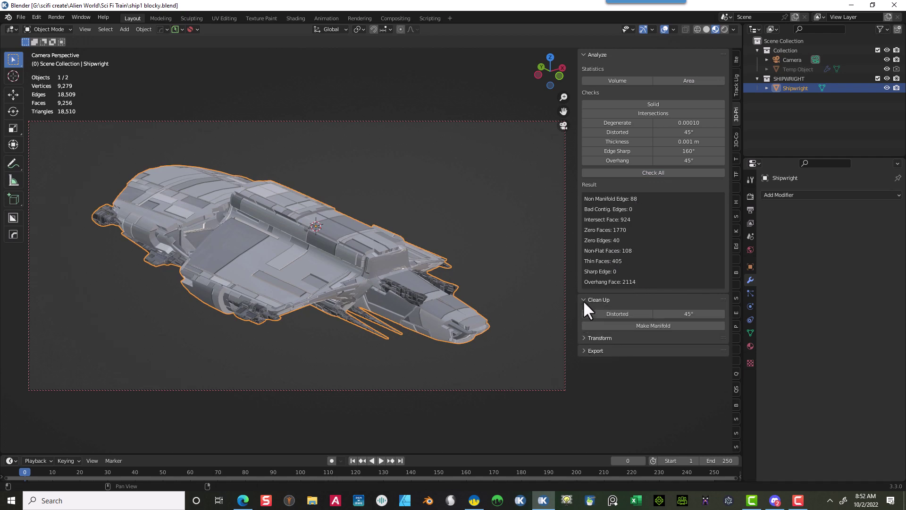
pyautogui.click(668, 325)
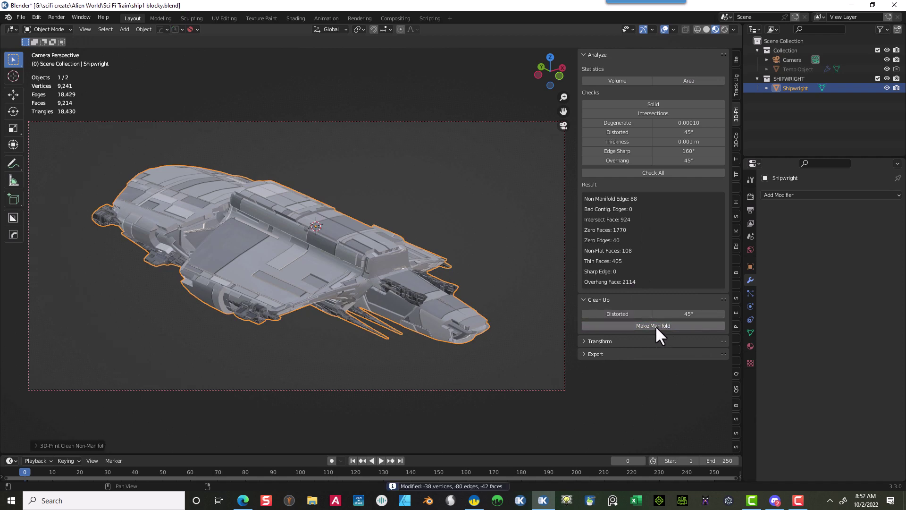
pyautogui.click(645, 173)
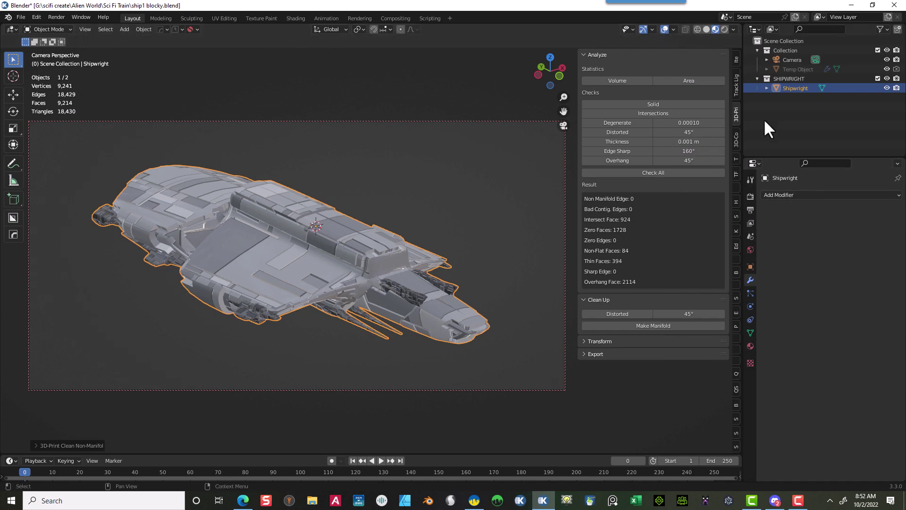
# Step: Add a voxel Remesh modifier to the ship, followed by a Smooth modifier
pyautogui.click(798, 195)
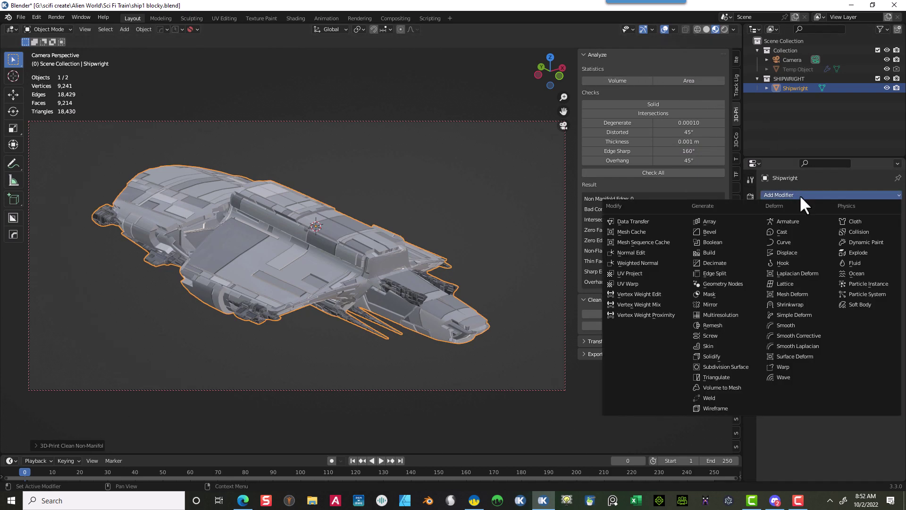
pyautogui.click(737, 326)
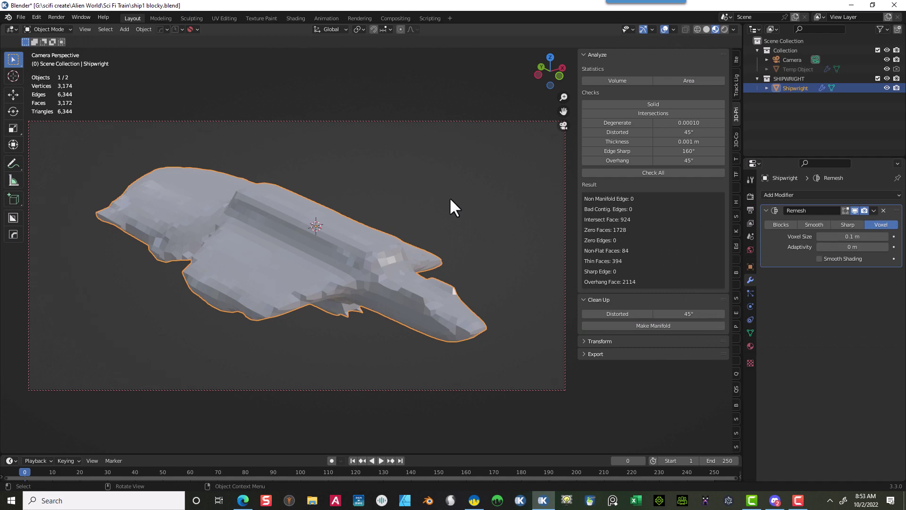
pyautogui.hotkey('alt', 'a')
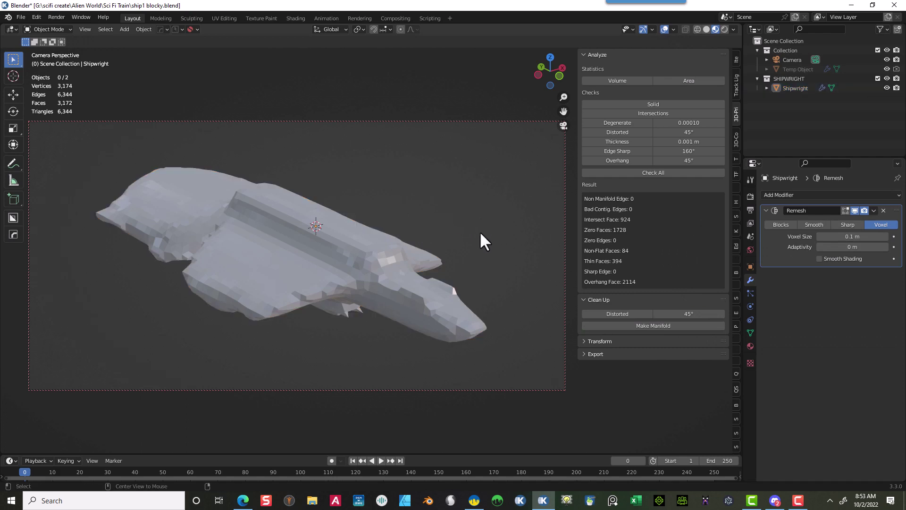
pyautogui.moveTo(480, 231); pyautogui.dragTo(524, 259, button='middle')
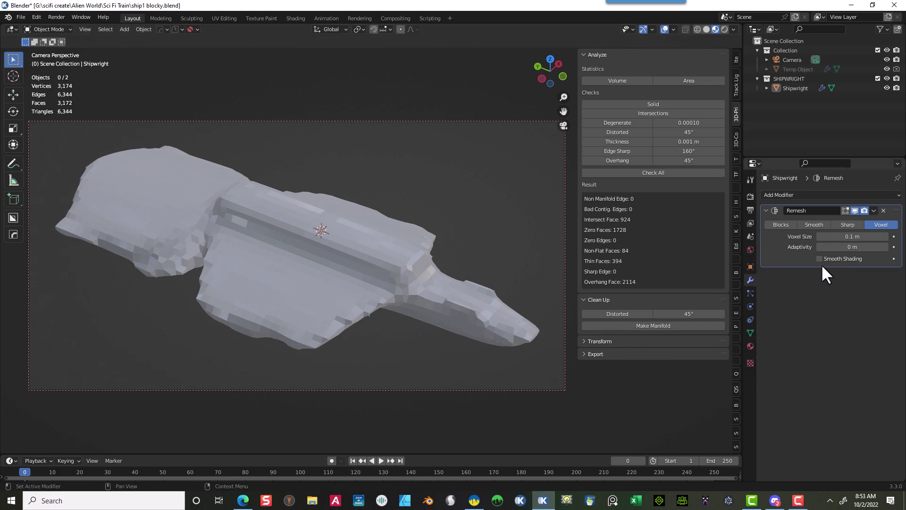
pyautogui.click(803, 192)
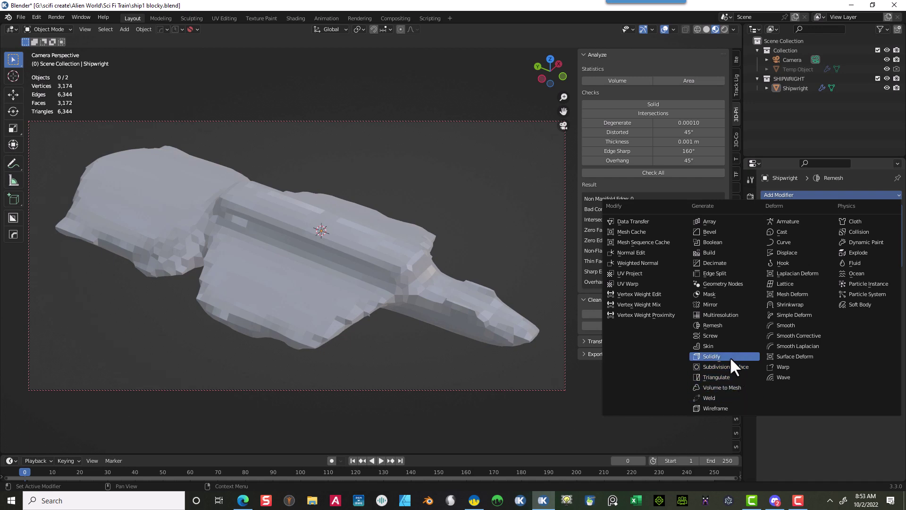
pyautogui.click(803, 324)
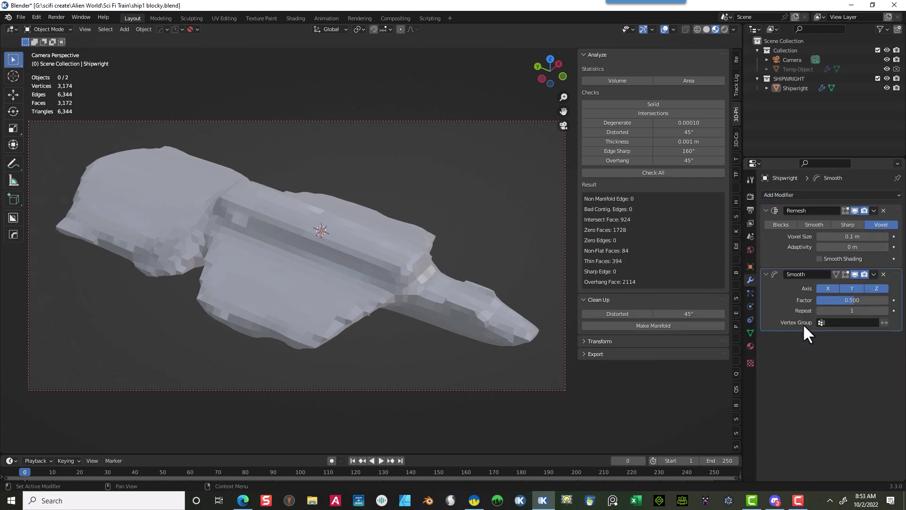
# Step: Set the Smooth modifier's factor to 2 and its repeat count to 50
pyautogui.click(865, 301)
pyautogui.write('2')
pyautogui.press('Return')
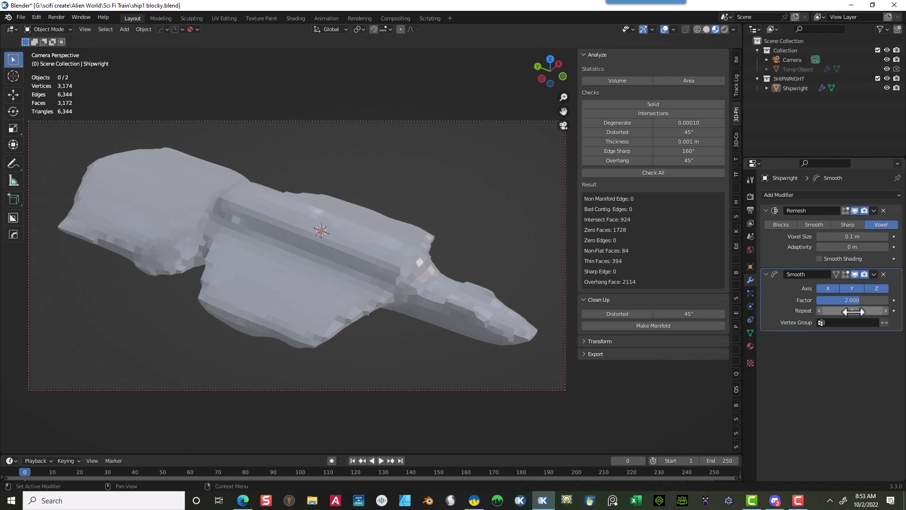
pyautogui.click(856, 311)
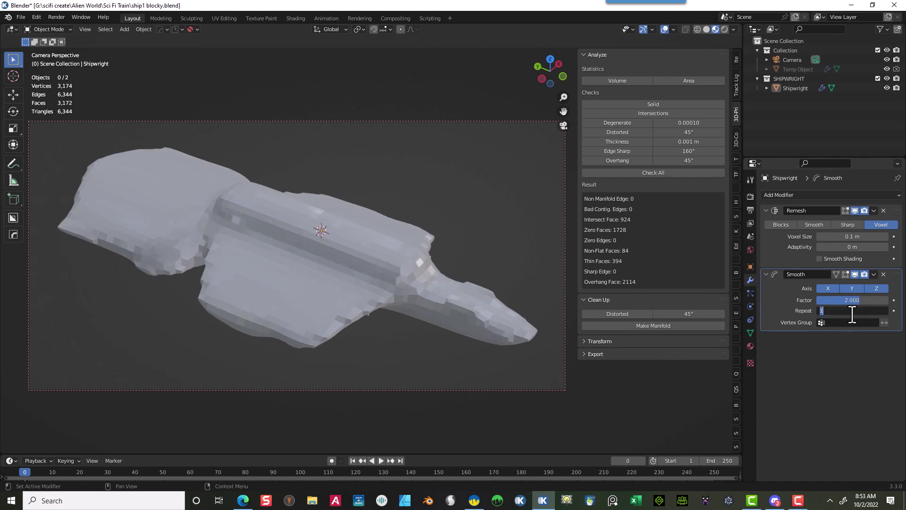
pyautogui.write('50')
pyautogui.press('Return')
pyautogui.moveTo(422, 239); pyautogui.dragTo(426, 275, button='middle')
pyautogui.scroll(1, 425, 273)
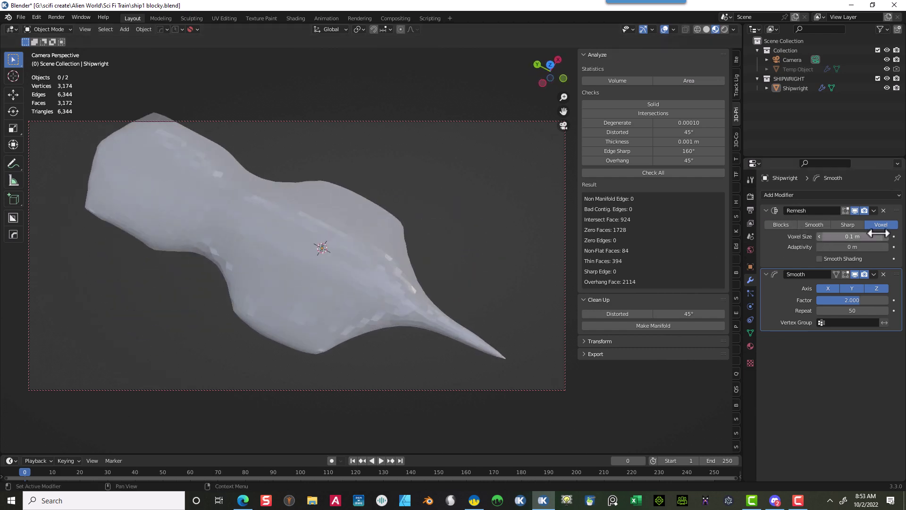
# Step: Set the Remesh modifier's voxel size to 0.01 m and examine the ship's surface detail
pyautogui.click(861, 236)
pyautogui.click(824, 236)
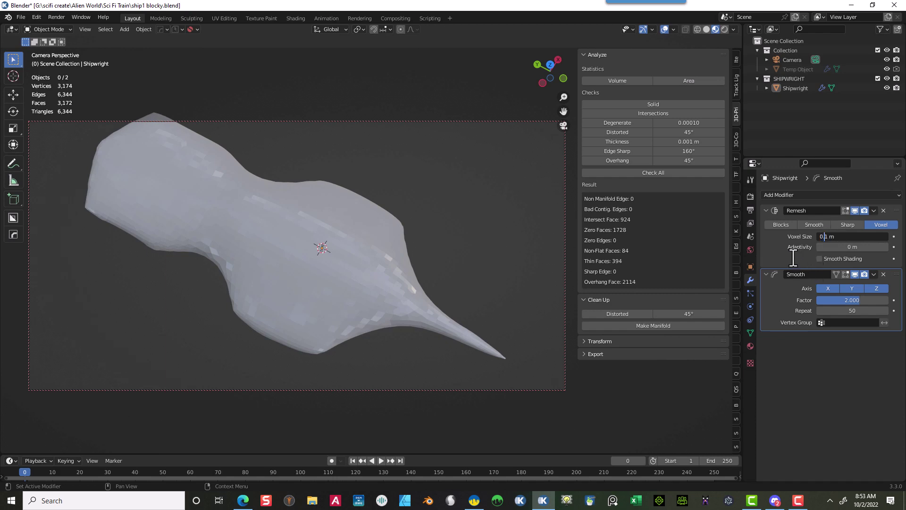
pyautogui.write('0')
pyautogui.press('Return')
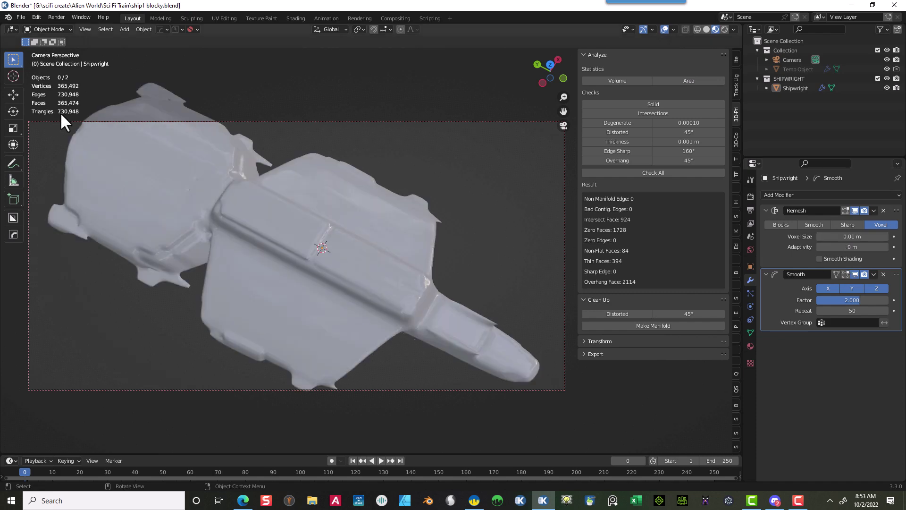
pyautogui.moveTo(475, 315); pyautogui.dragTo(468, 259, button='middle')
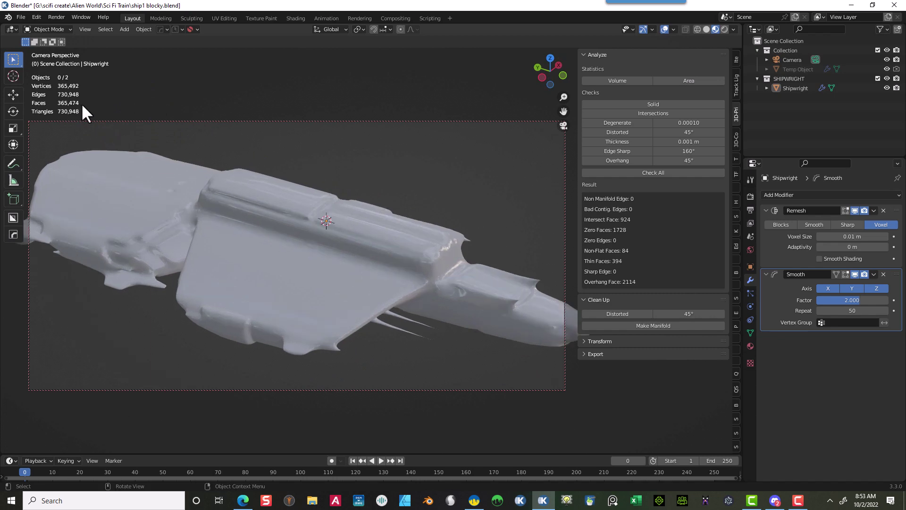
pyautogui.moveTo(450, 225); pyautogui.dragTo(446, 247, button='middle')
pyautogui.scroll(-2, 417, 229)
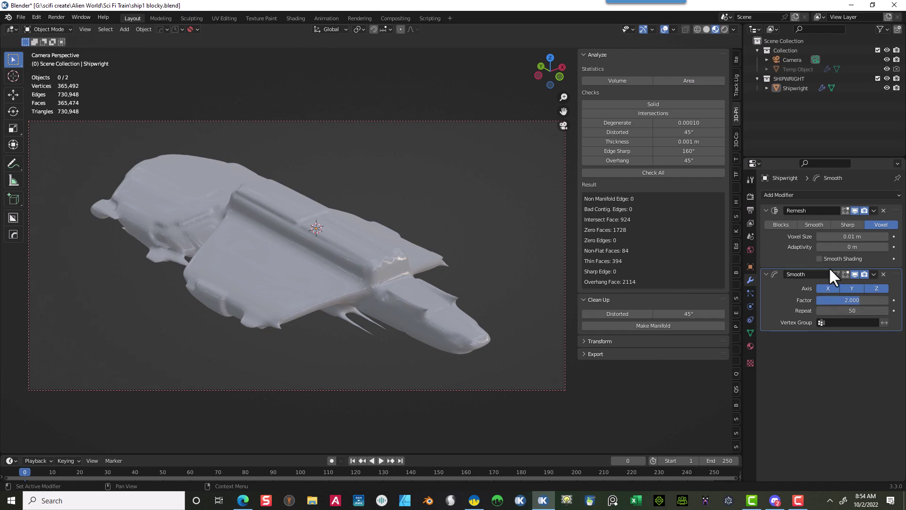
# Step: Reduce the Remesh voxel size to 0.008 m
pyautogui.click(844, 237)
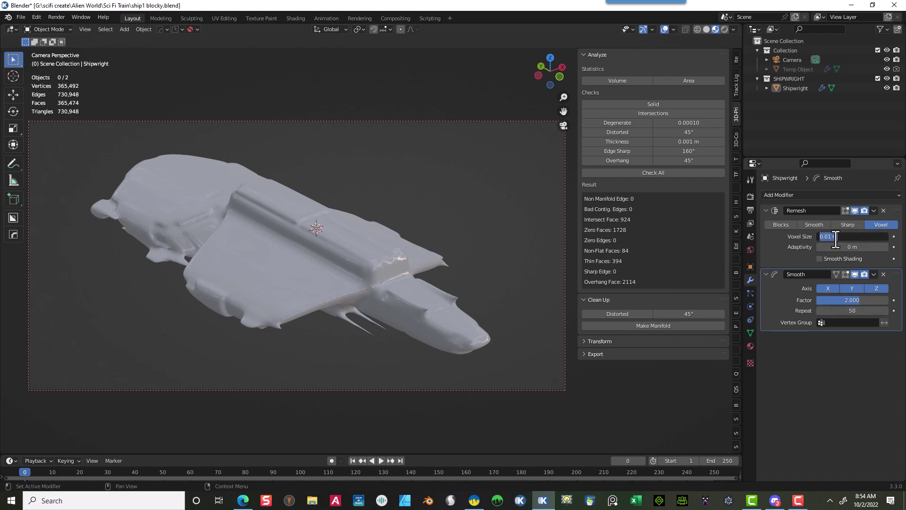
pyautogui.hotkey('ctrl', 's')
pyautogui.press('Return')
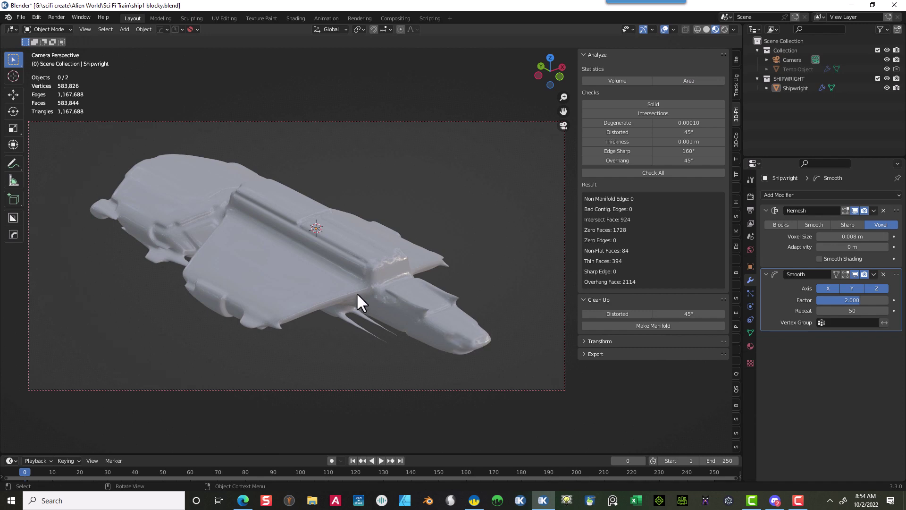
# Step: Refine the Remesh voxel size to 0.005 m and examine the ship up close
pyautogui.click(845, 236)
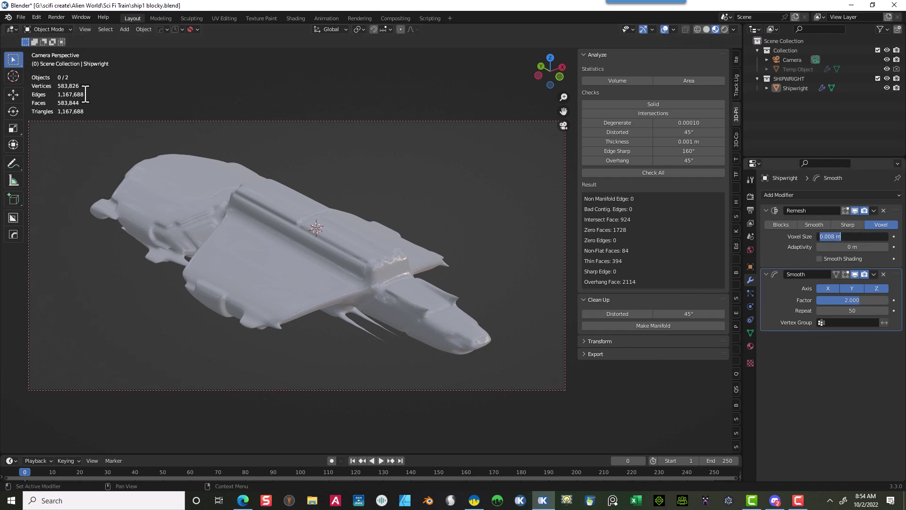
pyautogui.click(836, 237)
pyautogui.press('Delete')
pyautogui.write('6')
pyautogui.hotkey('shift', 'Left')
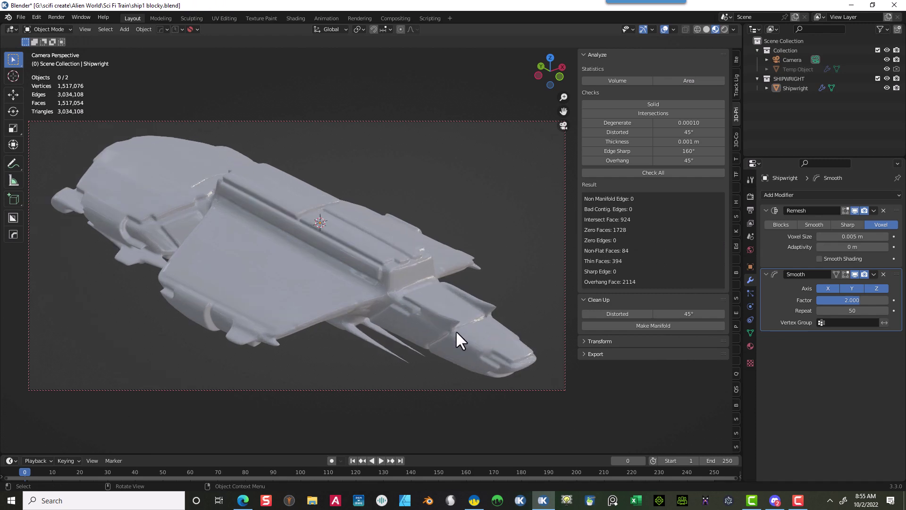
pyautogui.moveTo(455, 330); pyautogui.dragTo(482, 313, button='middle')
pyautogui.scroll(2, 482, 314)
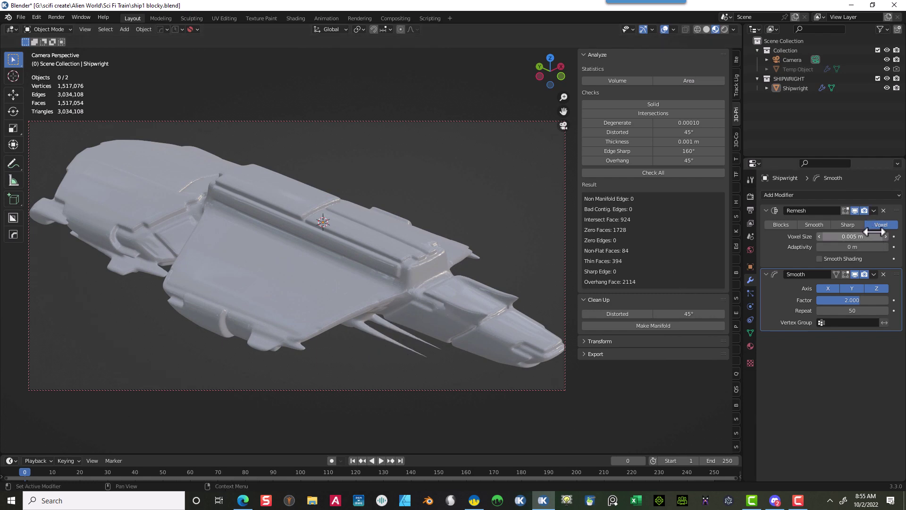
# Step: Lower the Remesh modifier's voxel size to 0.004 m
pyautogui.click(849, 236)
pyautogui.moveTo(835, 237); pyautogui.dragTo(831, 237)
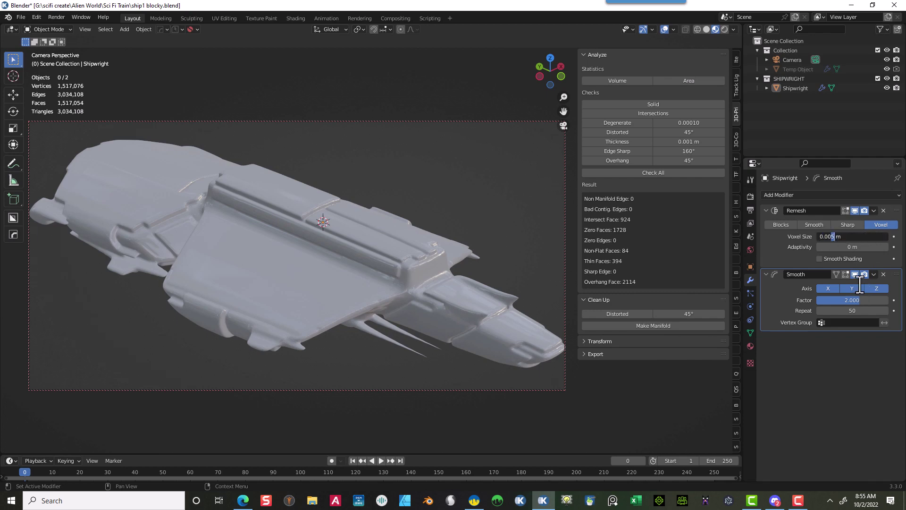
pyautogui.write('4')
pyautogui.press('Return')
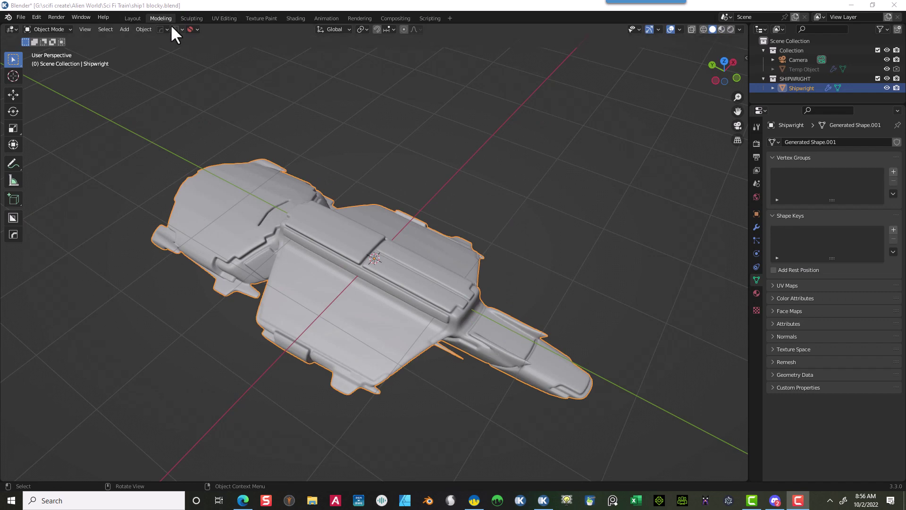
# Step: Try to convert the Shipwright object with its modifiers to a mesh
pyautogui.click(141, 30)
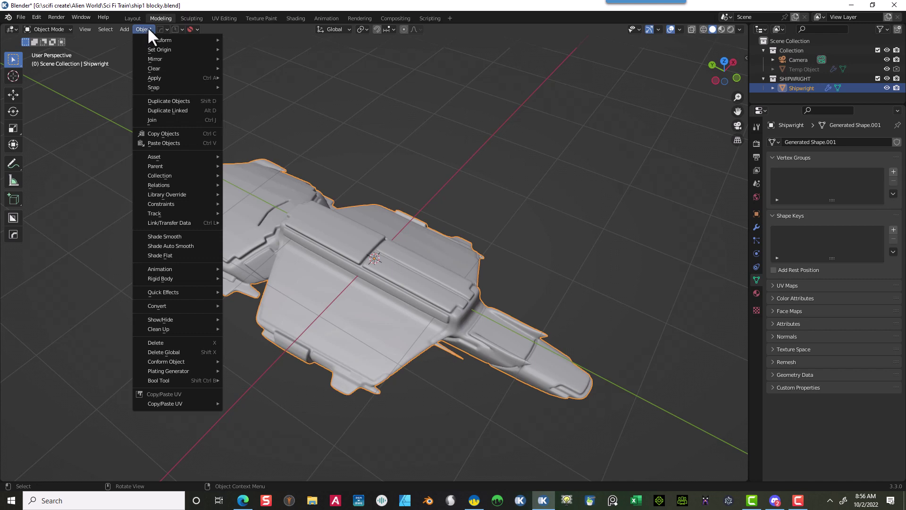
pyautogui.moveTo(197, 309)
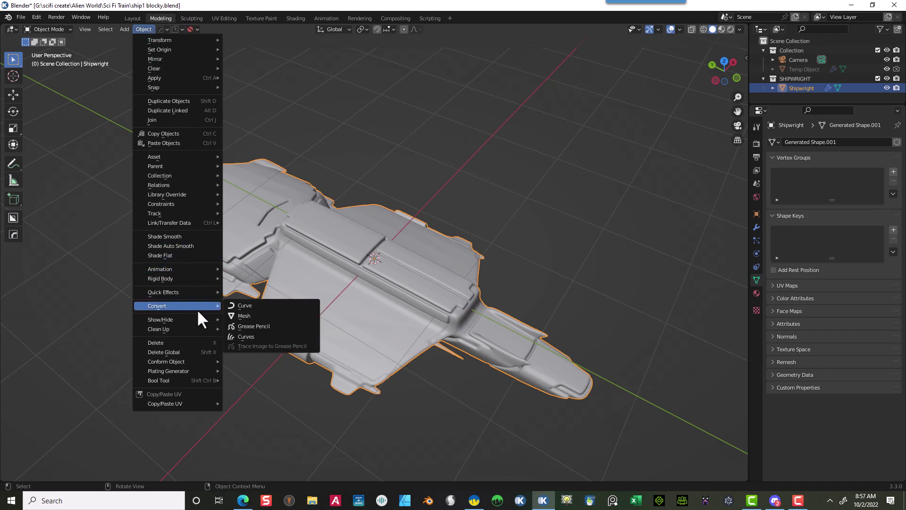
pyautogui.click(265, 316)
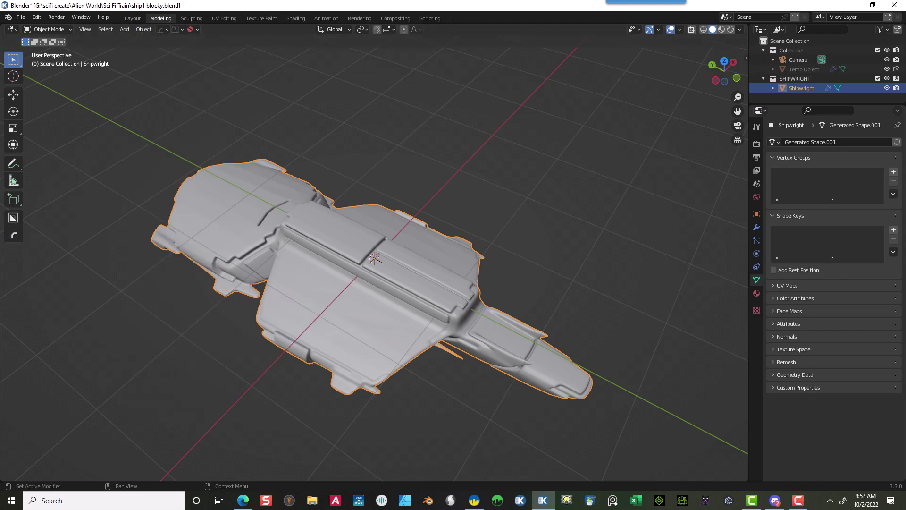
# Step: Examine the ship's smoothed surface up close and raise the Smooth modifier's repeat count to 100
pyautogui.click(757, 227)
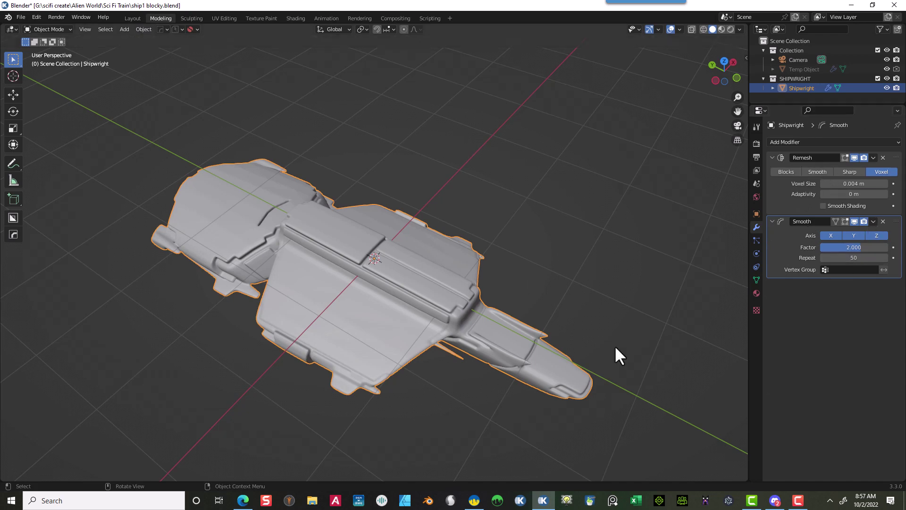
pyautogui.moveTo(615, 345); pyautogui.dragTo(571, 282, button='middle')
pyautogui.scroll(5, 591, 361)
pyautogui.moveTo(591, 361); pyautogui.dragTo(545, 340, button='middle')
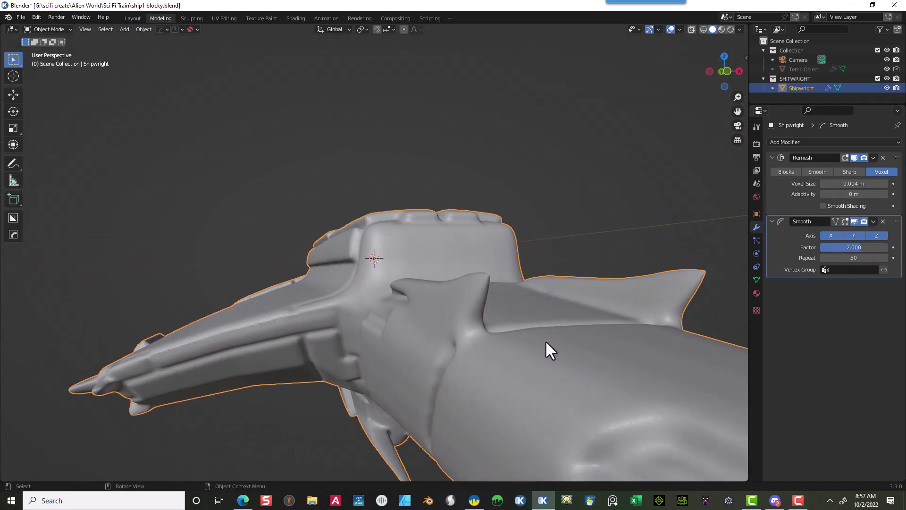
pyautogui.click(855, 257)
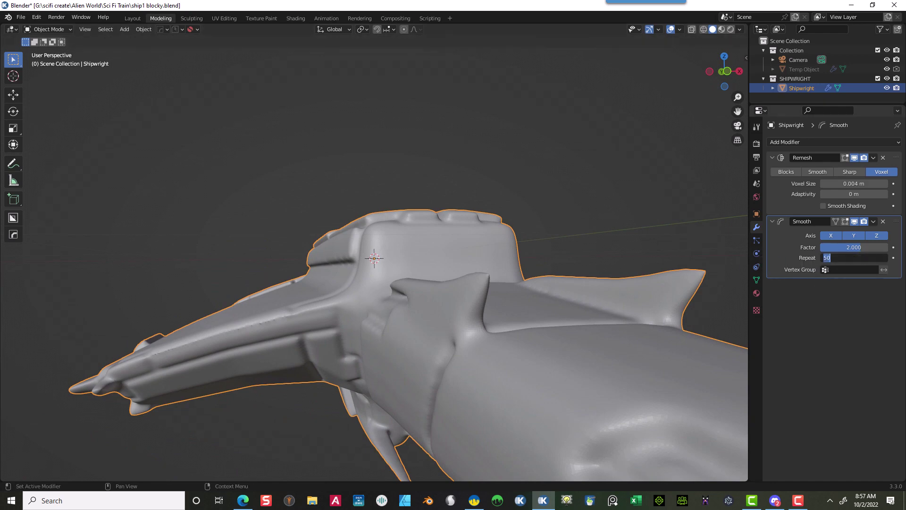
pyautogui.write('100')
pyautogui.moveTo(232, 219); pyautogui.dragTo(428, 129, button='middle')
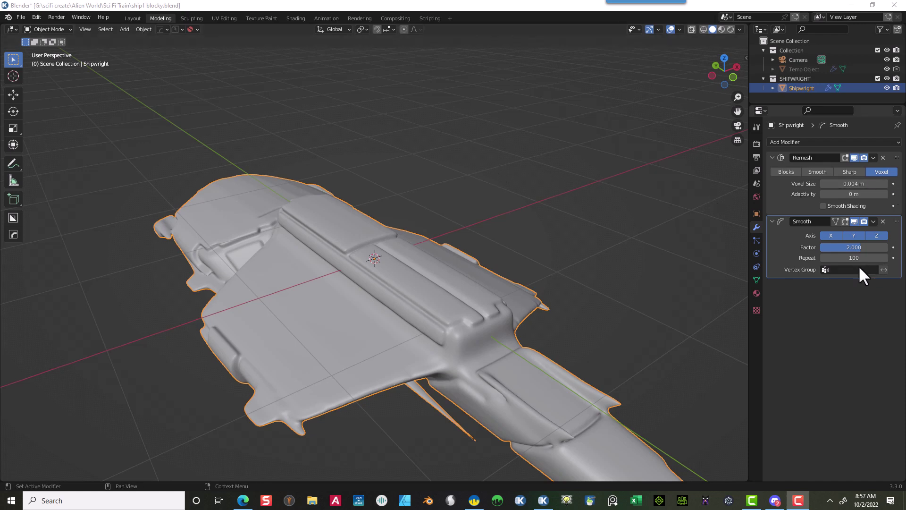
# Step: Set the Remesh modifier's voxel size to 0.003 m and save the file
pyautogui.doubleClick(839, 184)
pyautogui.click(835, 183)
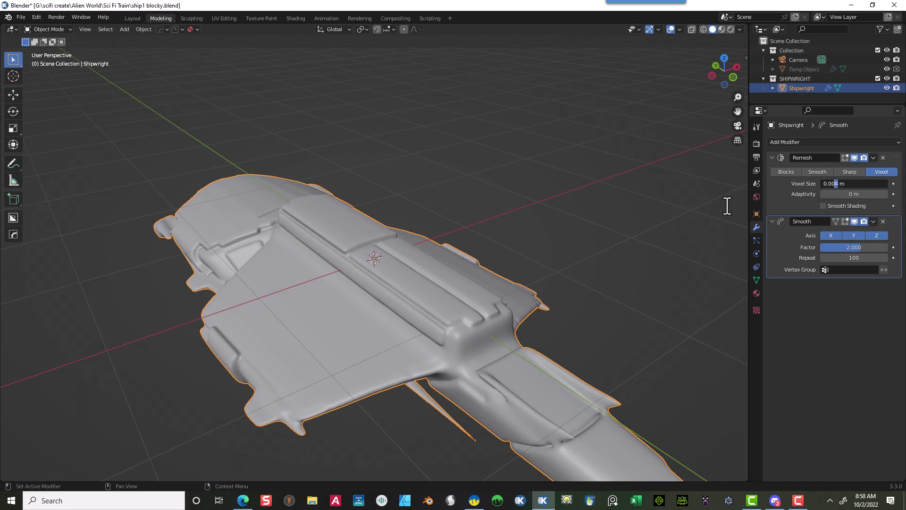
pyautogui.press('Delete')
pyautogui.write('3')
pyautogui.press('Return')
pyautogui.hotkey('ctrl', 's')
# Step: Turn on the Statistics overlay in the viewport and view the whole ship
pyautogui.click(679, 29)
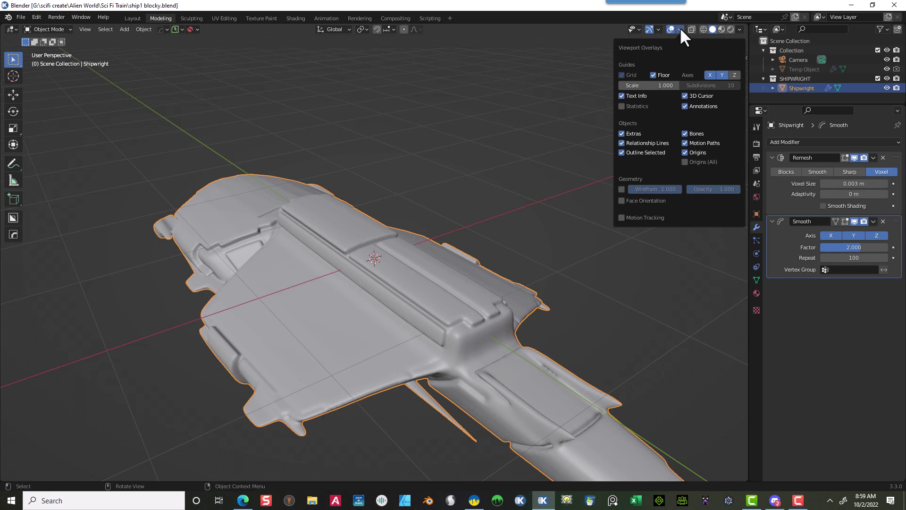
pyautogui.click(637, 106)
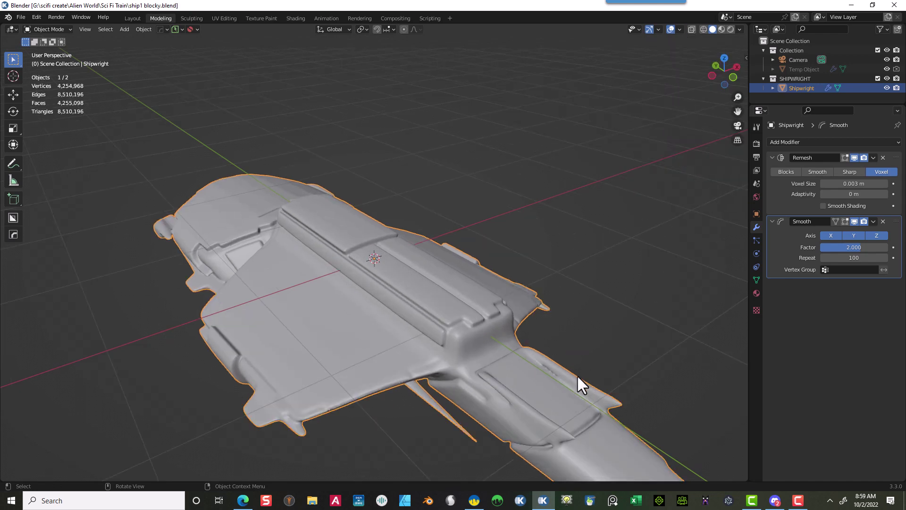
pyautogui.moveTo(577, 375); pyautogui.dragTo(510, 429, button='middle')
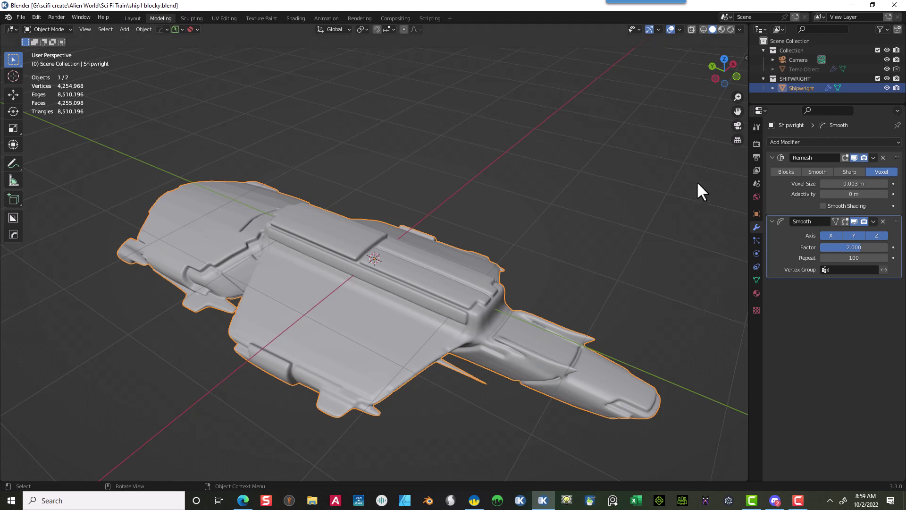
# Step: Convert the Shipwright object to a mesh so its Remesh and Smooth modifiers are applied
pyautogui.click(148, 29)
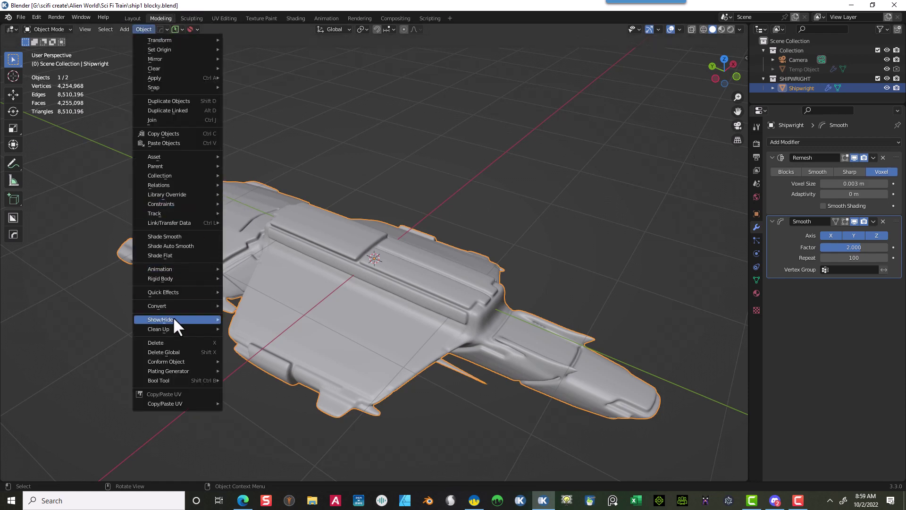
pyautogui.moveTo(172, 303)
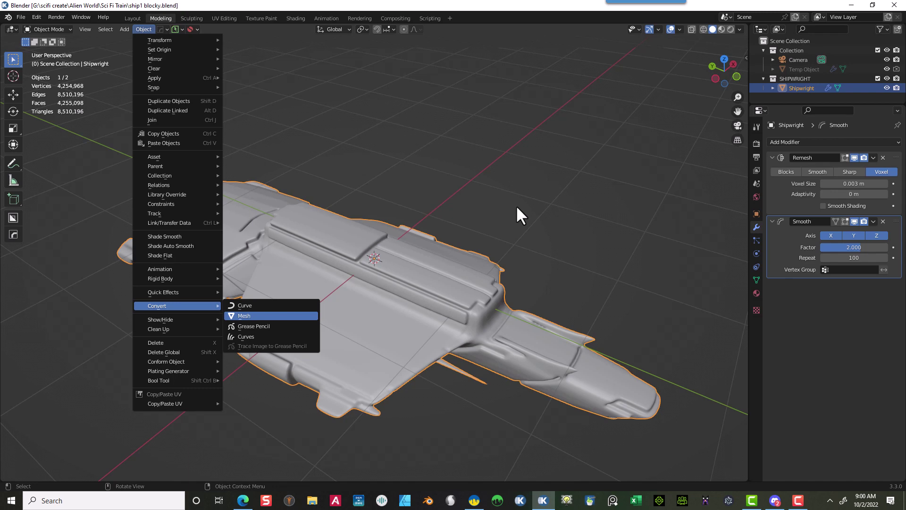
pyautogui.press('Return')
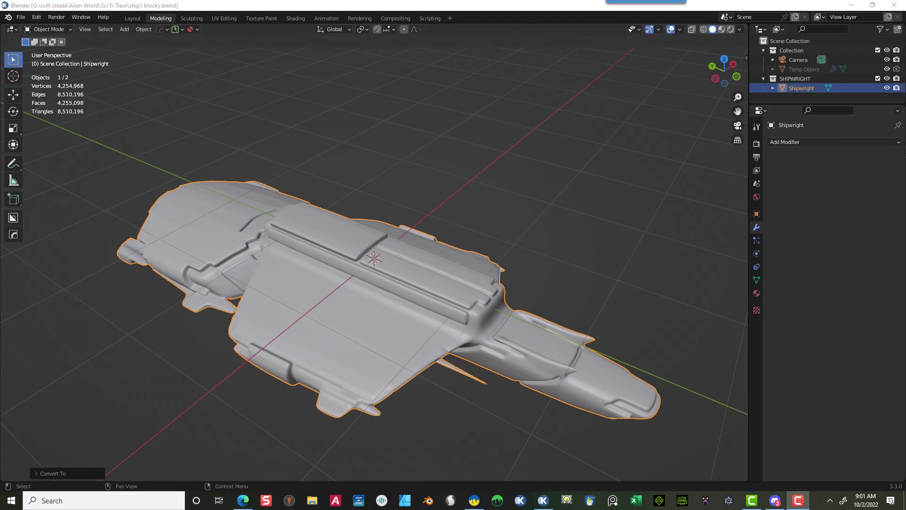
# Step: Add a Decimate modifier in Collapse mode to the ship and set its ratio to 0.1
pyautogui.click(806, 141)
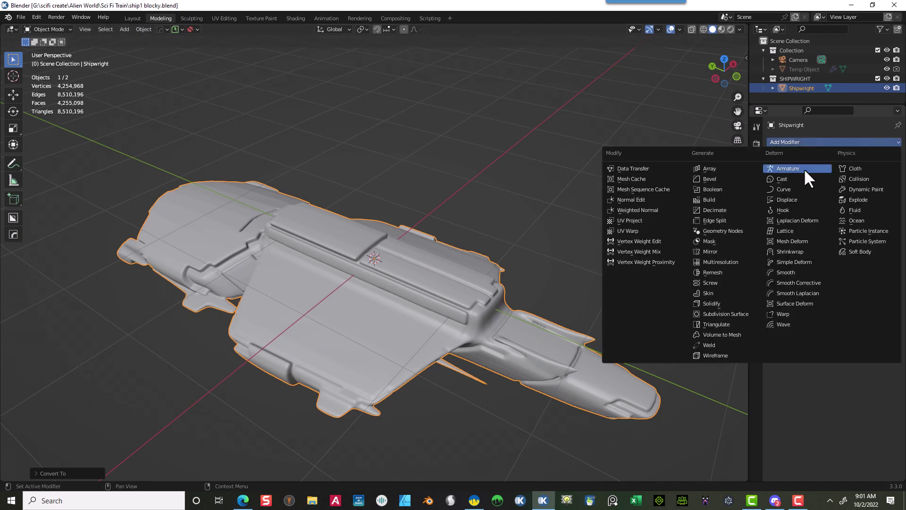
pyautogui.click(729, 208)
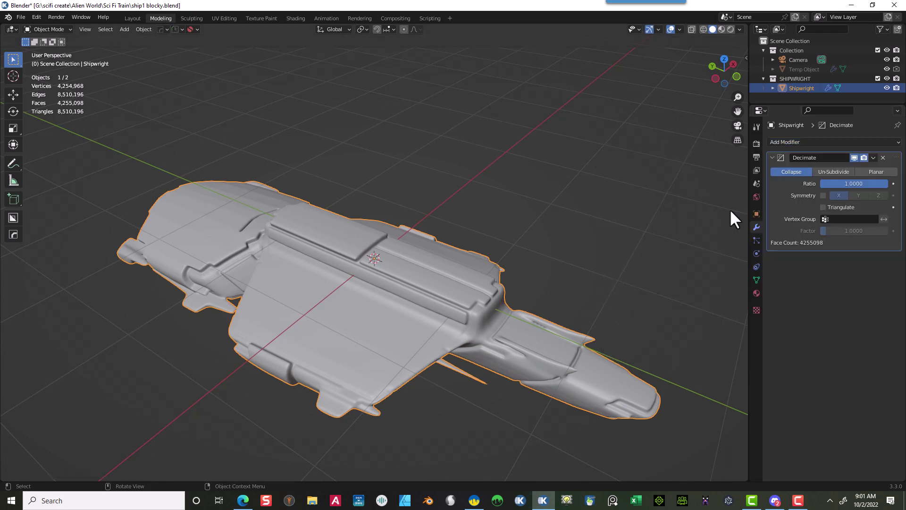
pyautogui.click(835, 185)
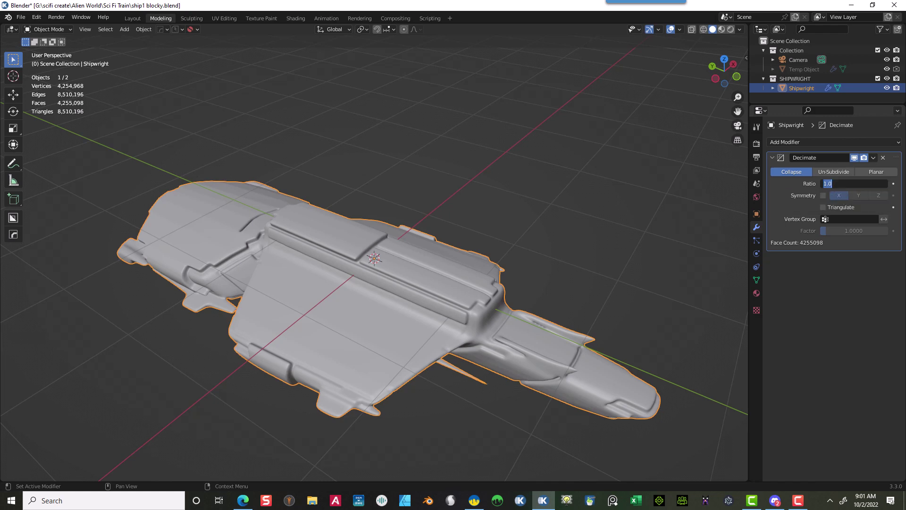
pyautogui.press('BackSpace')
pyautogui.write('.1')
pyautogui.press('Return')
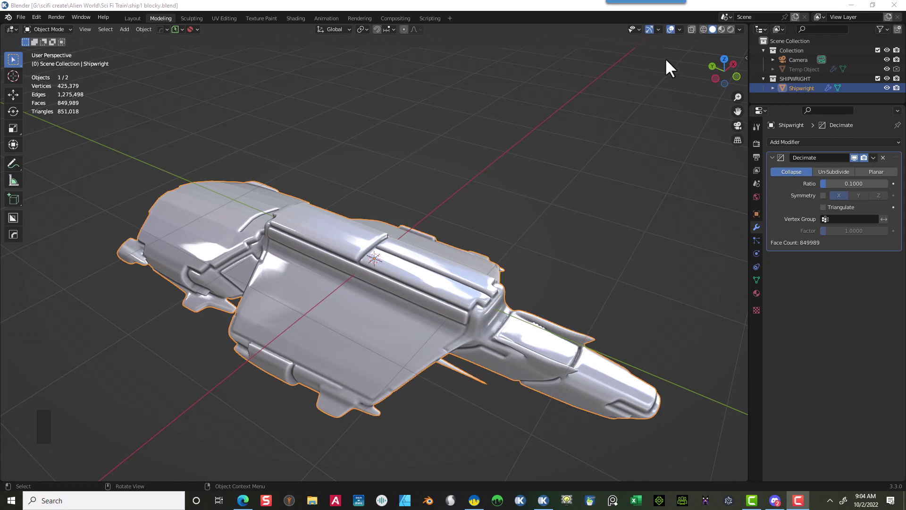
# Step: Check the viewport shading options and examine the decimated ship from a lower side angle
pyautogui.click(712, 30)
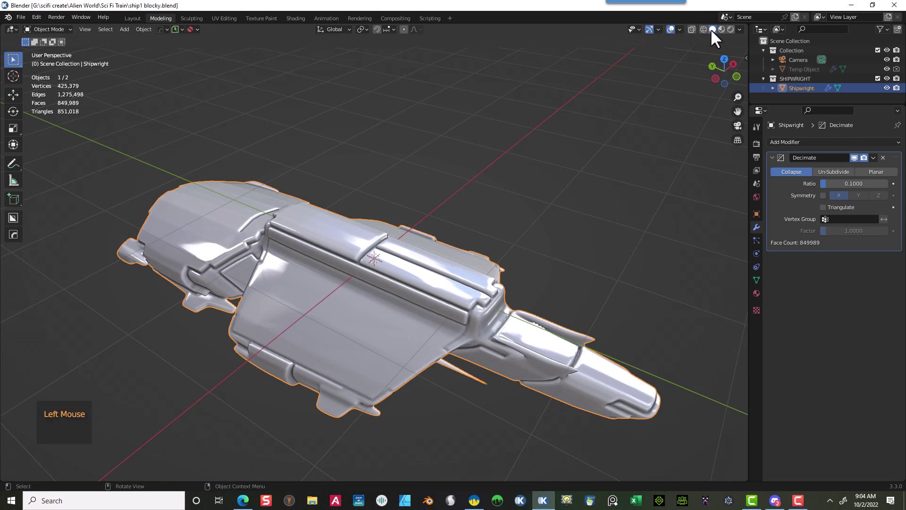
pyautogui.click(739, 29)
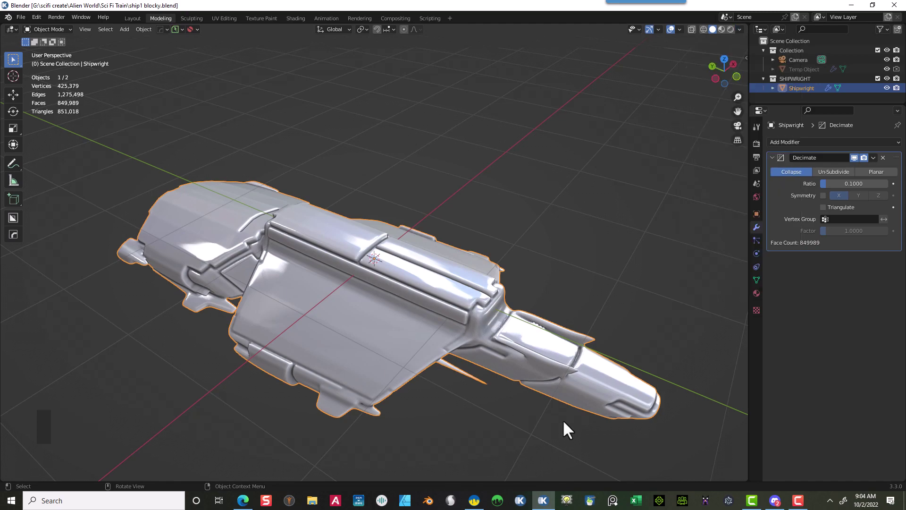
pyautogui.moveTo(484, 410); pyautogui.dragTo(500, 392, button='middle')
pyautogui.scroll(-2, 580, 160)
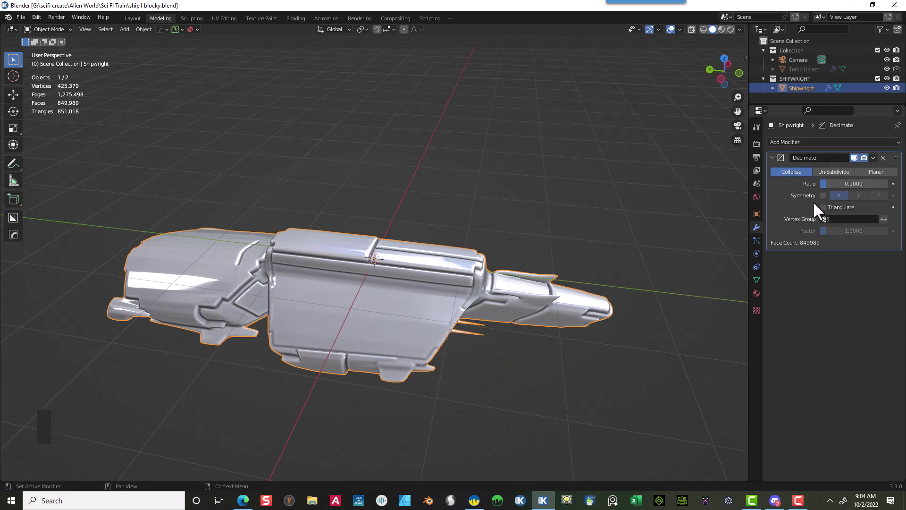
# Step: Switch the viewport to wireframe shading and examine the mesh density across the decimated ship's hull
pyautogui.click(873, 158)
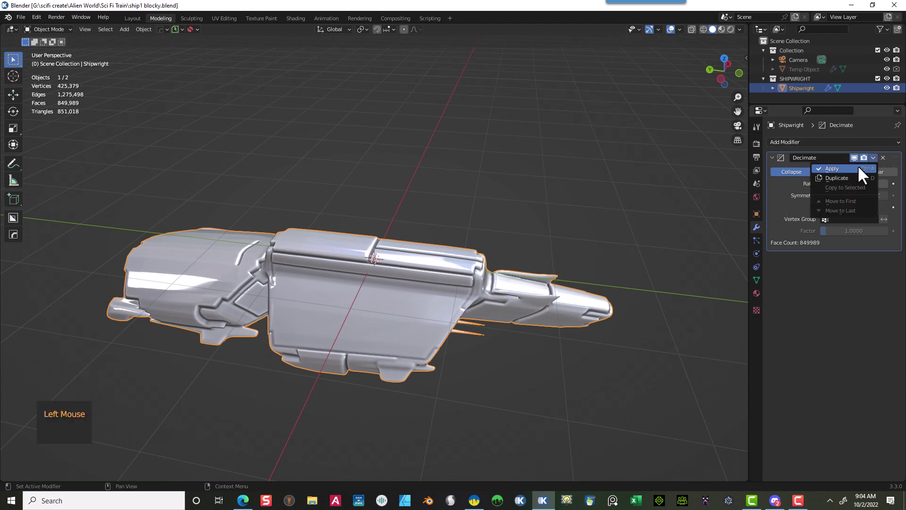
pyautogui.click(695, 27)
pyautogui.click(703, 29)
pyautogui.scroll(7, 504, 366)
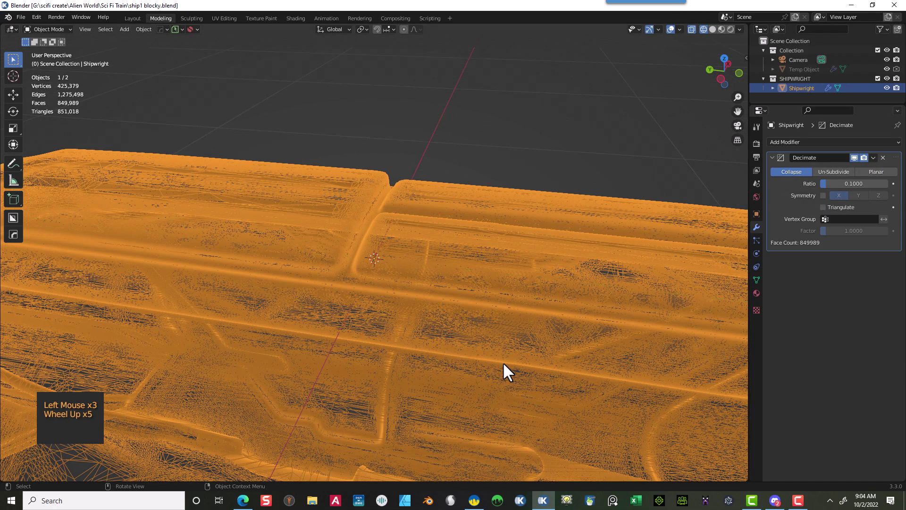
pyautogui.scroll(4, 500, 364)
pyautogui.scroll(-6, 496, 362)
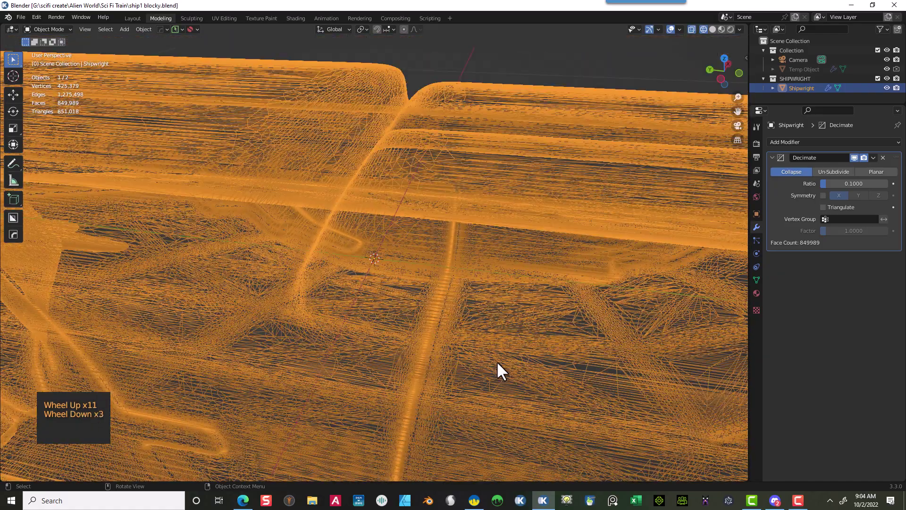
pyautogui.scroll(-1, 493, 363)
pyautogui.moveTo(491, 365); pyautogui.dragTo(417, 370, button='middle')
pyautogui.scroll(3, 428, 391)
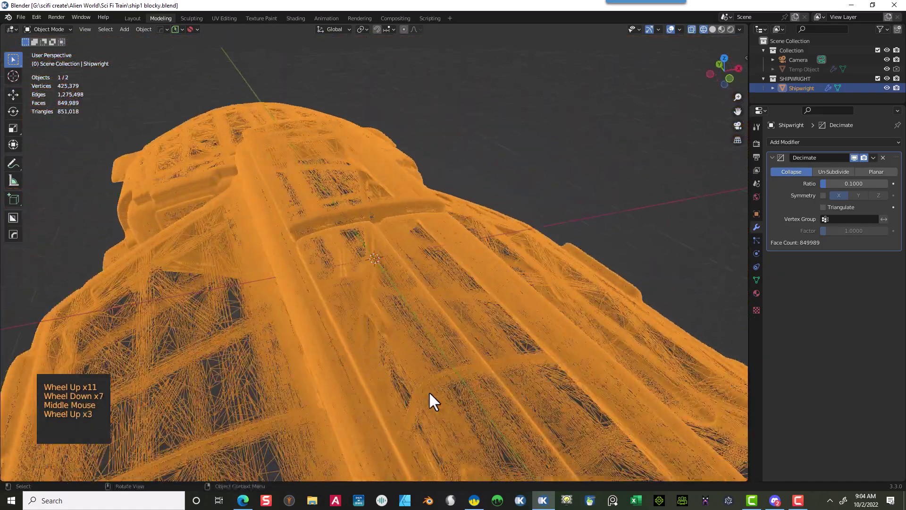
pyautogui.scroll(-4, 428, 390)
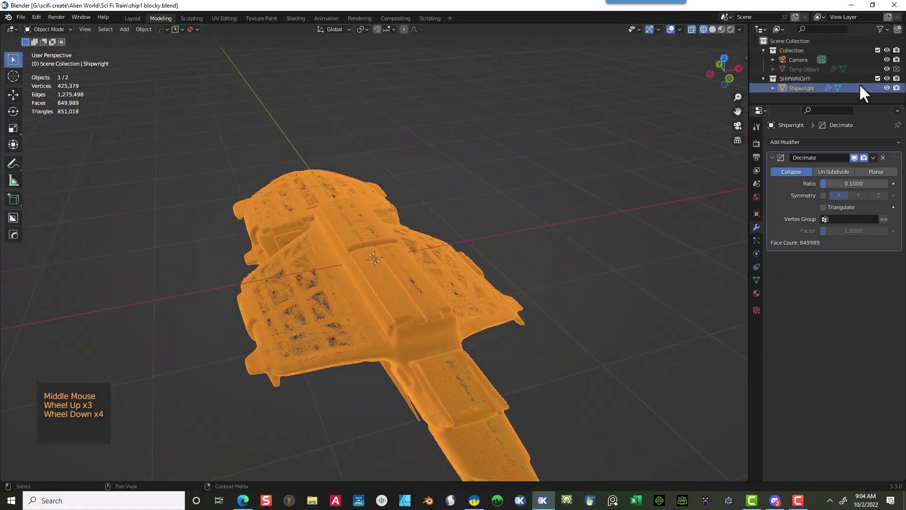
# Step: Apply the Decimate modifier to the Shipwright object
pyautogui.click(872, 158)
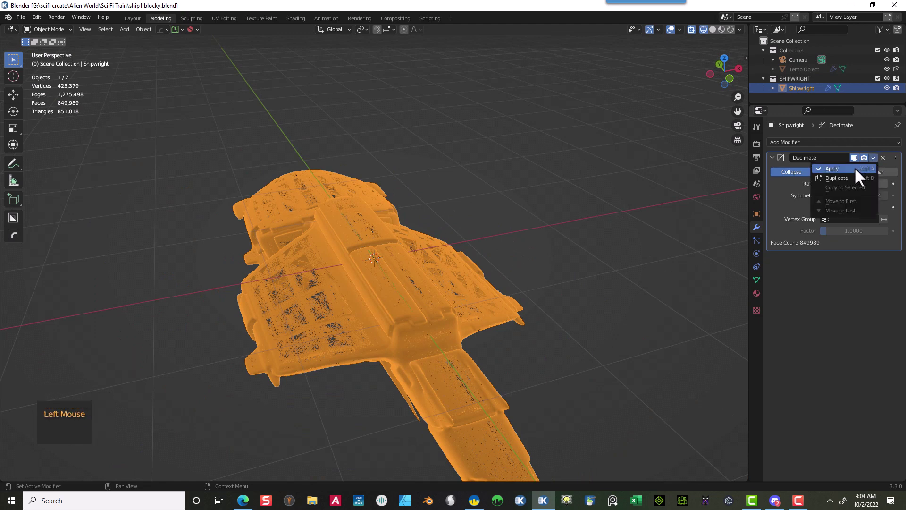
pyautogui.click(854, 167)
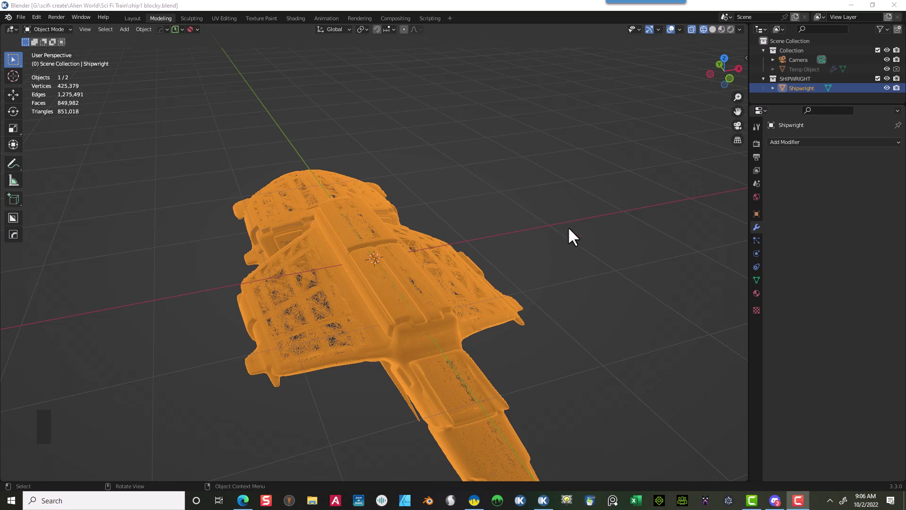
pyautogui.moveTo(568, 225); pyautogui.dragTo(591, 229, button='middle')
pyautogui.scroll(2, 588, 229)
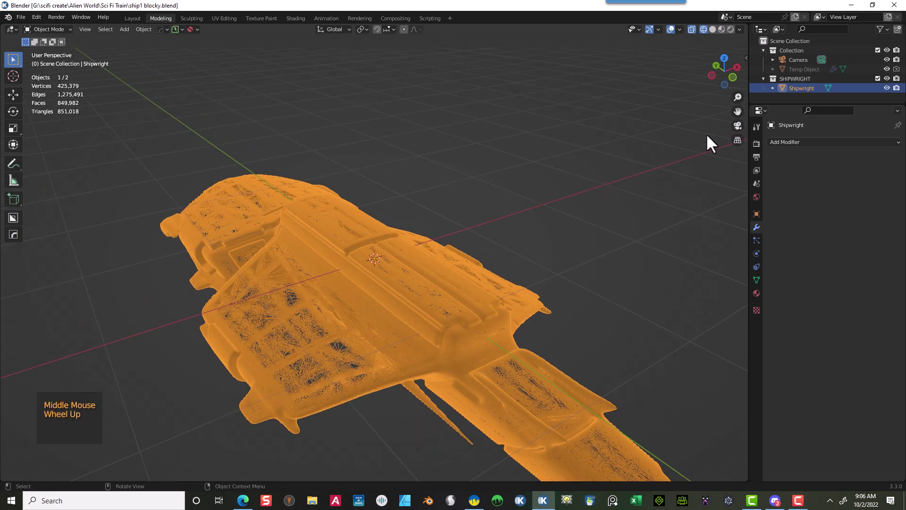
# Step: Add a second Decimate modifier in Collapse mode to the ship and set its ratio to 0.5
pyautogui.click(792, 140)
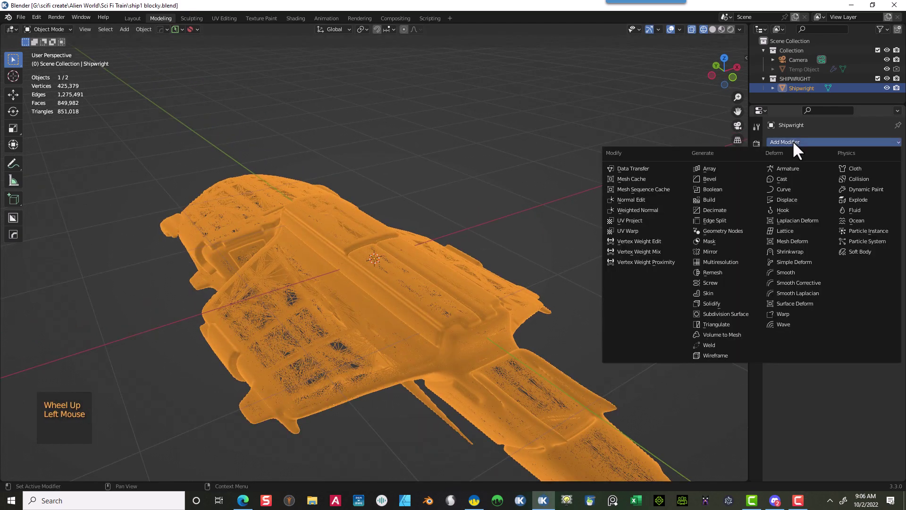
pyautogui.click(737, 205)
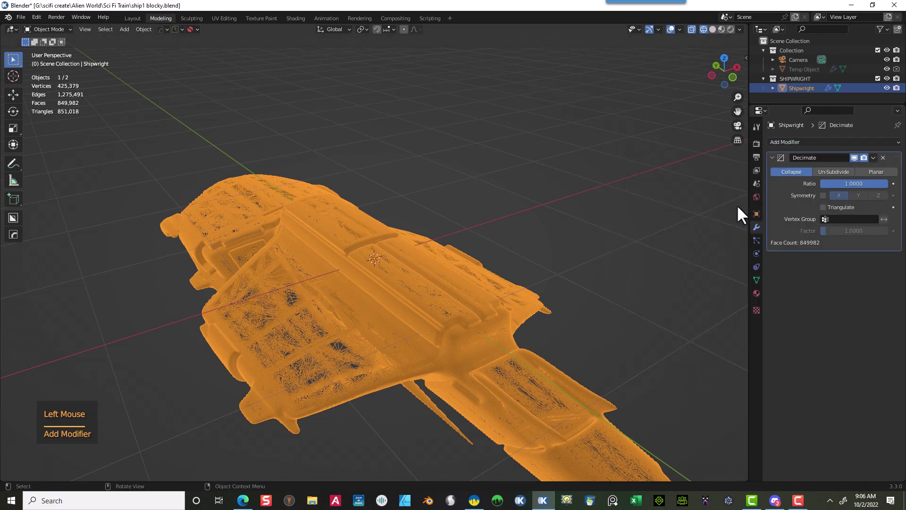
pyautogui.click(854, 182)
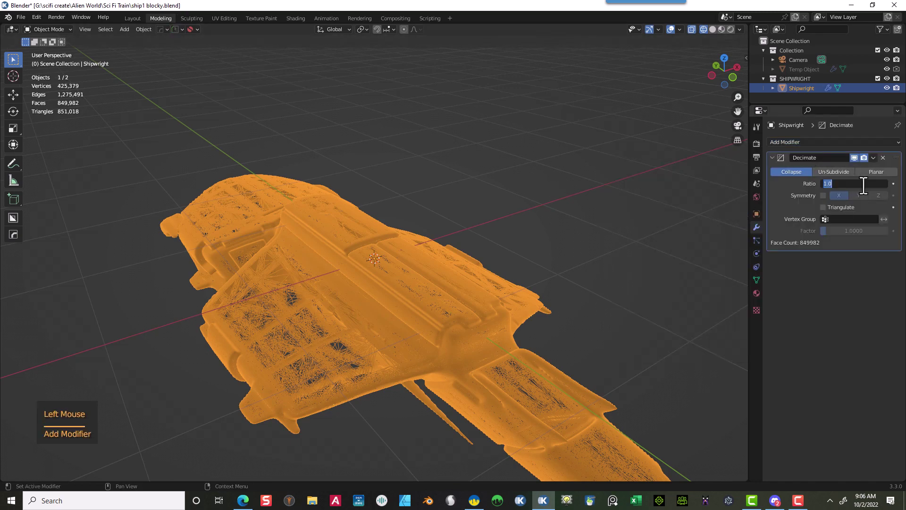
pyautogui.write('.5')
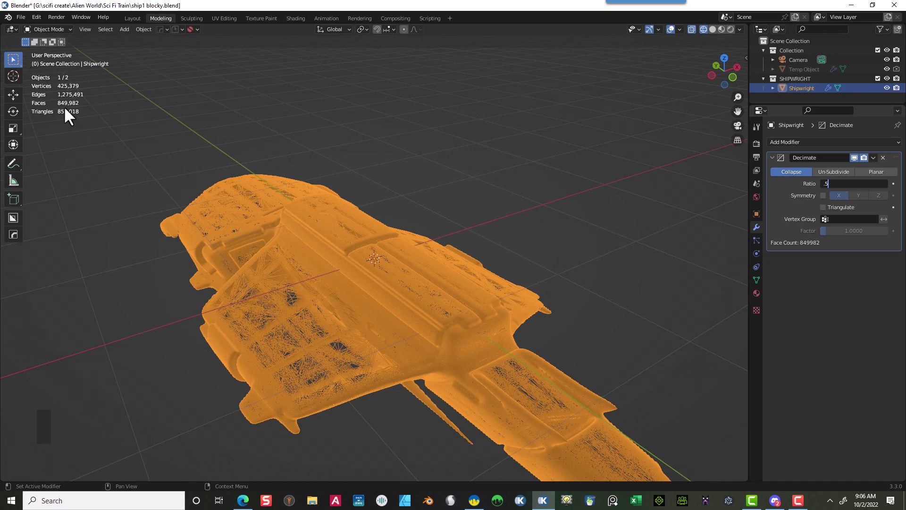
pyautogui.press('Return')
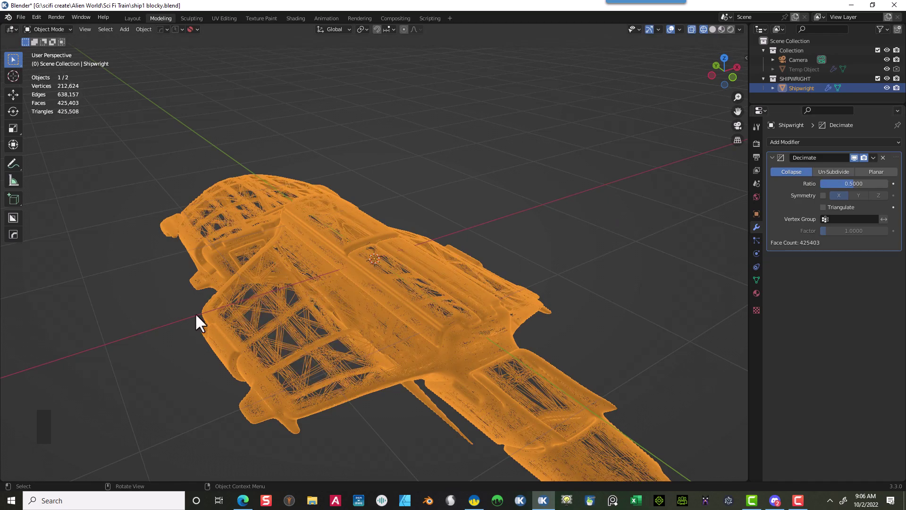
# Step: Inspect the reduced wireframe, return to solid shading and examine the ship's surface up close for lost detail
pyautogui.scroll(4, 466, 324)
pyautogui.doubleClick(458, 319)
pyautogui.moveTo(457, 319); pyautogui.dragTo(591, 71, button='middle')
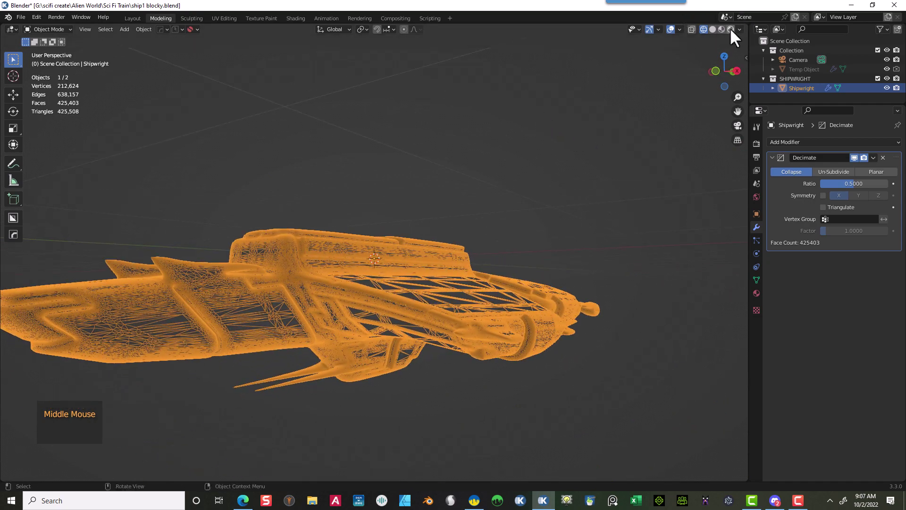
pyautogui.click(712, 30)
pyautogui.moveTo(585, 103)
pyautogui.mouseDown(button='middle')
pyautogui.moveTo(574, 115)
pyautogui.moveTo(659, 150)
pyautogui.moveTo(700, 31)
pyautogui.mouseUp(button='middle')
pyautogui.scroll(2, 700, 30)
pyautogui.click(691, 30)
pyautogui.scroll(1, 576, 146)
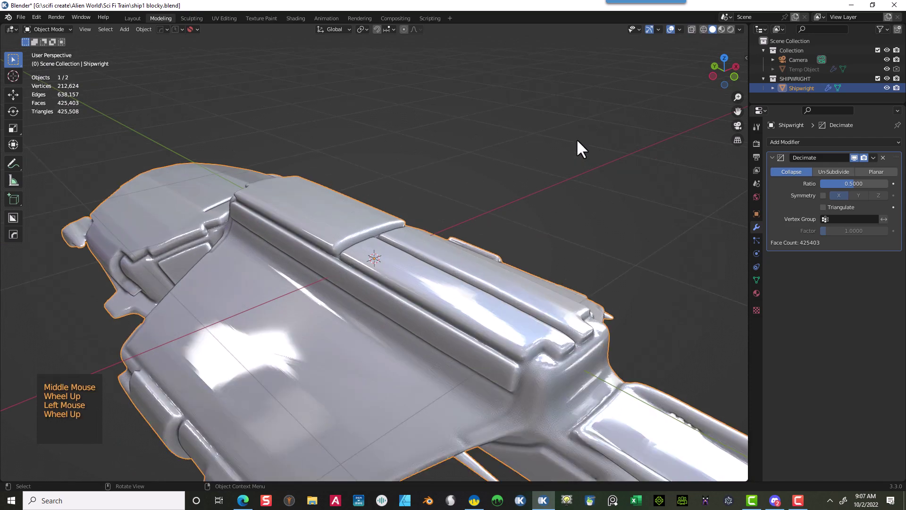
pyautogui.moveTo(577, 138); pyautogui.dragTo(568, 116, button='middle')
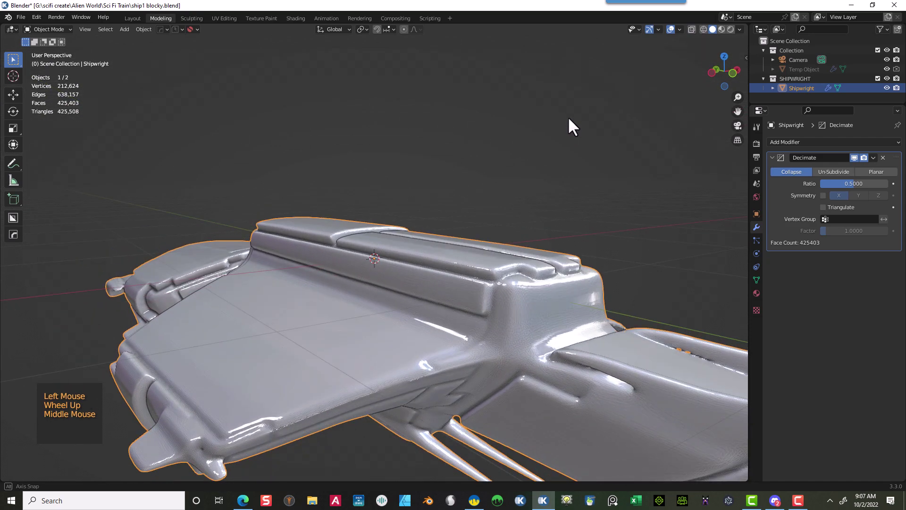
pyautogui.scroll(2, 508, 251)
pyautogui.scroll(1, 507, 252)
pyautogui.scroll(-1, 548, 251)
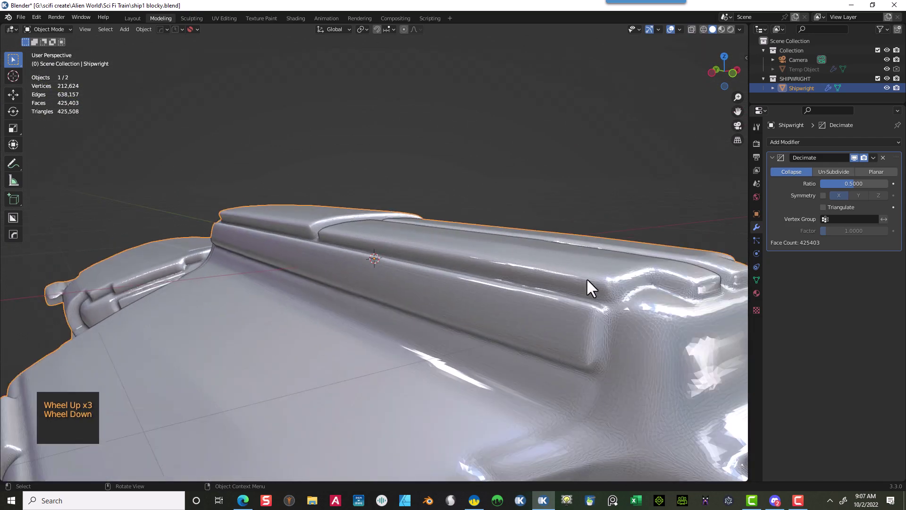
pyautogui.scroll(-4, 586, 277)
pyautogui.moveTo(600, 283); pyautogui.dragTo(120, 78, button='middle')
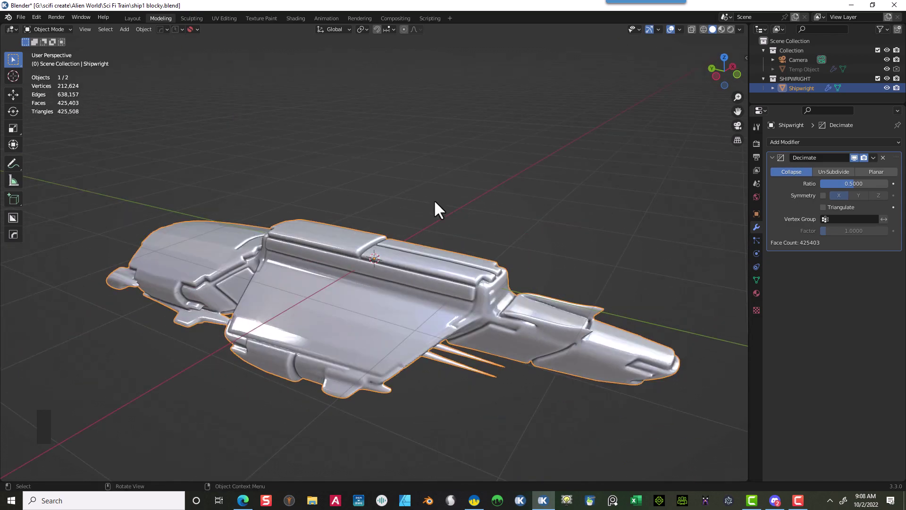
# Step: Apply the 0.5 ratio Decimate modifier to the ship and check the hull surface
pyautogui.moveTo(570, 197); pyautogui.dragTo(560, 202, button='middle')
pyautogui.scroll(1, 562, 202)
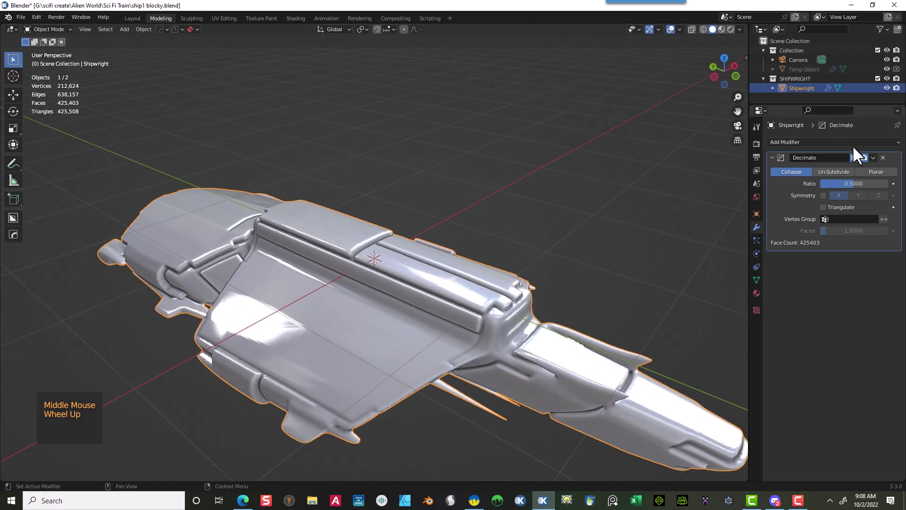
pyautogui.click(873, 157)
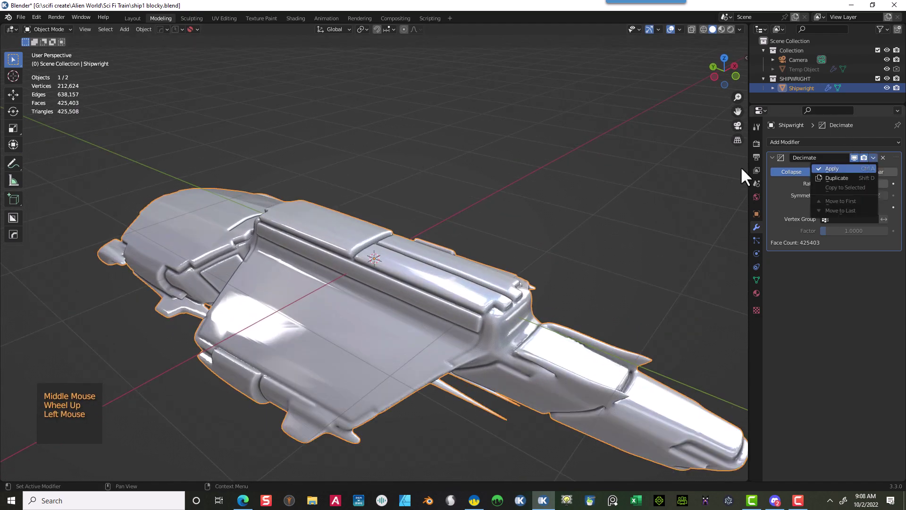
pyautogui.scroll(-3, 632, 177)
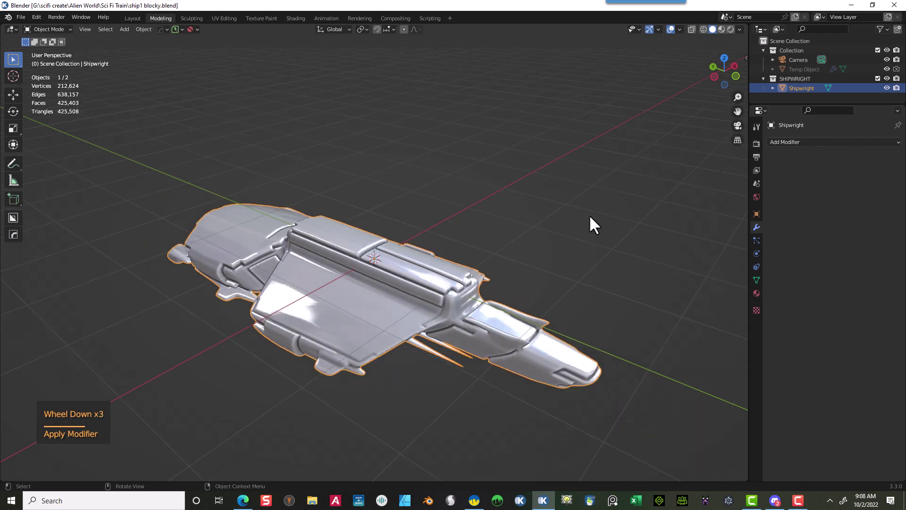
pyautogui.moveTo(510, 232); pyautogui.dragTo(496, 222, button='middle')
pyautogui.scroll(2, 506, 376)
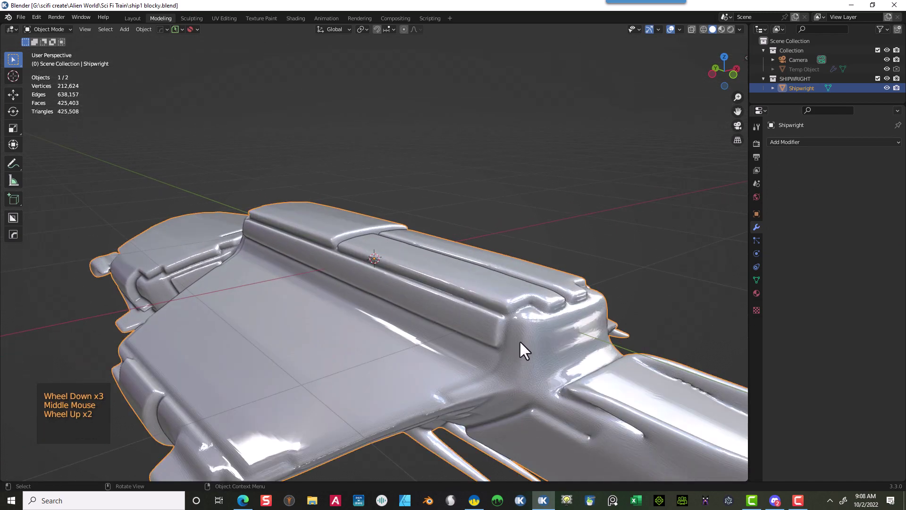
pyautogui.scroll(-2, 519, 338)
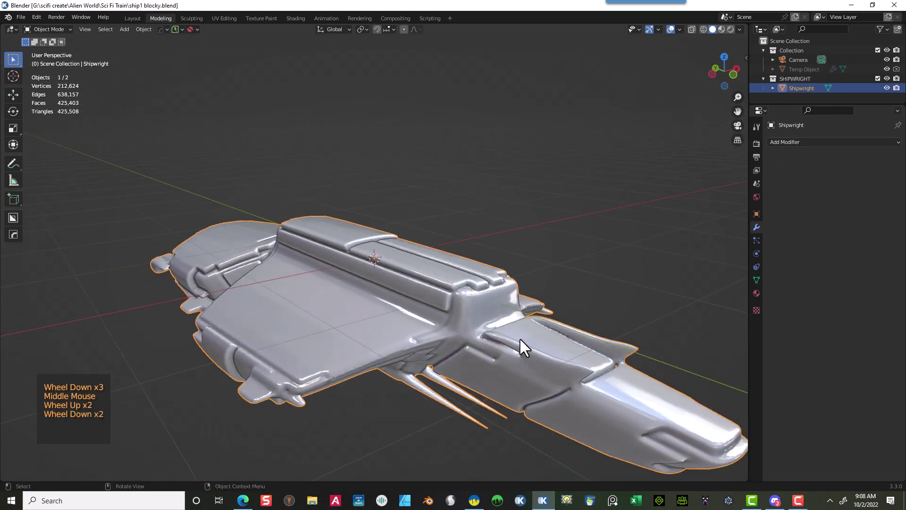
# Step: Add another Decimate modifier to the already reduced ship, with a collapse ratio of 0.5
pyautogui.click(815, 137)
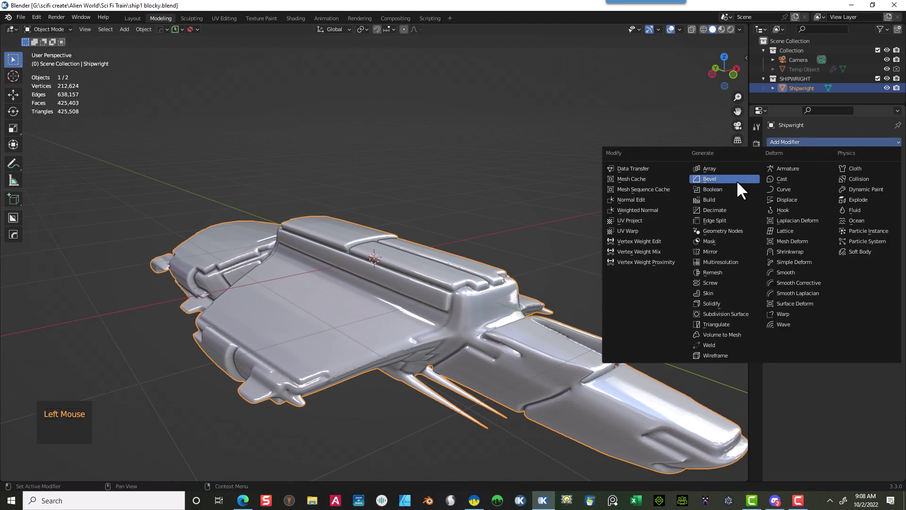
pyautogui.click(733, 211)
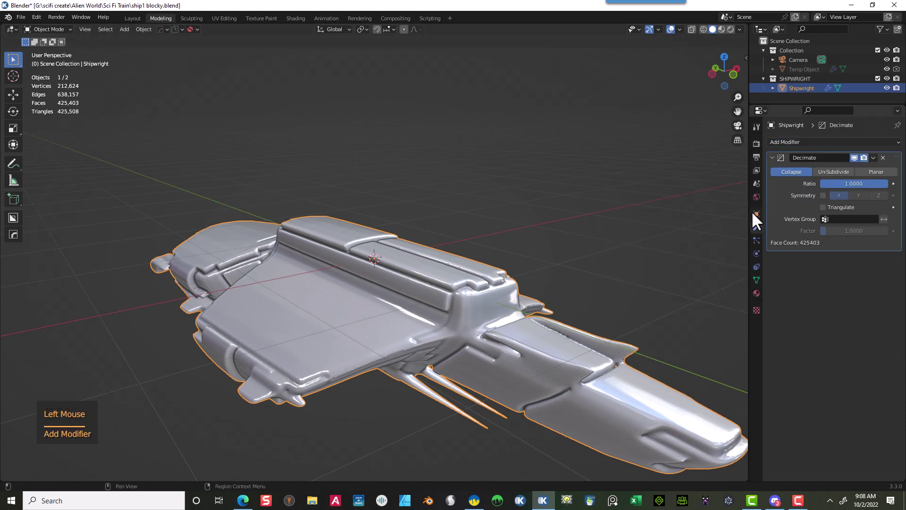
pyautogui.click(865, 184)
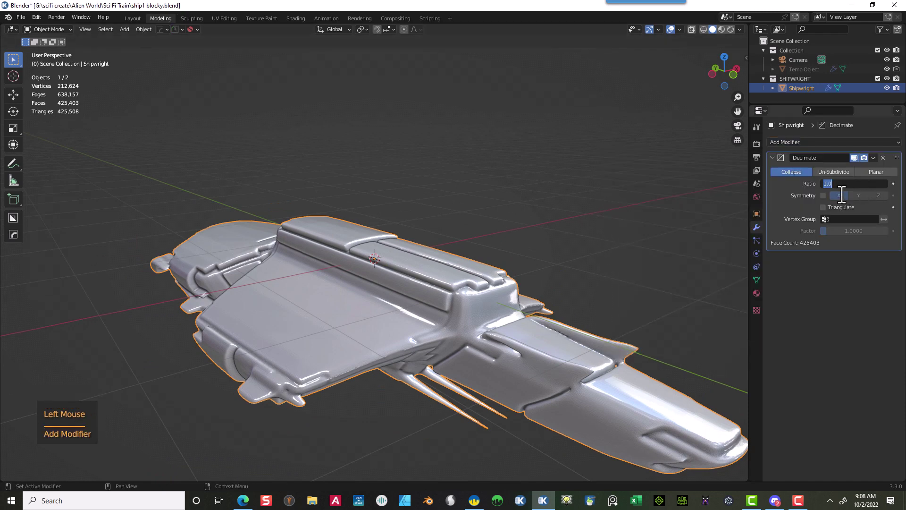
pyautogui.press('BackSpace')
pyautogui.write('.5')
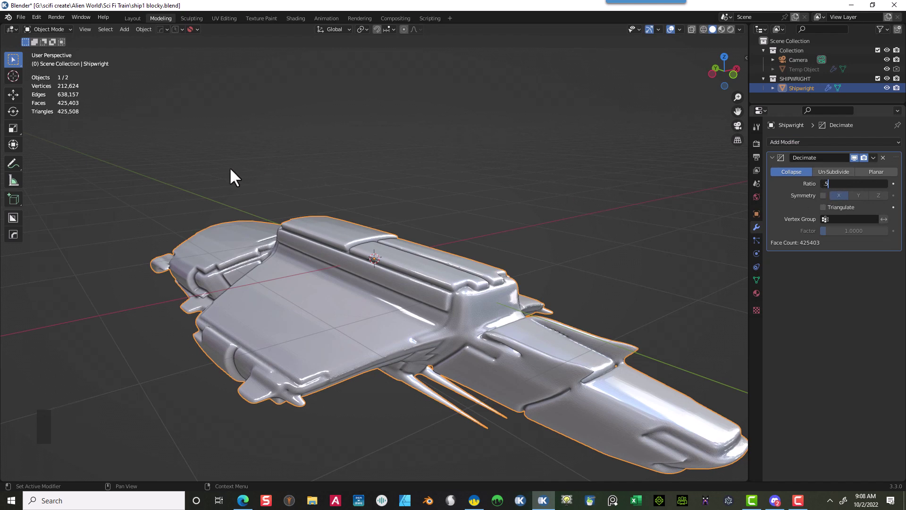
pyautogui.press('Return')
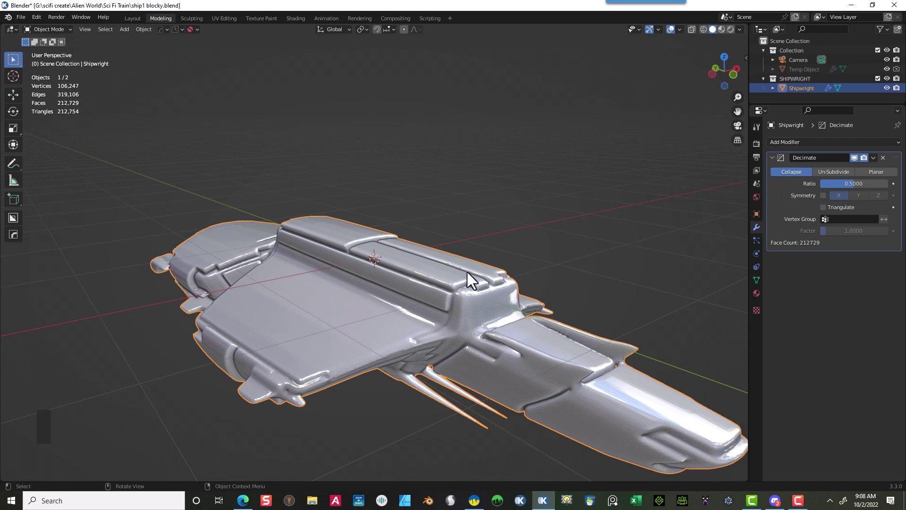
# Step: Check the ship from the side, apply the latest Decimate modifier and view the whole model
pyautogui.scroll(-3, 553, 268)
pyautogui.moveTo(553, 268); pyautogui.dragTo(651, 264, button='middle')
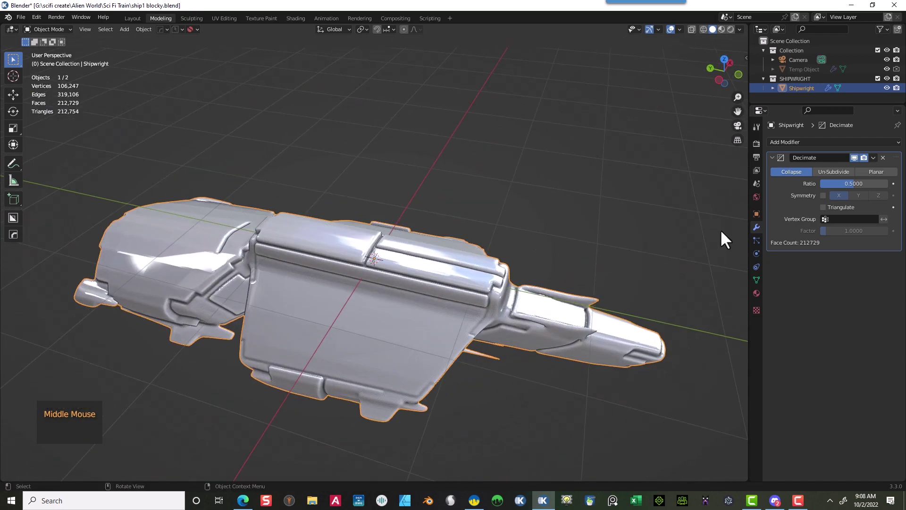
pyautogui.click(872, 157)
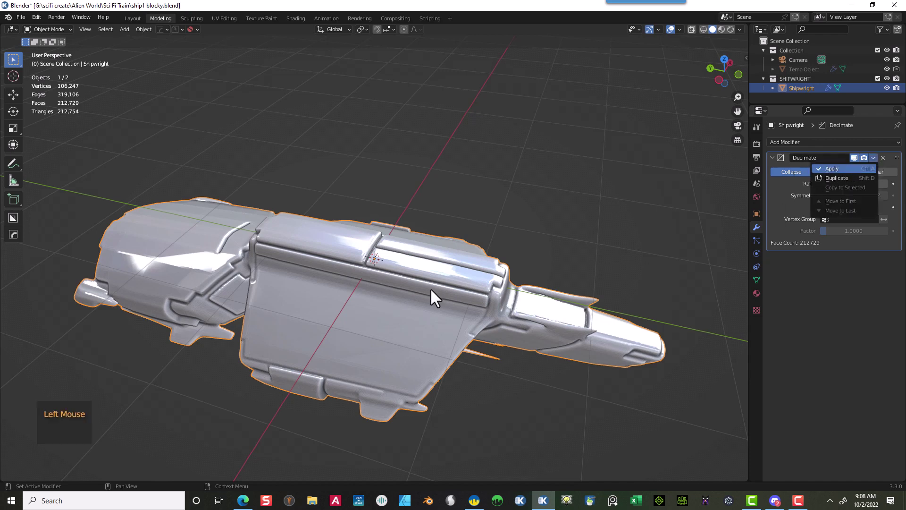
pyautogui.hotkey('ctrl', 'a')
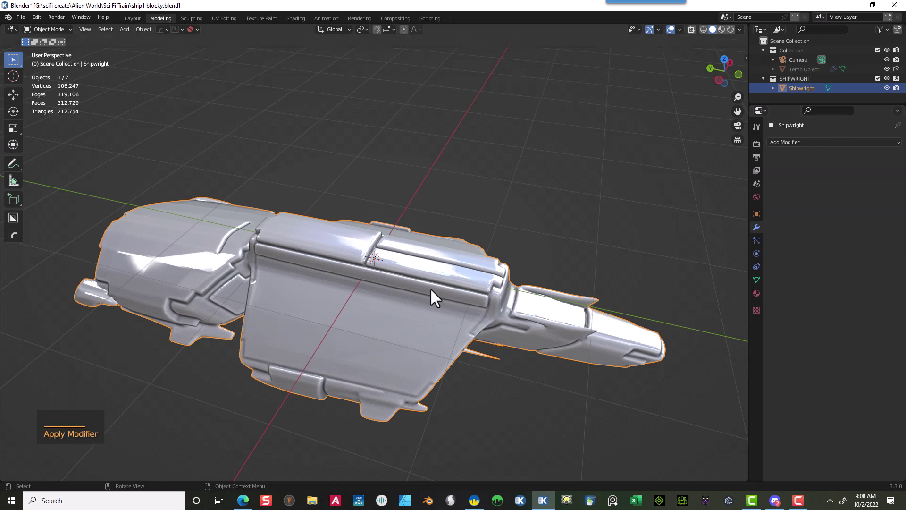
pyautogui.scroll(-2, 565, 252)
pyautogui.moveTo(565, 252); pyautogui.dragTo(524, 253, button='middle')
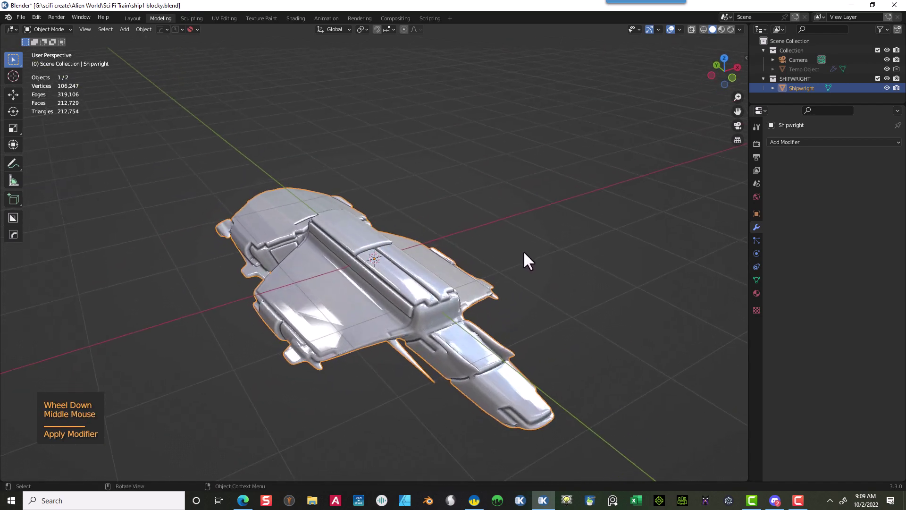
pyautogui.scroll(1, 392, 326)
pyautogui.scroll(-1, 413, 336)
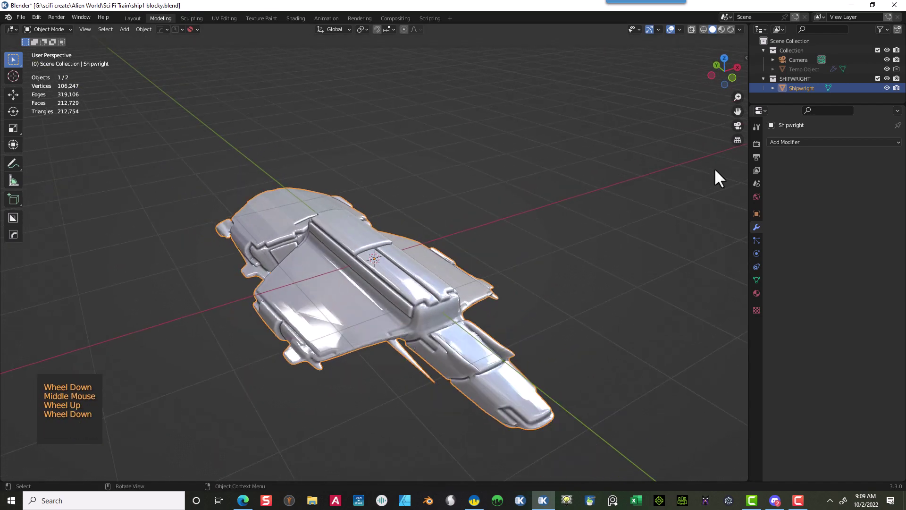
# Step: Export the selected ship as a Wavefront OBJ named ship1 blocky.obj in the Sci Fi Train folder
pyautogui.click(291, 218)
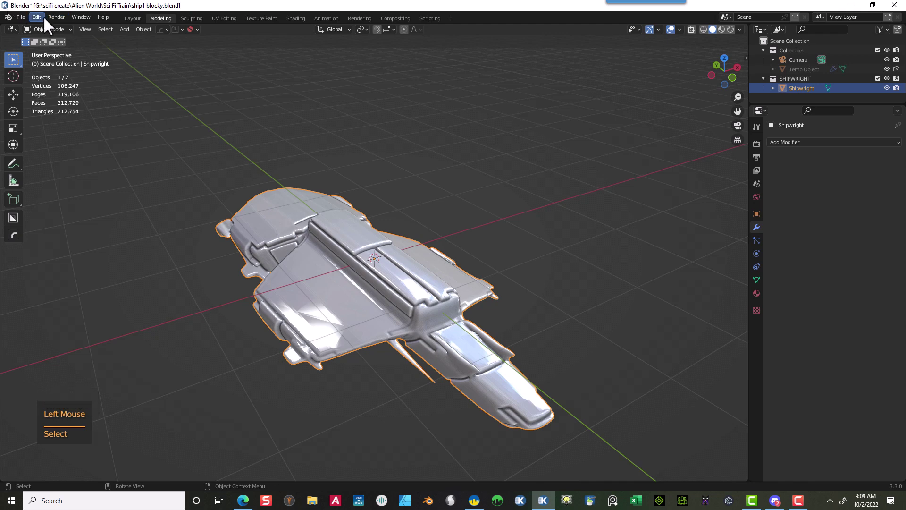
pyautogui.click(22, 15)
pyautogui.moveTo(55, 151)
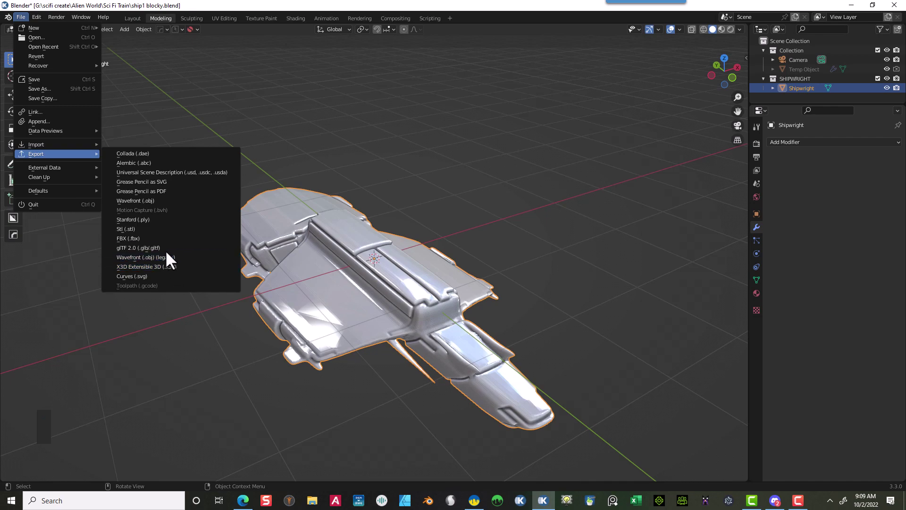
pyautogui.click(171, 203)
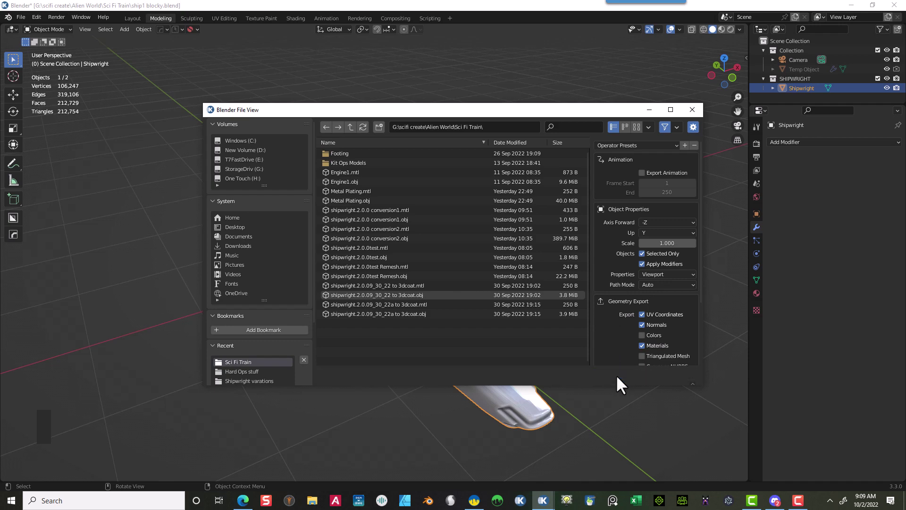
pyautogui.click(616, 375)
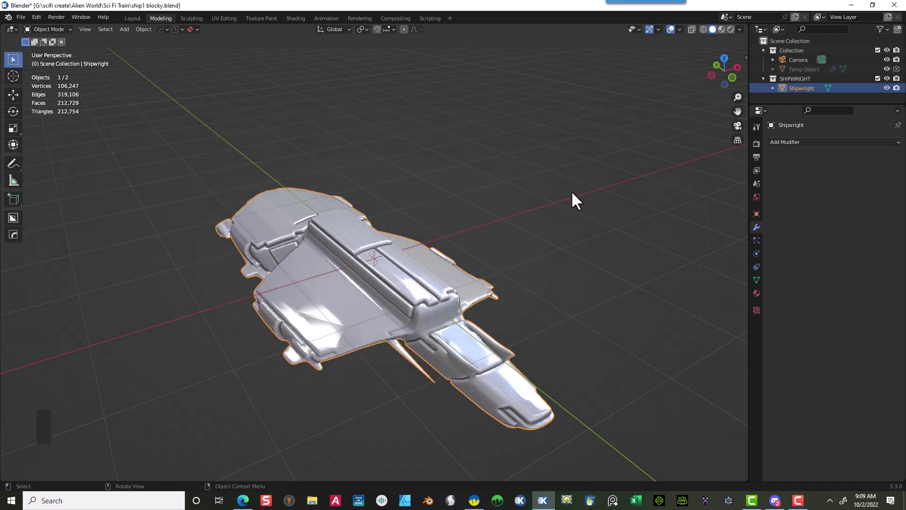
# Step: Switch to 3DCoat and start an empty Voxel Sculpting scene
pyautogui.click(853, 4)
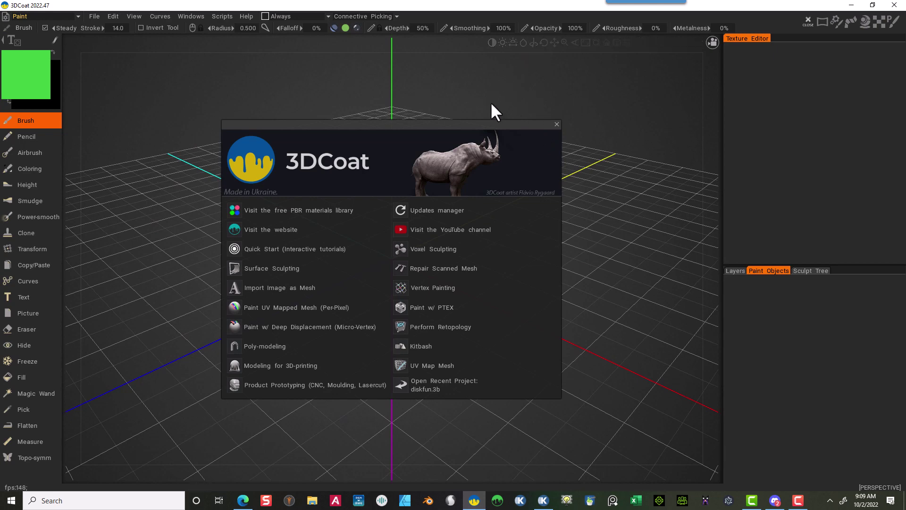
pyautogui.click(422, 250)
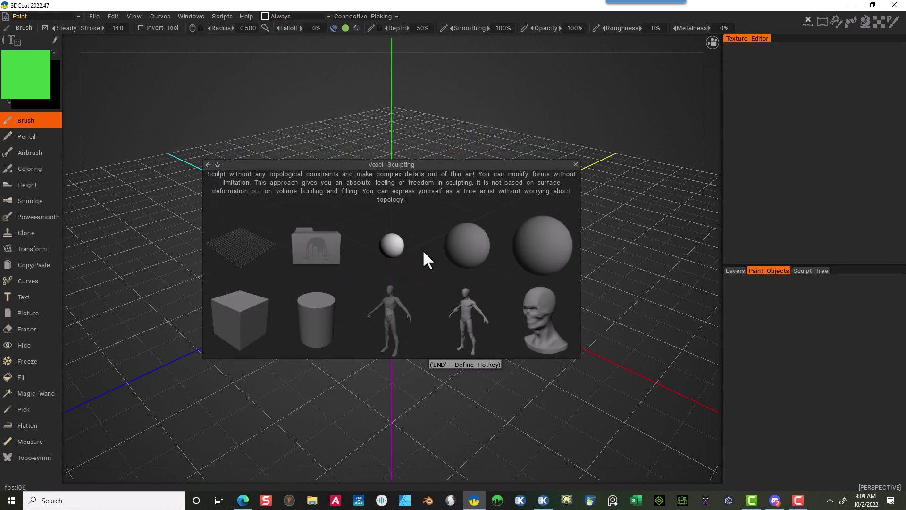
pyautogui.click(262, 261)
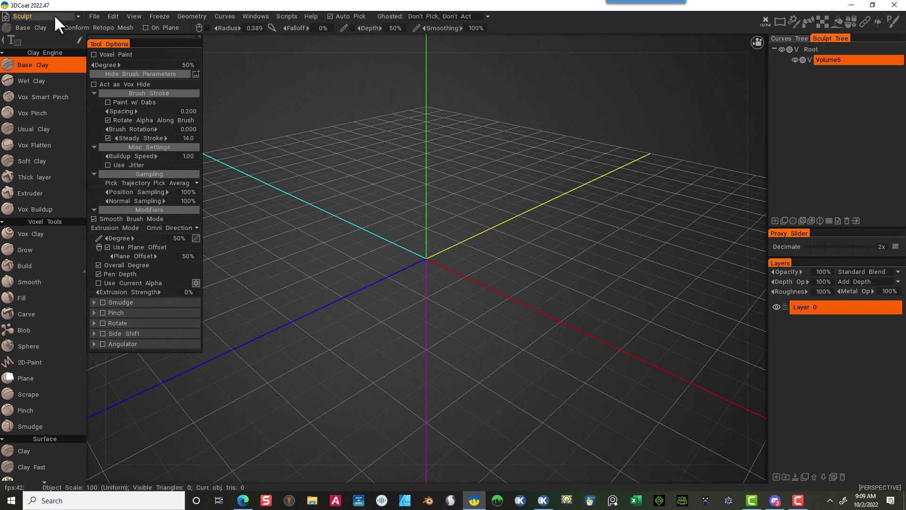
pyautogui.click(97, 13)
pyautogui.click(106, 31)
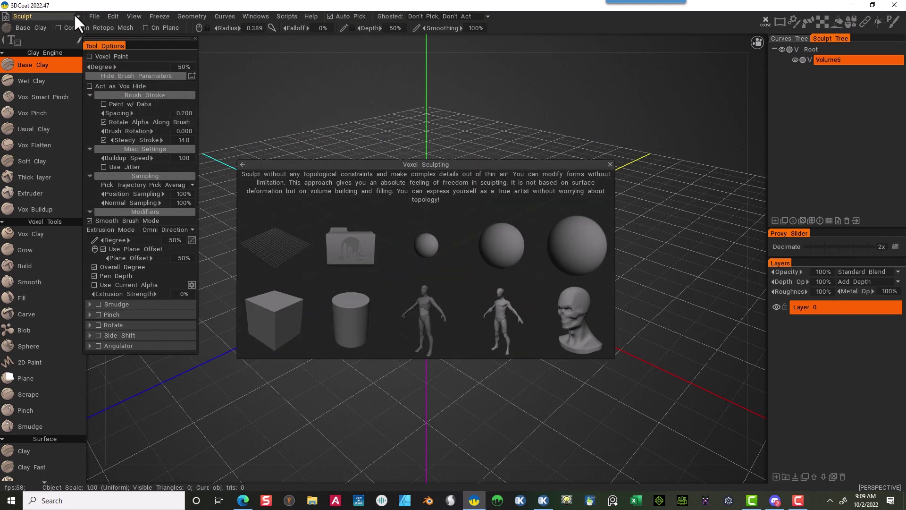
# Step: Import ship1 blocky.obj from the Sci Fi Train folder as a mesh for voxelization
pyautogui.click(94, 16)
pyautogui.moveTo(102, 127)
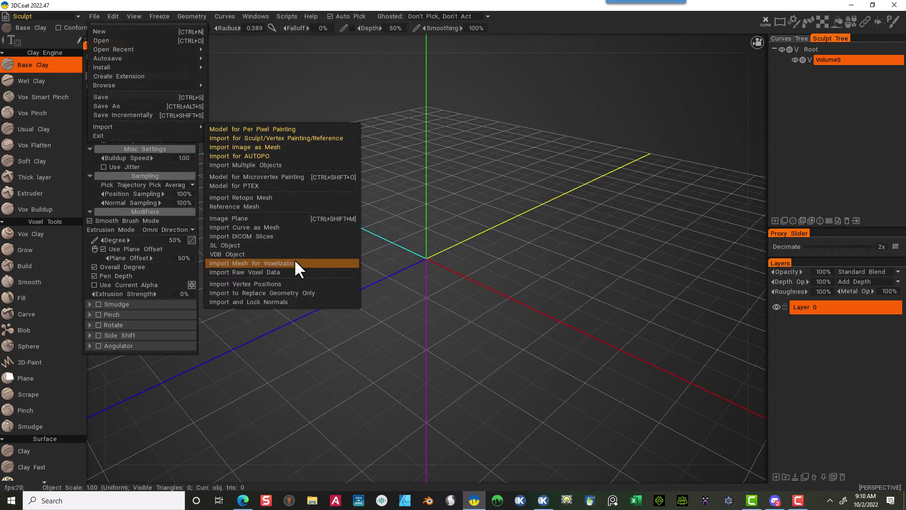
pyautogui.click(295, 263)
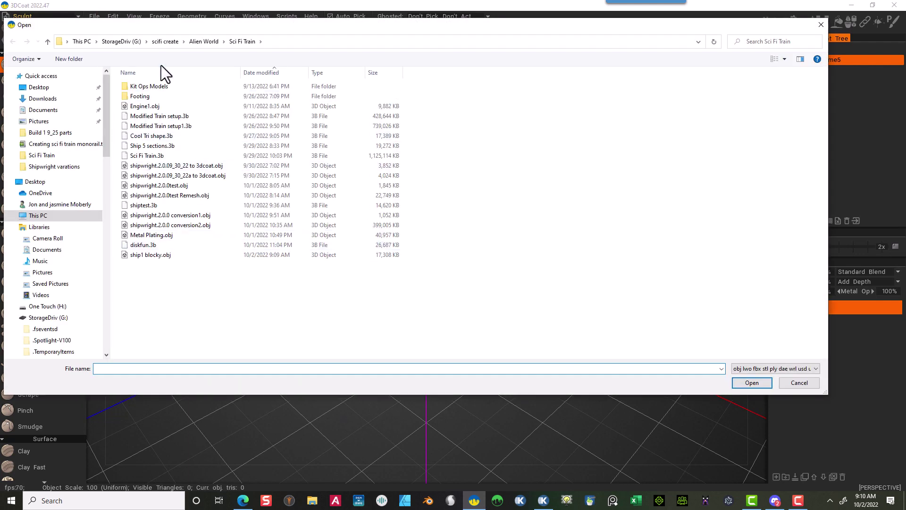
pyautogui.click(178, 254)
pyautogui.click(770, 383)
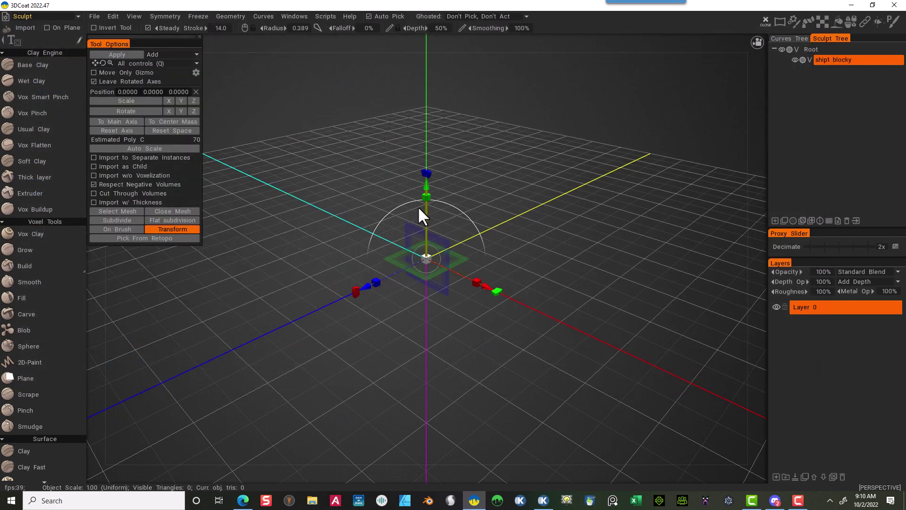
# Step: Auto scale the imported ship and increase its voxel resolution to 4x
pyautogui.click(180, 148)
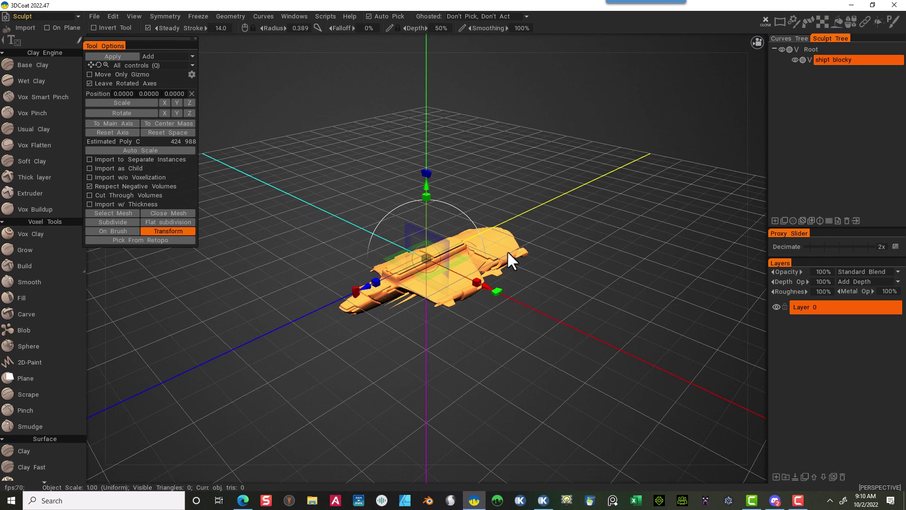
pyautogui.scroll(-10, 40, 406)
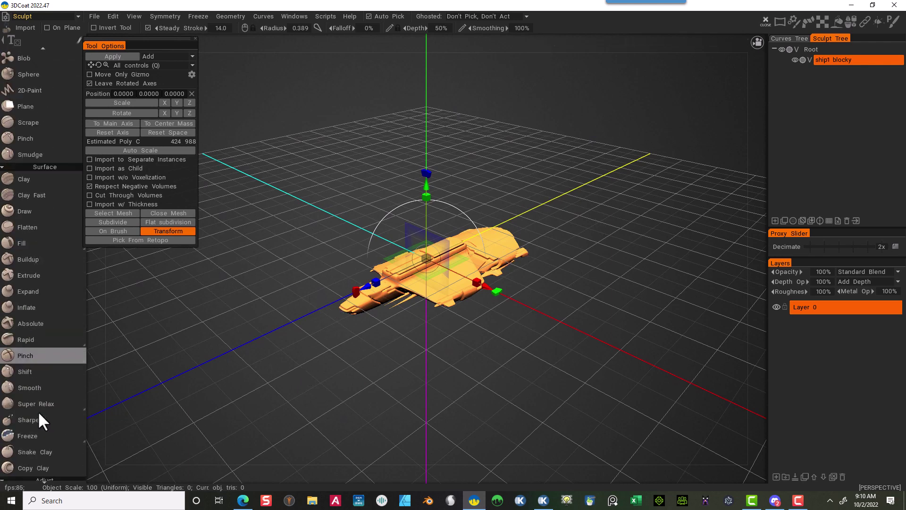
pyautogui.scroll(-10, 39, 426)
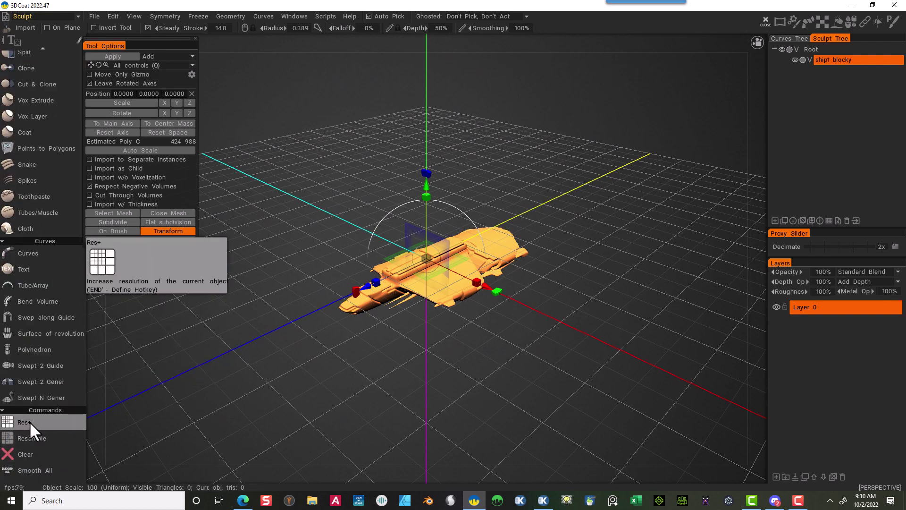
pyautogui.click(29, 421)
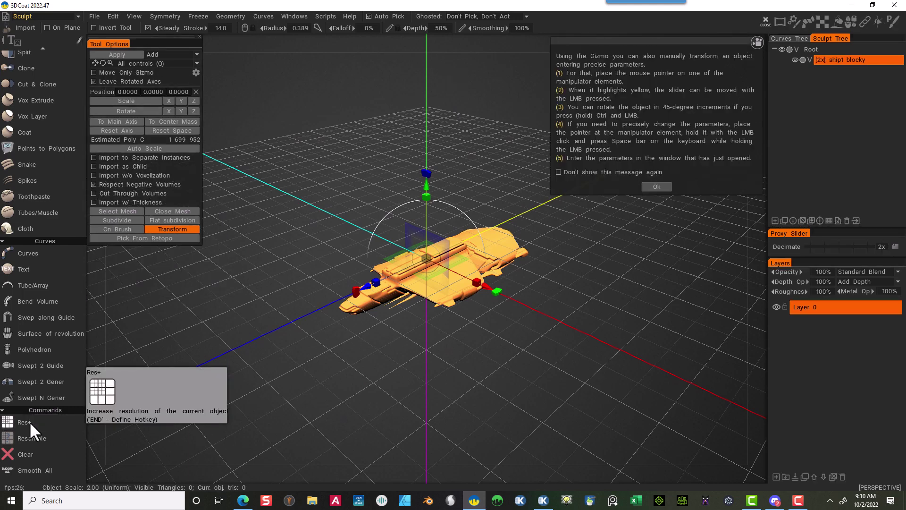
pyautogui.click(29, 421)
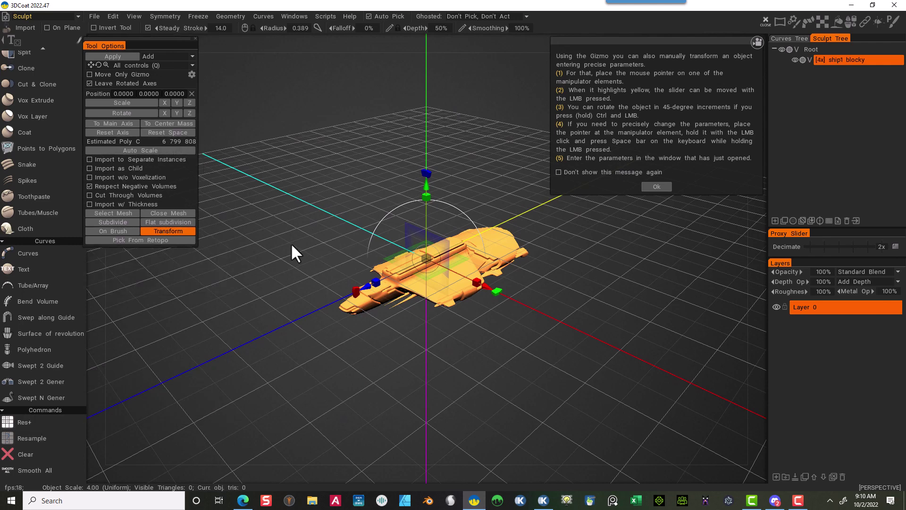
# Step: Apply the voxel import of the ship, keeping its initial scale and position for export
pyautogui.click(656, 186)
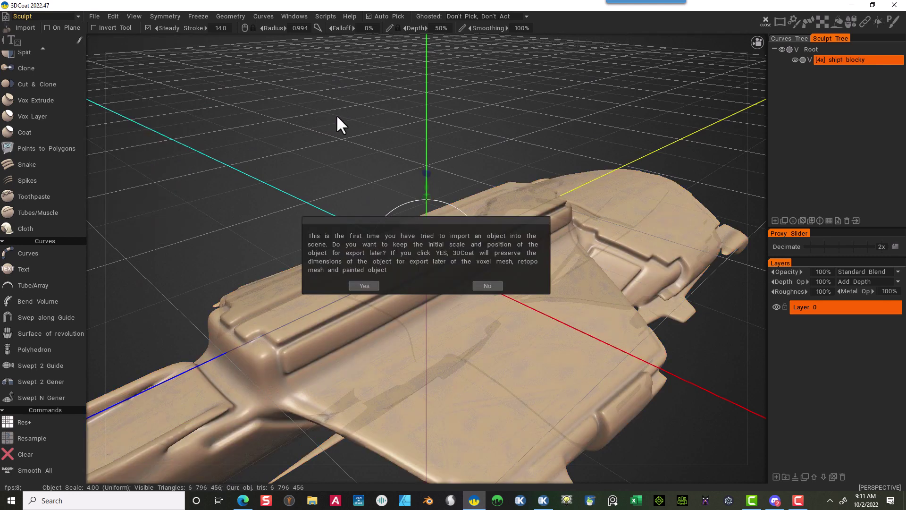
pyautogui.click(366, 285)
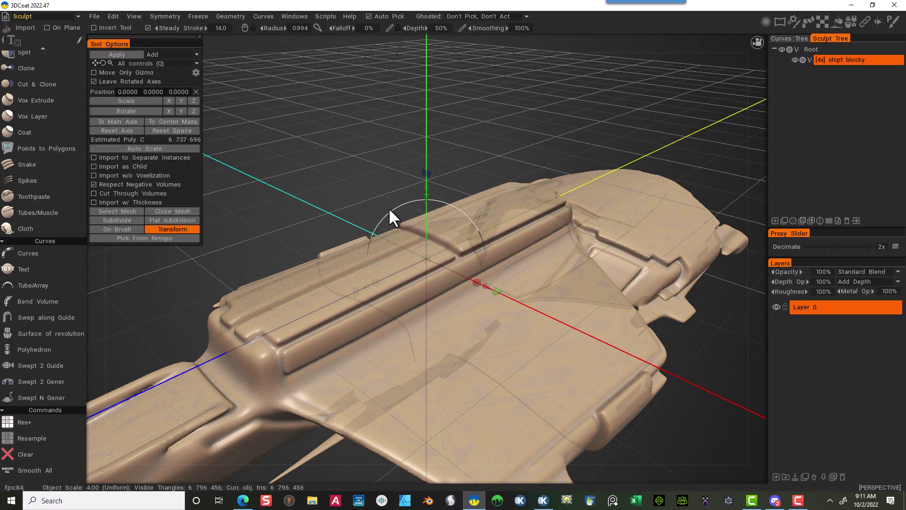
pyautogui.scroll(-5, 496, 97)
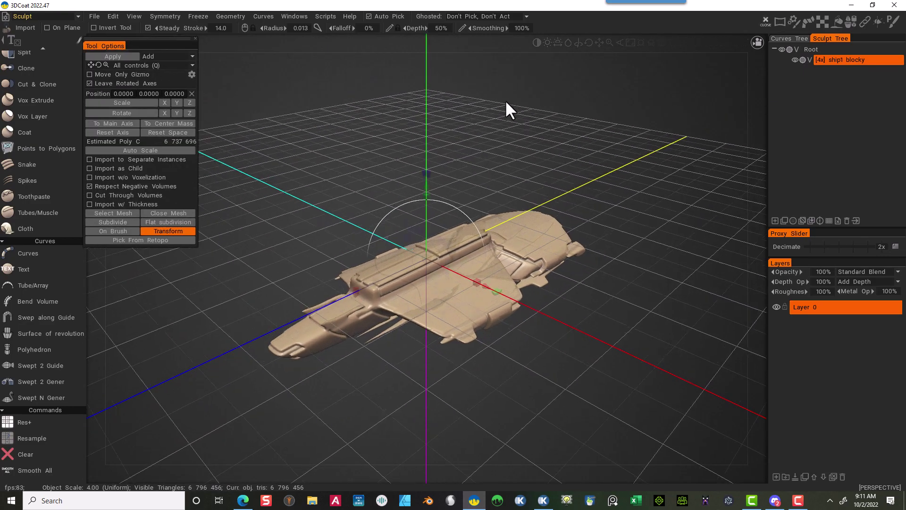
# Step: In the orthographic right view, raise the ship above the grid with the Transform tool to a Y position of about 1.58
pyautogui.moveTo(381, 420); pyautogui.dragTo(505, 378)
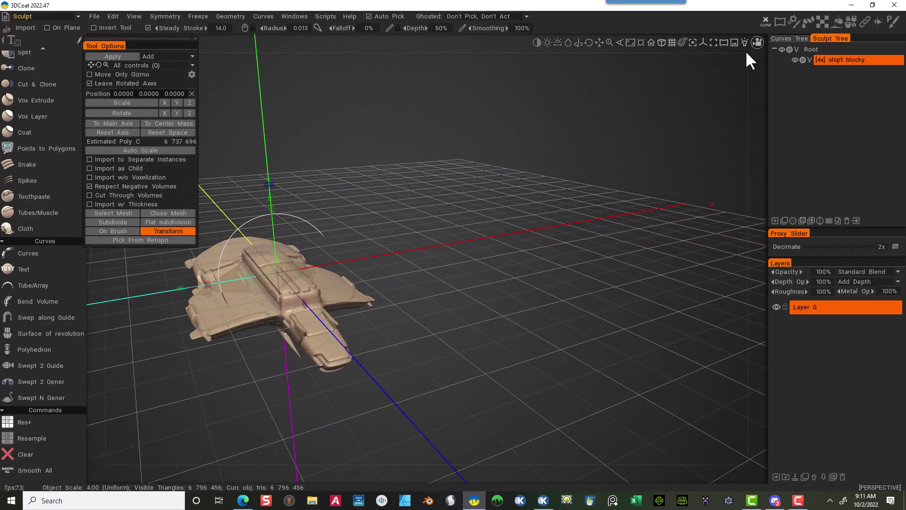
pyautogui.click(757, 42)
pyautogui.click(662, 126)
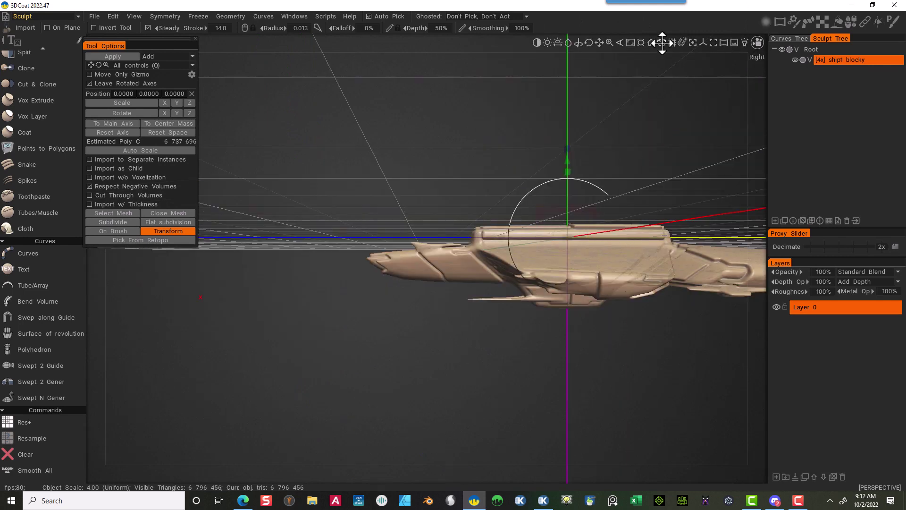
pyautogui.scroll(5, 38, 251)
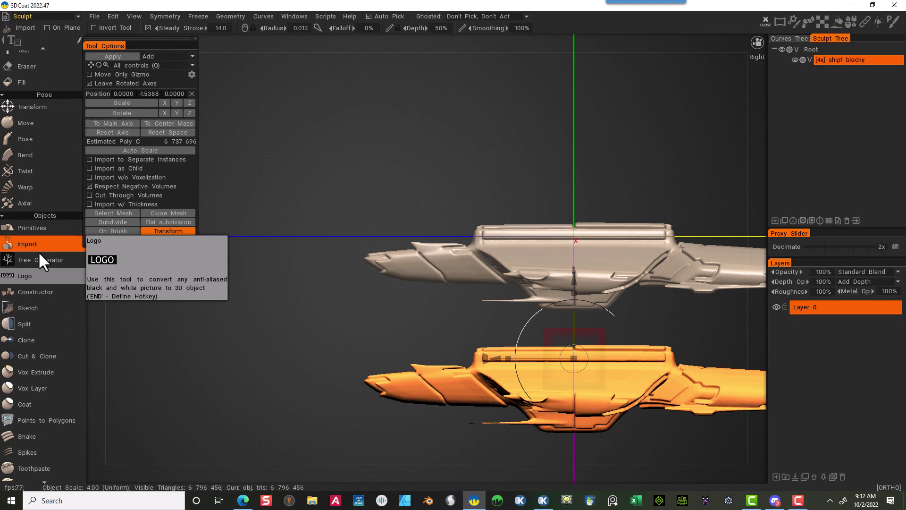
pyautogui.click(22, 107)
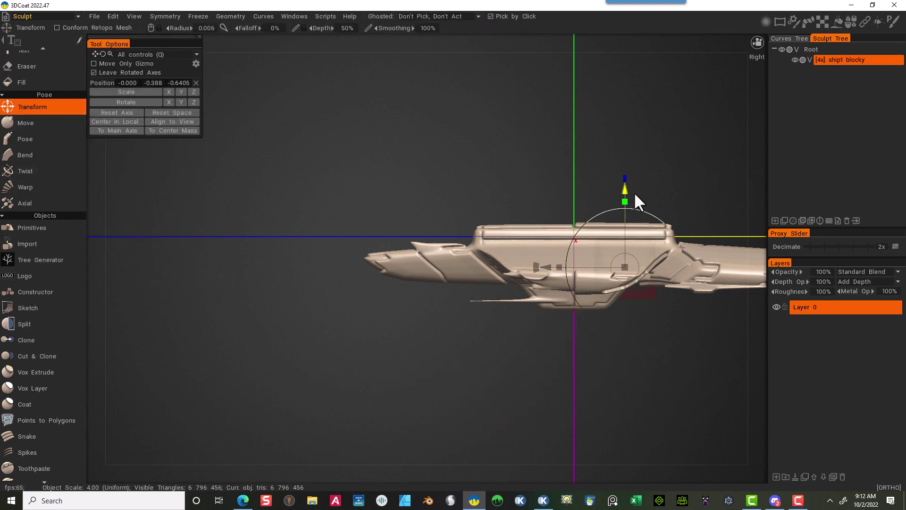
pyautogui.moveTo(625, 190); pyautogui.dragTo(615, 39)
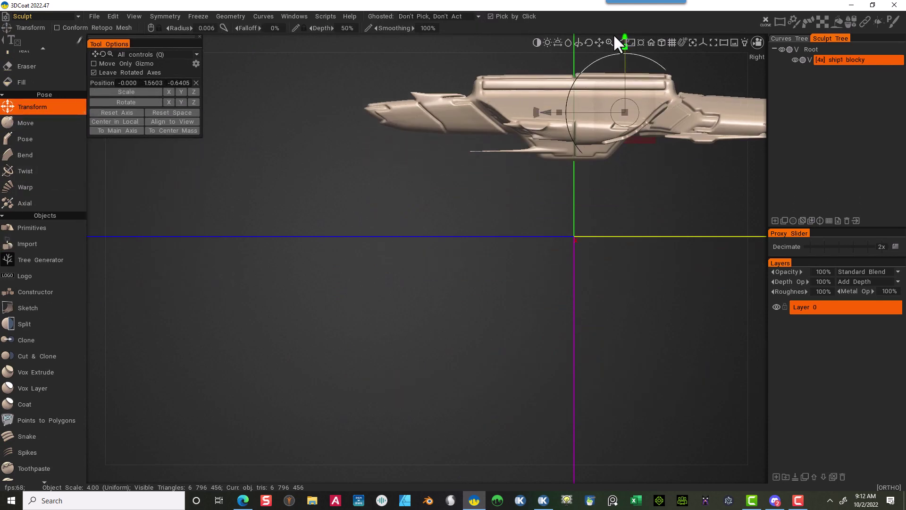
pyautogui.scroll(-2, 512, 313)
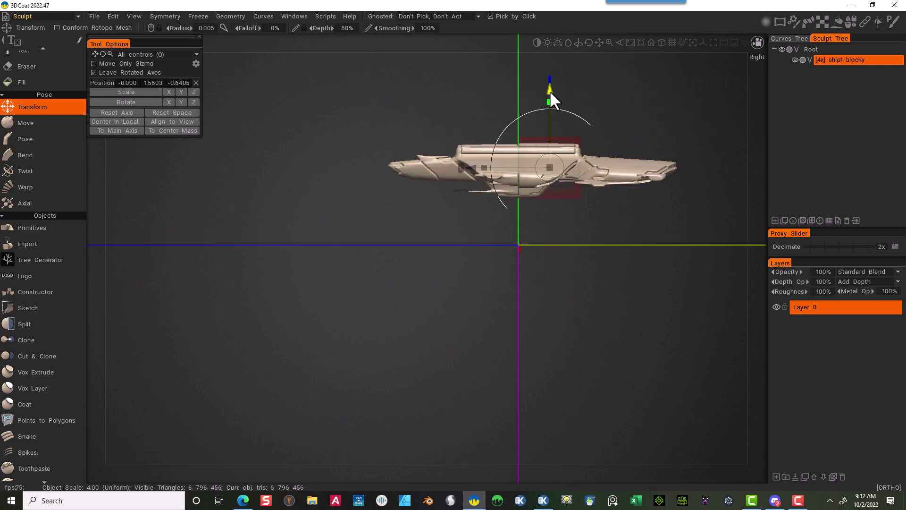
pyautogui.moveTo(550, 91)
pyautogui.mouseDown()
pyautogui.moveTo(548, 80)
pyautogui.moveTo(547, 90)
pyautogui.mouseUp()
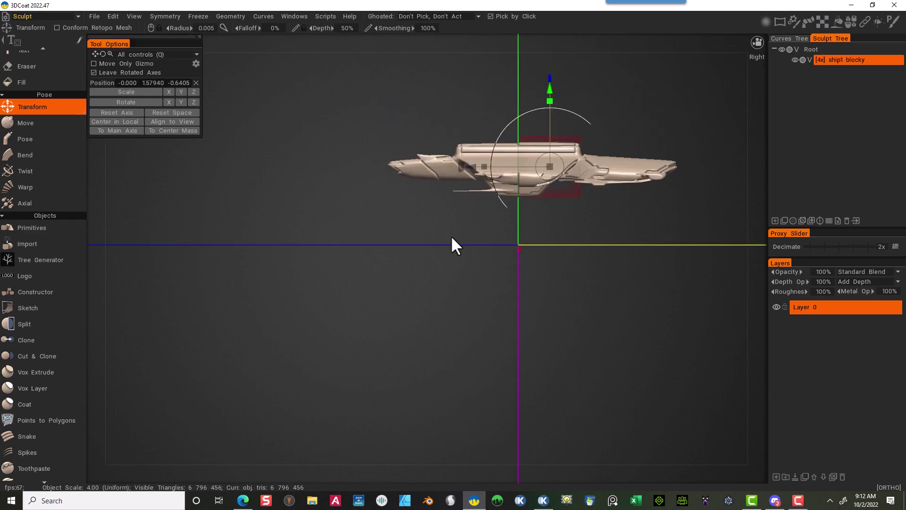
# Step: Examine the raised ship from above, from several angles and in the front view
pyautogui.moveTo(351, 290); pyautogui.dragTo(277, 318, button='middle')
pyautogui.keyDown('alt'); pyautogui.moveTo(278, 318); pyautogui.dragTo(545, 386); pyautogui.keyUp('alt')
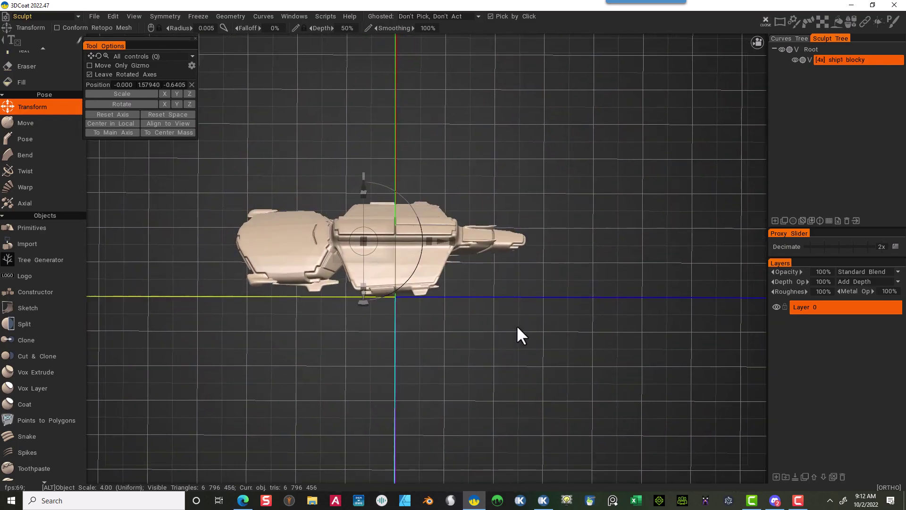
pyautogui.keyDown('alt'); pyautogui.moveTo(560, 318); pyautogui.dragTo(422, 248); pyautogui.keyUp('alt')
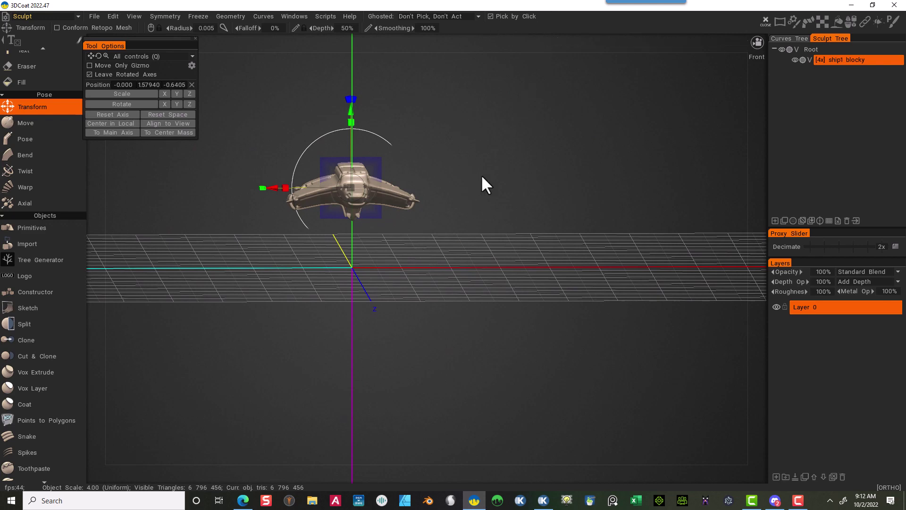
pyautogui.keyDown('alt'); pyautogui.moveTo(481, 174); pyautogui.dragTo(587, 250); pyautogui.keyUp('alt')
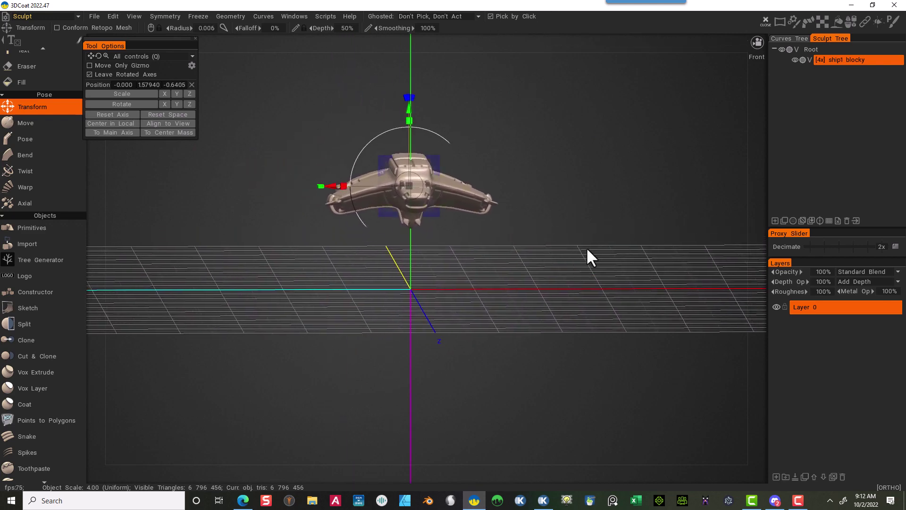
pyautogui.keyDown('alt'); pyautogui.moveTo(269, 254); pyautogui.dragTo(400, 255); pyautogui.keyUp('alt')
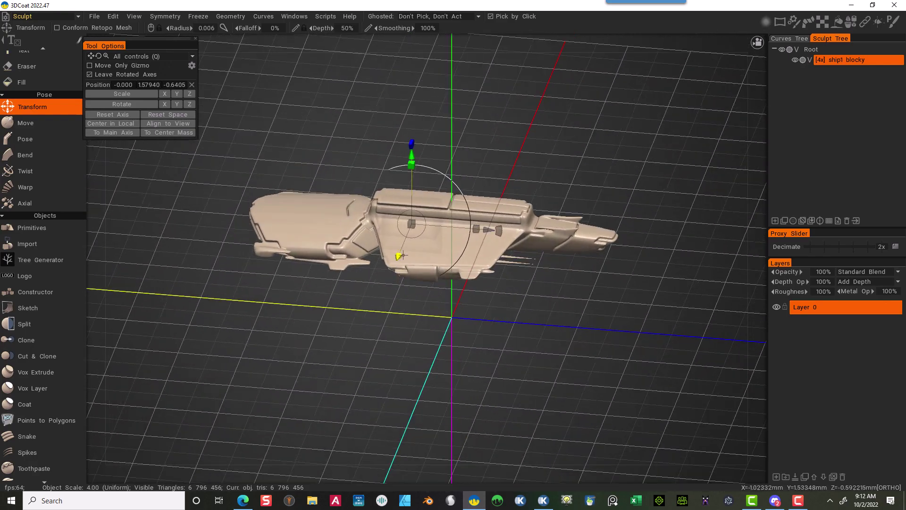
pyautogui.moveTo(745, 58)
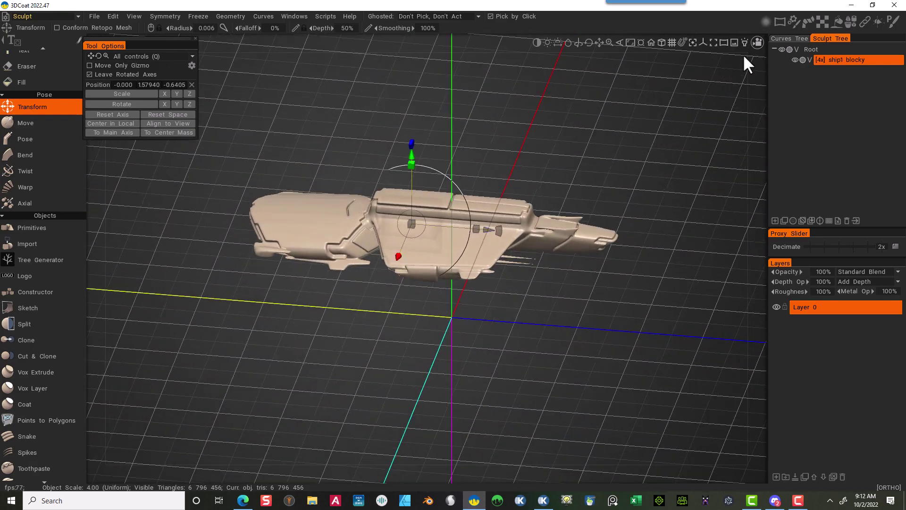
pyautogui.click(757, 41)
pyautogui.click(658, 99)
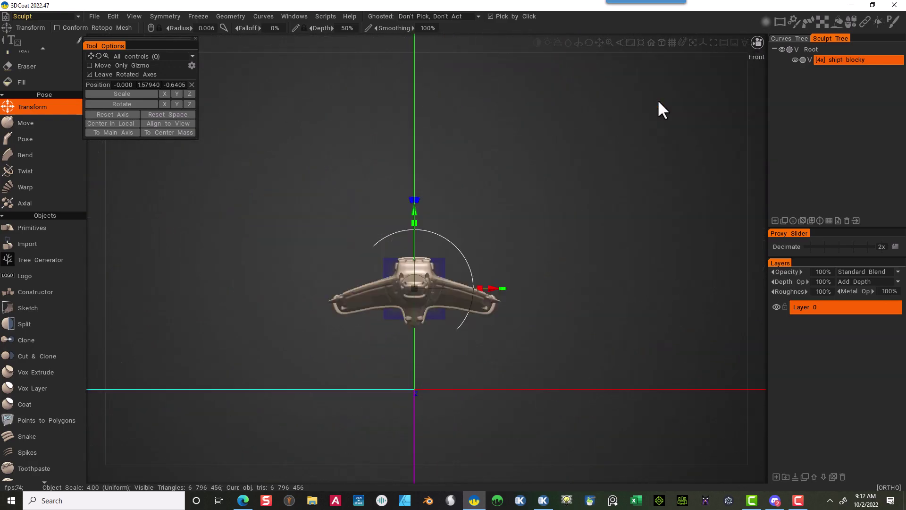
# Step: Rotate the ship slightly in the right view so its narrow end tilts downward
pyautogui.click(758, 42)
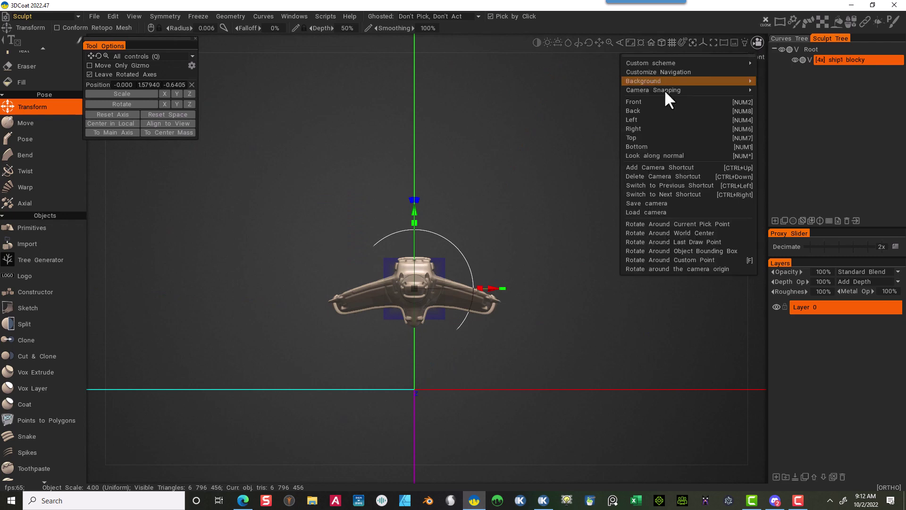
pyautogui.click(650, 129)
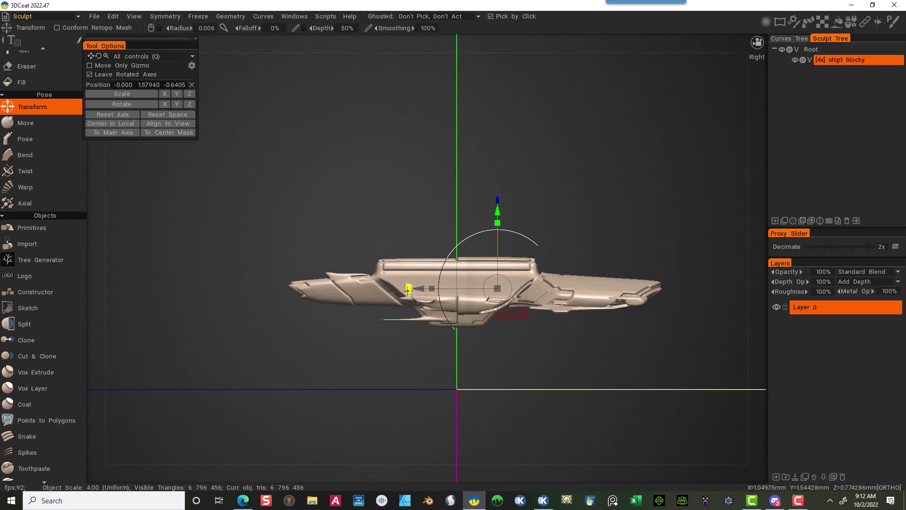
pyautogui.moveTo(408, 288); pyautogui.dragTo(404, 308)
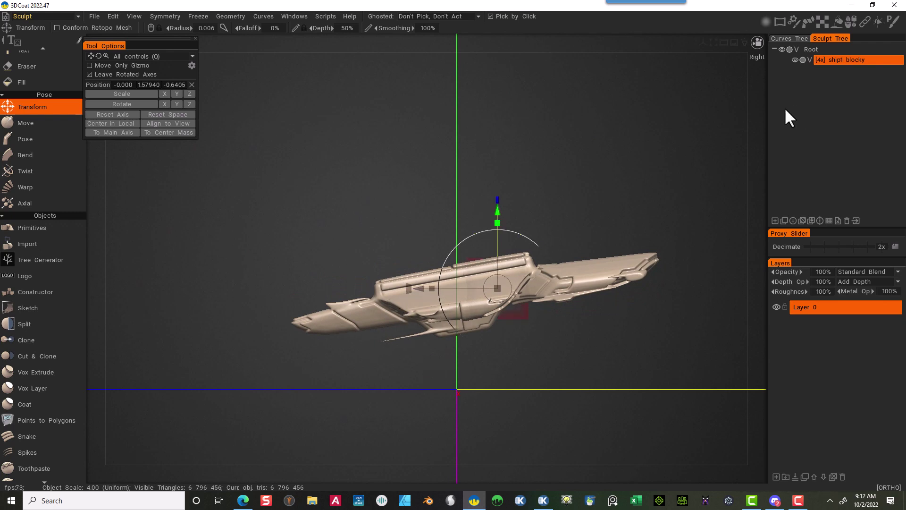
# Step: Raise the ship to a Y position of about 1.69 and move it along Z to about 0.003
pyautogui.moveTo(495, 211); pyautogui.dragTo(493, 204)
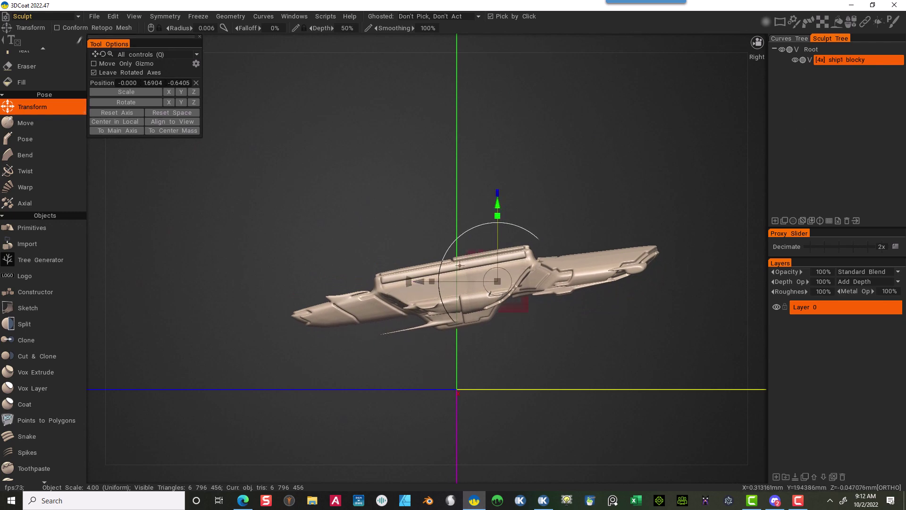
pyautogui.moveTo(415, 281); pyautogui.dragTo(378, 281)
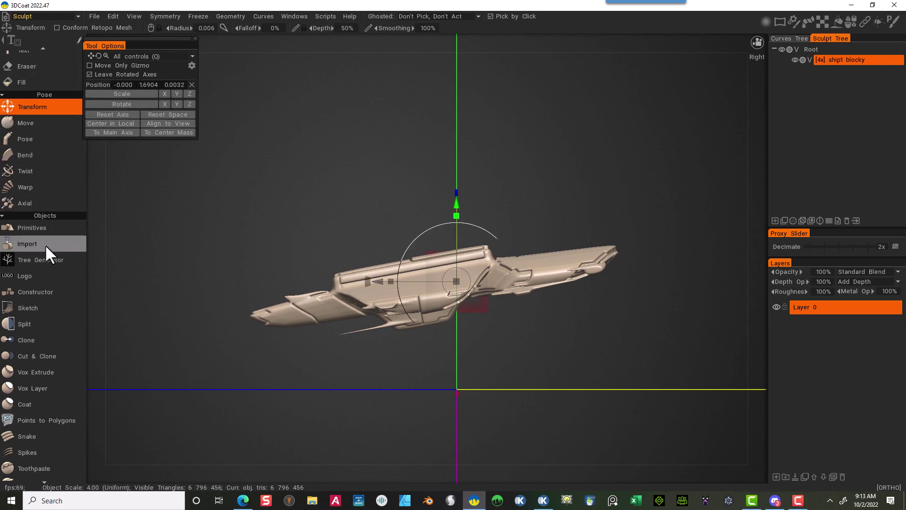
# Step: Cut off the thin end of the long spike under the ship with Cut Off and a four-sided outline
pyautogui.scroll(-5, 37, 302)
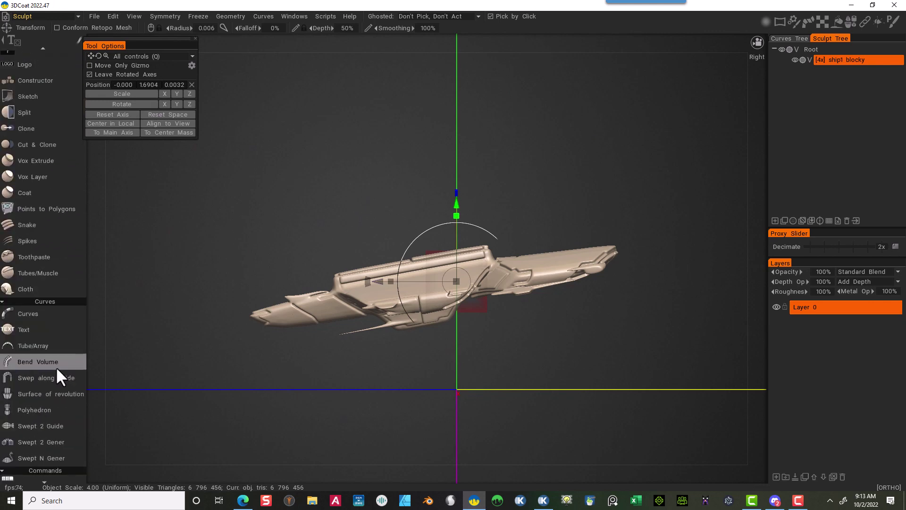
pyautogui.scroll(10, 56, 366)
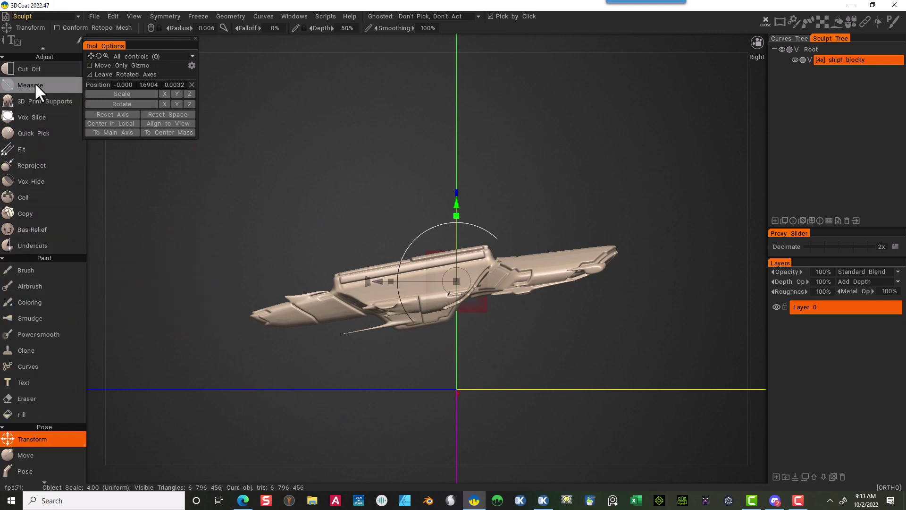
pyautogui.click(38, 70)
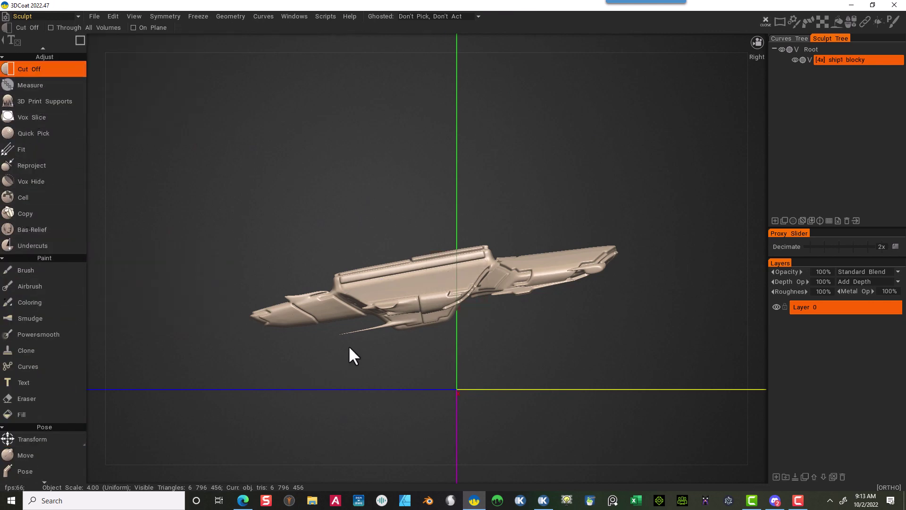
pyautogui.scroll(5, 374, 371)
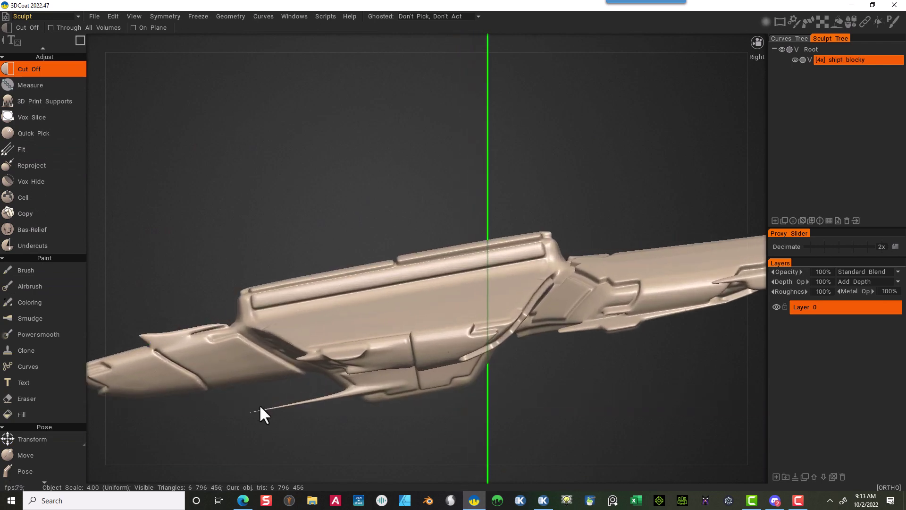
pyautogui.click(231, 398)
pyautogui.click(312, 385)
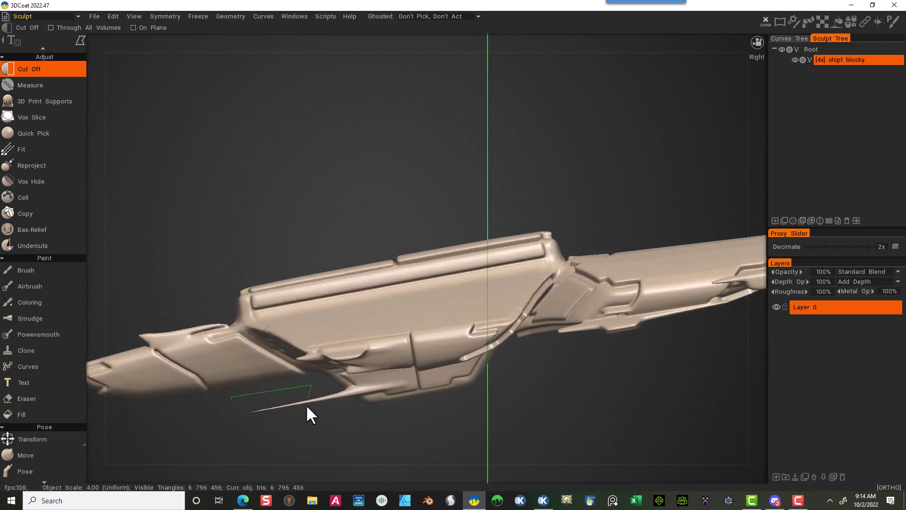
pyautogui.click(313, 432)
pyautogui.click(211, 444)
pyautogui.click(232, 400)
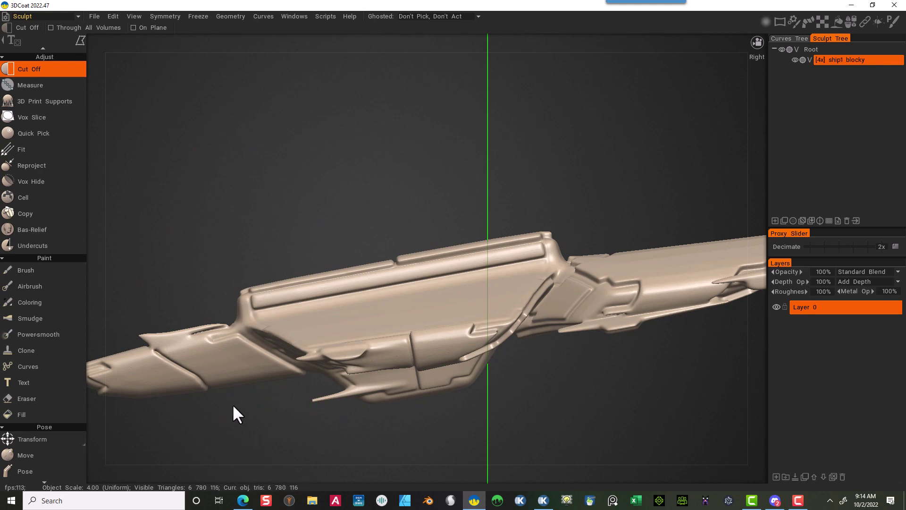
# Step: Shorten the remaining underside spike further with another four-sided cut near its base
pyautogui.click(278, 396)
pyautogui.click(324, 386)
pyautogui.click(354, 421)
pyautogui.click(299, 437)
pyautogui.click(277, 397)
# Step: Cut off the sharp front tip of the small fin on top of the nose section
pyautogui.click(125, 333)
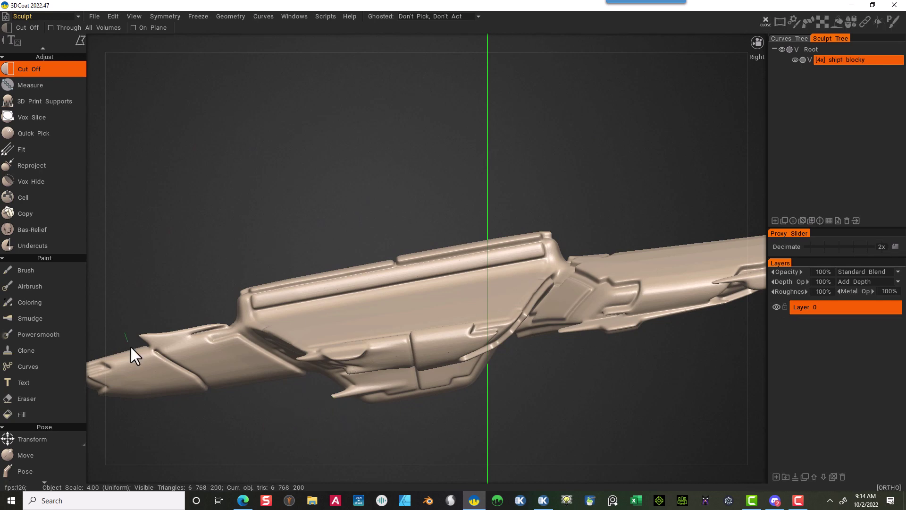
pyautogui.click(177, 317)
pyautogui.click(140, 305)
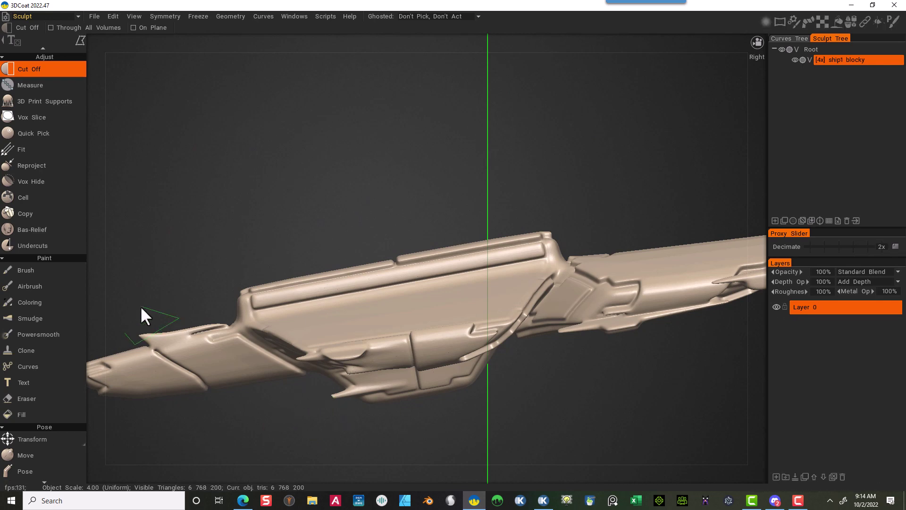
pyautogui.click(123, 331)
# Step: In the right view, hide a four-sided window area in the side of the nose section with Vox Hide
pyautogui.scroll(-3, 259, 176)
pyautogui.keyDown('alt'); pyautogui.moveTo(259, 176); pyautogui.dragTo(364, 233); pyautogui.keyUp('alt')
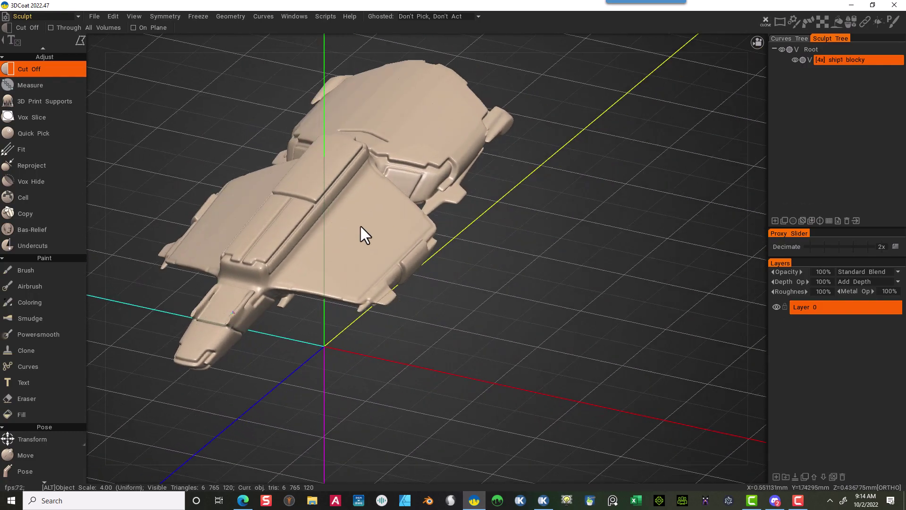
pyautogui.scroll(5, 470, 243)
pyautogui.keyDown('alt'); pyautogui.moveTo(467, 235); pyautogui.dragTo(540, 186); pyautogui.keyUp('alt')
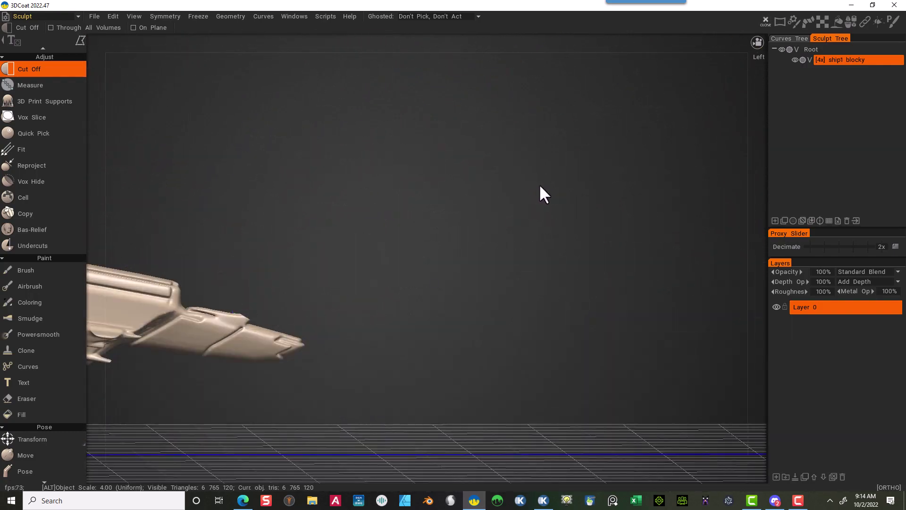
pyautogui.click(759, 42)
pyautogui.click(663, 110)
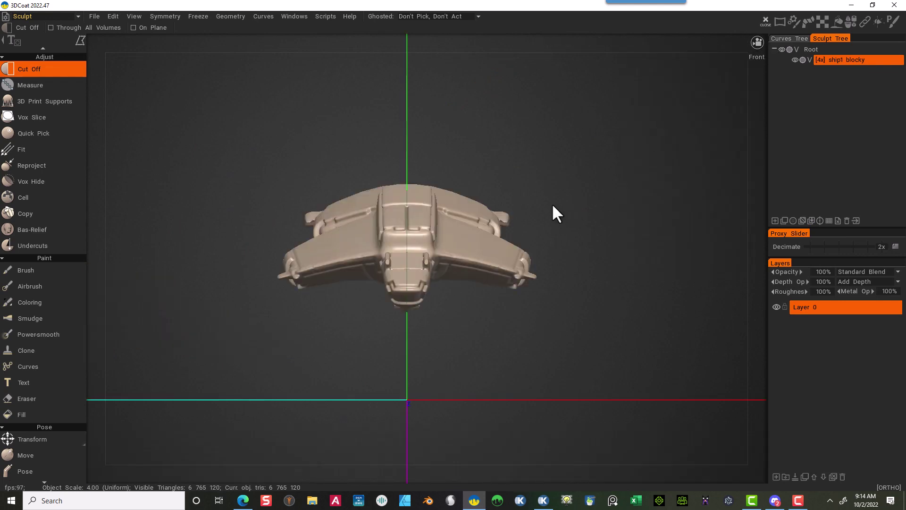
pyautogui.press('KP_6')
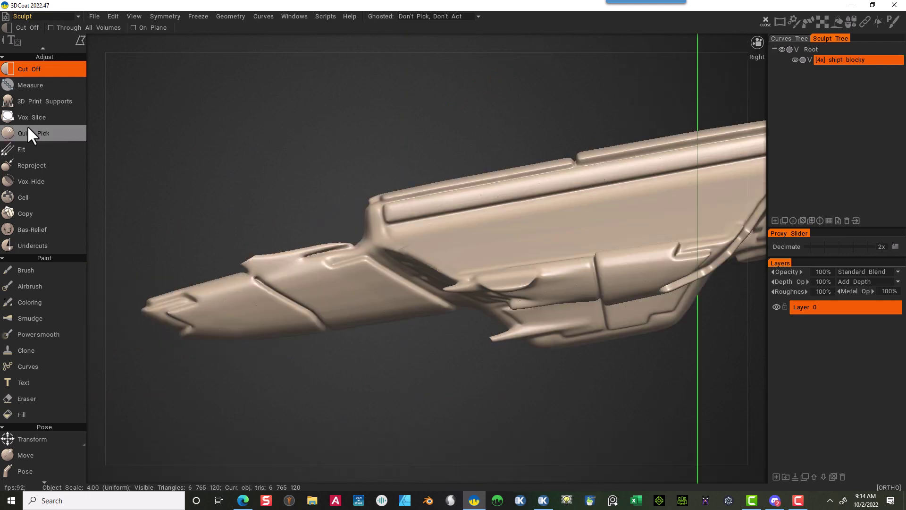
pyautogui.click(41, 181)
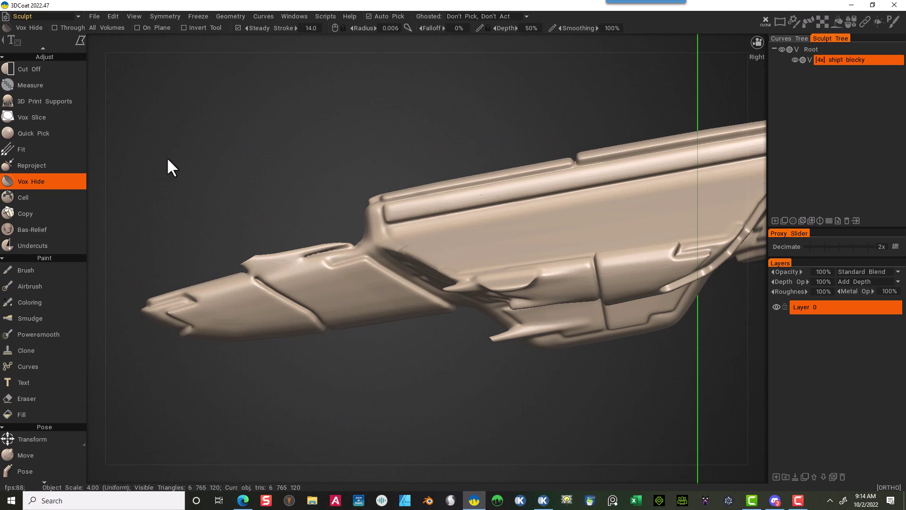
pyautogui.click(363, 272)
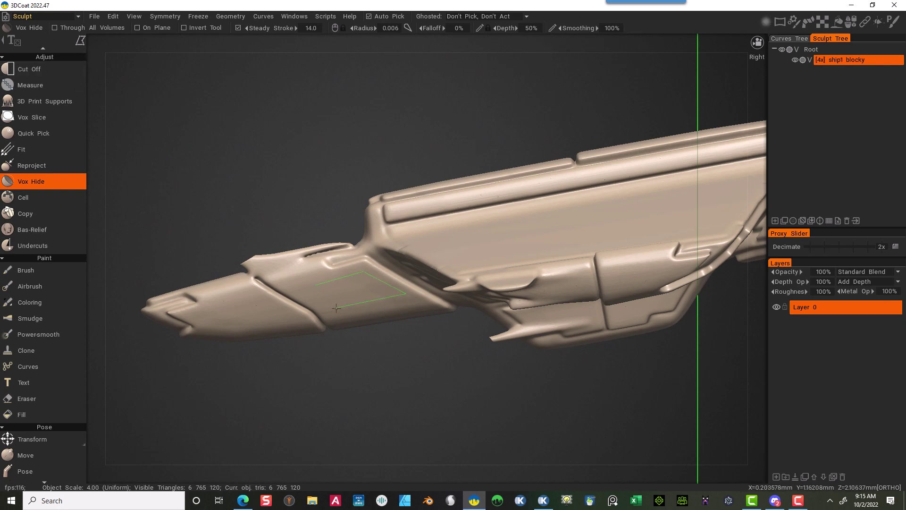
pyautogui.click(404, 293)
pyautogui.doubleClick(330, 301)
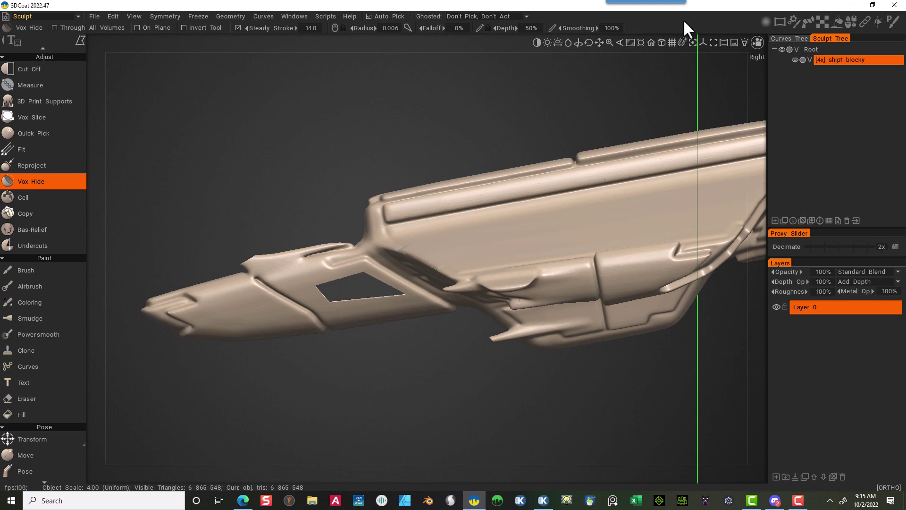
# Step: In the front view, unhide the central core of the nose opening with Vox Hide, using a narrow rectangular selection
pyautogui.click(757, 43)
pyautogui.click(662, 102)
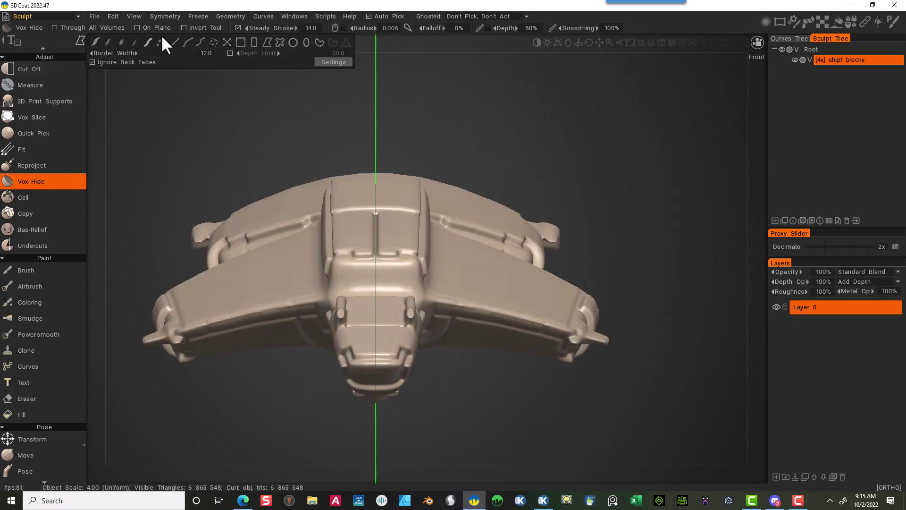
pyautogui.click(81, 40)
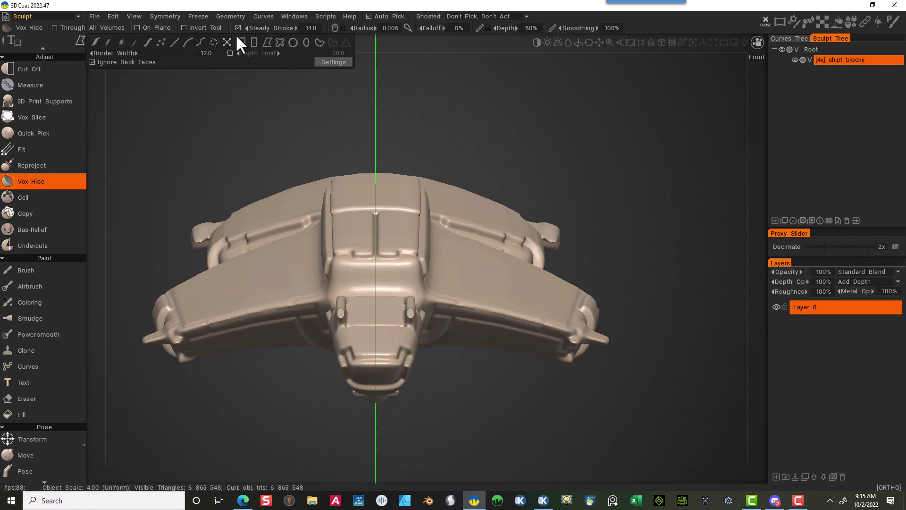
pyautogui.click(253, 42)
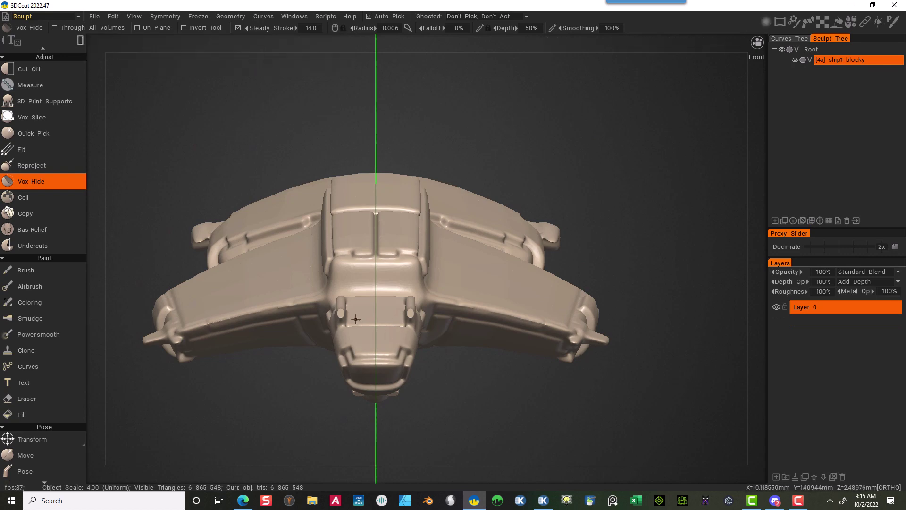
pyautogui.keyDown('ctrl'); pyautogui.moveTo(358, 318); pyautogui.dragTo(393, 429); pyautogui.keyUp('ctrl')
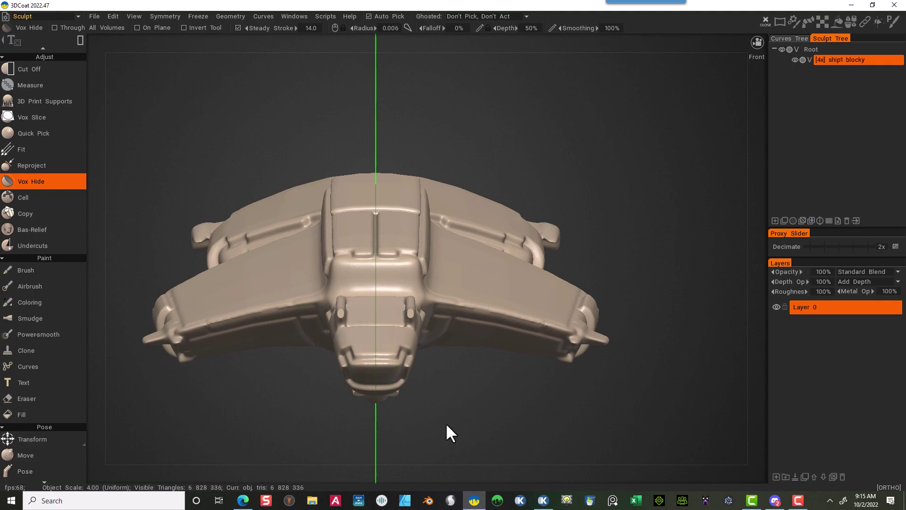
pyautogui.moveTo(508, 404); pyautogui.dragTo(574, 366, button='middle')
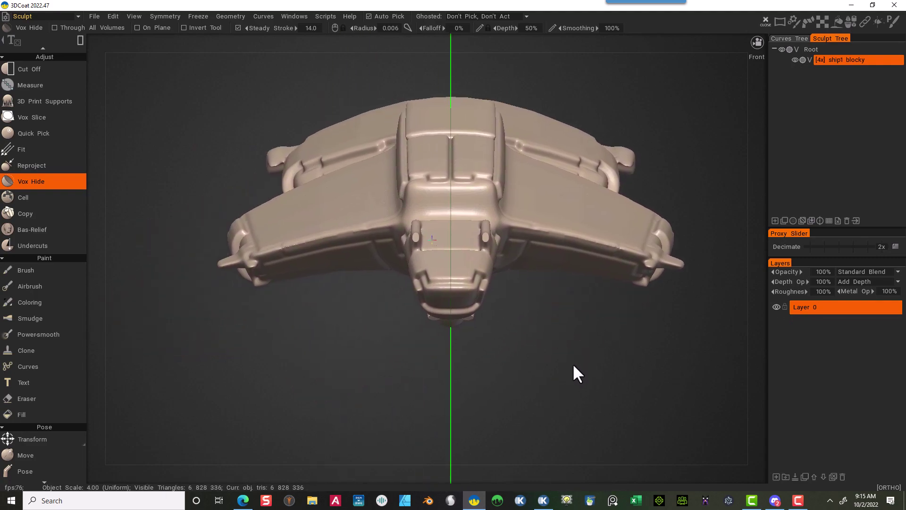
pyautogui.keyDown('alt'); pyautogui.moveTo(574, 367); pyautogui.dragTo(600, 372); pyautogui.keyUp('alt')
# Step: In the front view, apply Vox Hide with a rectangle wider than the nose over its lower part, and check it at an angle
pyautogui.moveTo(722, 50)
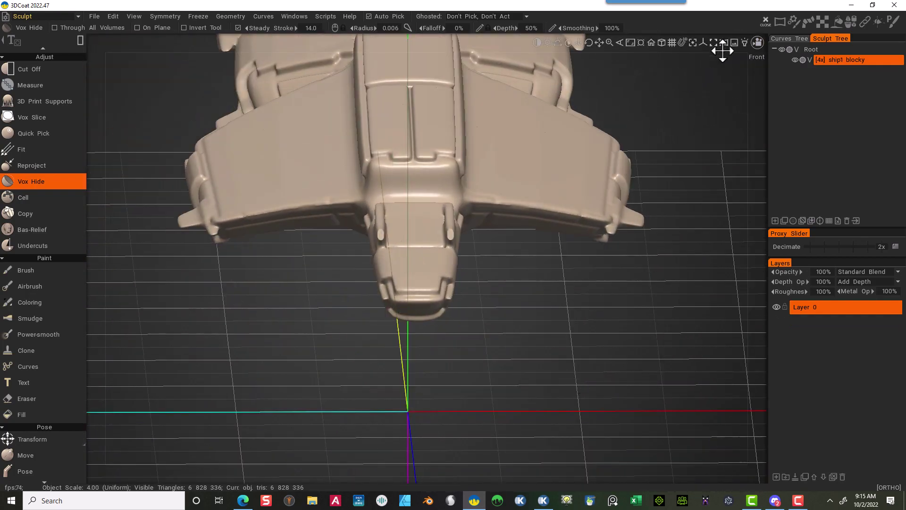
pyautogui.click(757, 43)
pyautogui.click(638, 102)
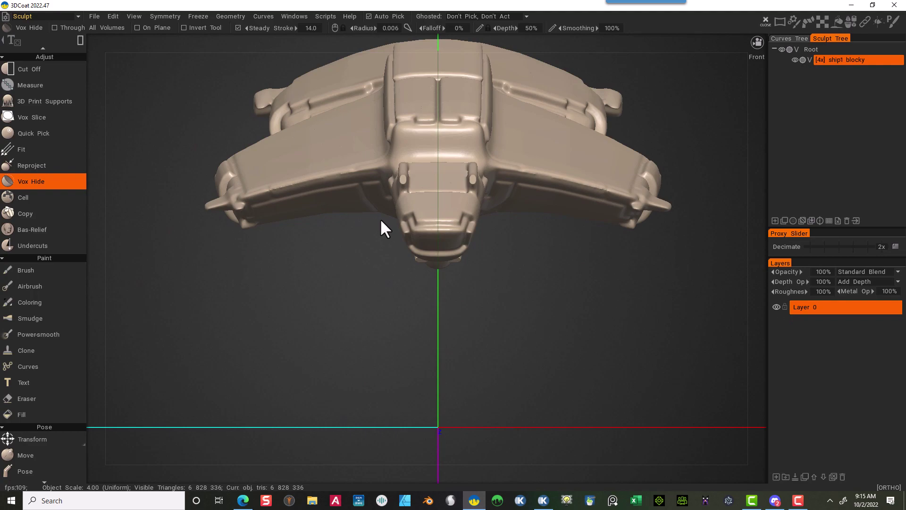
pyautogui.moveTo(380, 218); pyautogui.dragTo(502, 335)
pyautogui.moveTo(558, 336); pyautogui.dragTo(538, 332, button='middle')
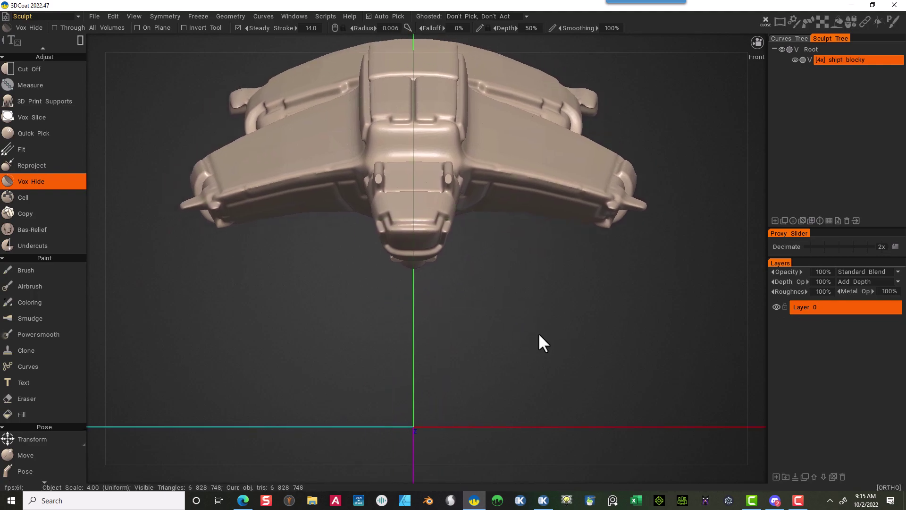
pyautogui.keyDown('alt'); pyautogui.moveTo(539, 335); pyautogui.dragTo(590, 326); pyautogui.keyUp('alt')
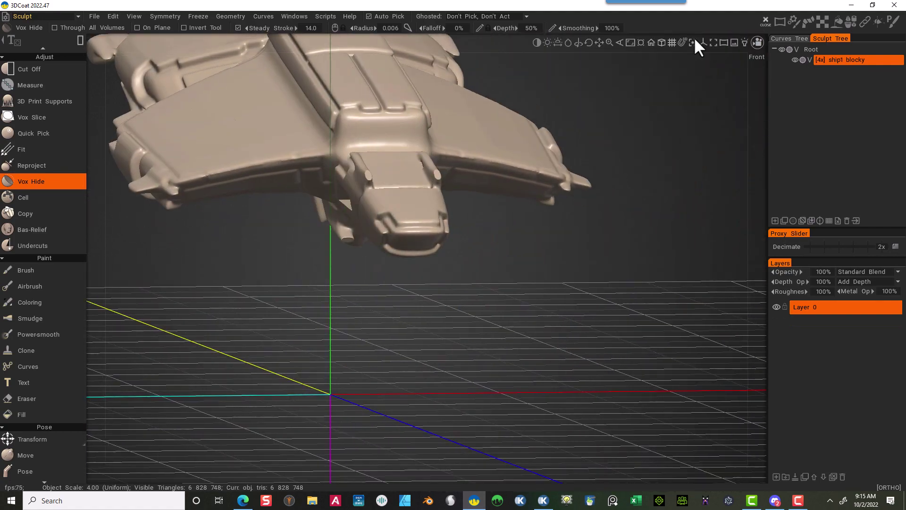
# Step: Unhide more of the nose interior in the front view with a rectangle spanning nearly the nose's width, and inspect the side windows
pyautogui.click(757, 42)
pyautogui.click(656, 101)
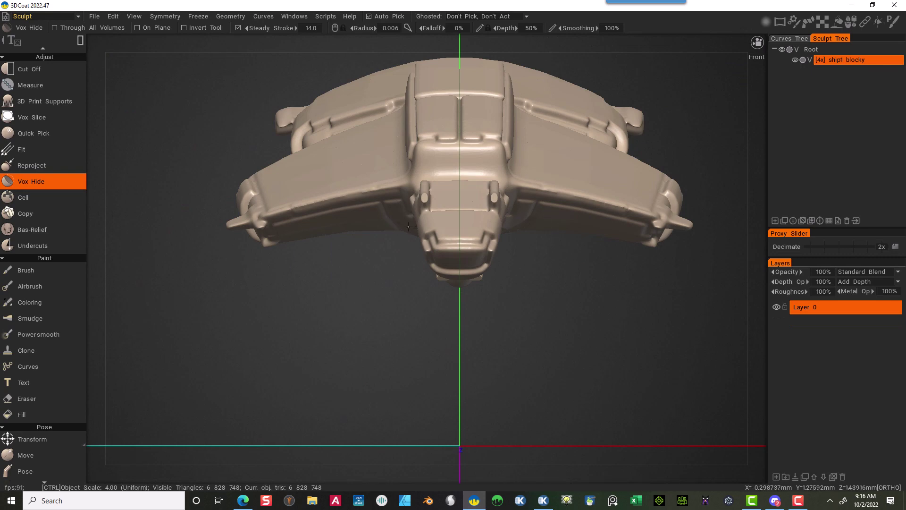
pyautogui.moveTo(423, 223); pyautogui.dragTo(496, 267)
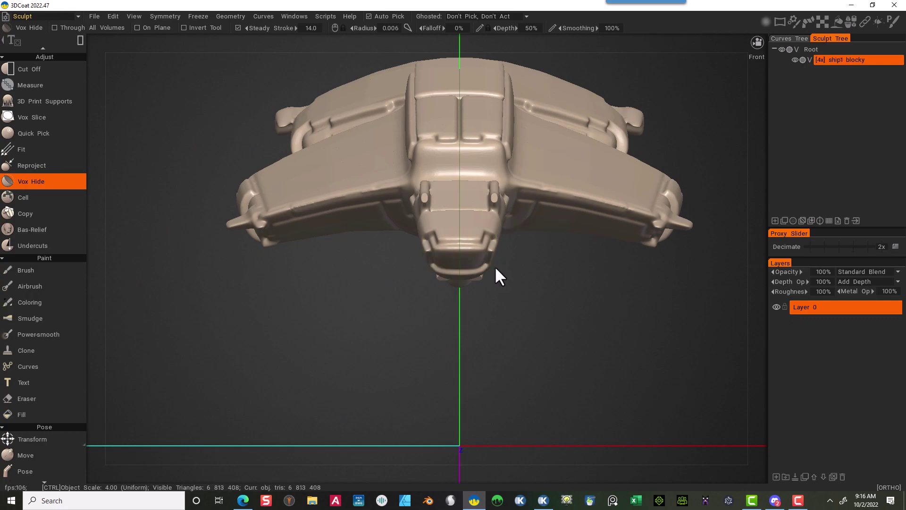
pyautogui.moveTo(541, 294); pyautogui.dragTo(493, 289, button='middle')
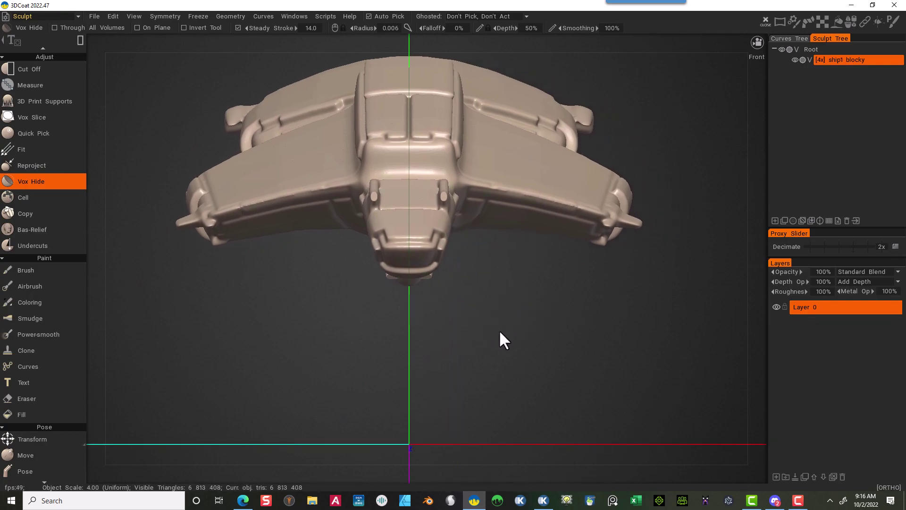
pyautogui.keyDown('alt'); pyautogui.moveTo(500, 332); pyautogui.dragTo(536, 337); pyautogui.keyUp('alt')
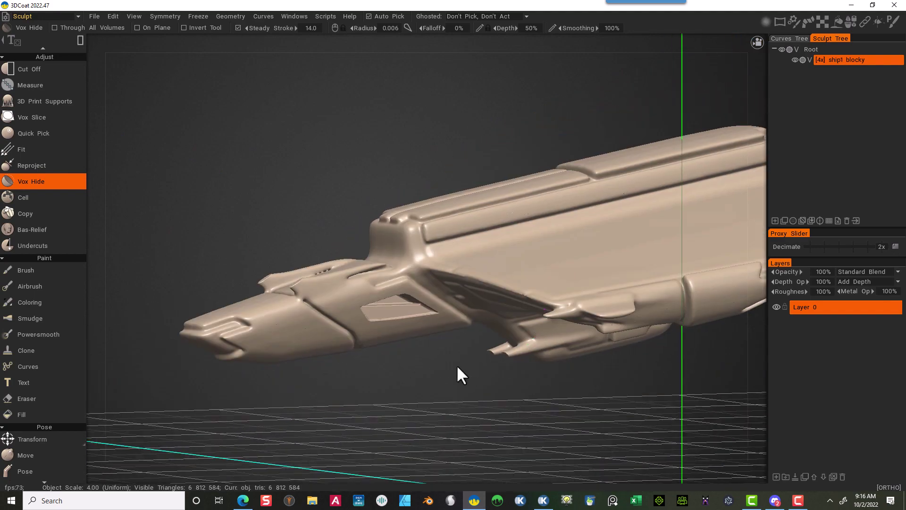
pyautogui.keyDown('alt'); pyautogui.moveTo(445, 374); pyautogui.dragTo(510, 373); pyautogui.keyUp('alt')
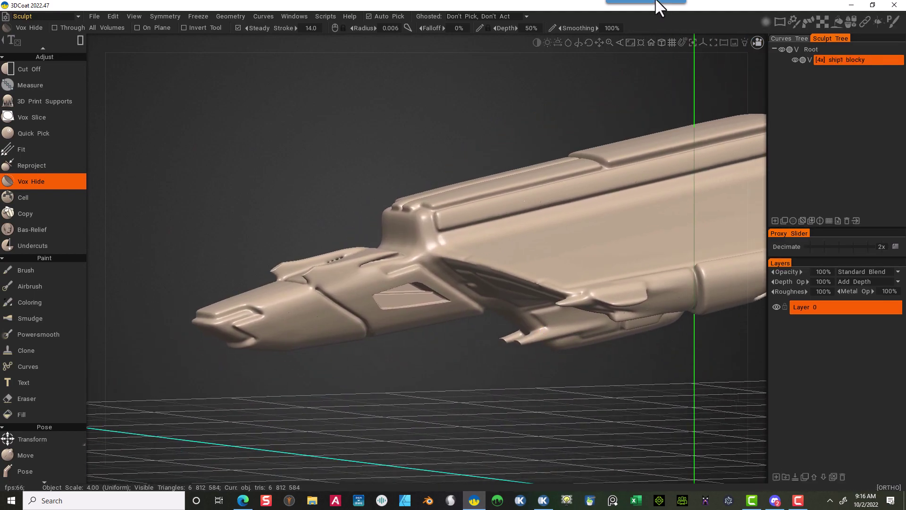
# Step: In the right view, start the Warp tool on the ship and set the number of segments to 3
pyautogui.click(757, 41)
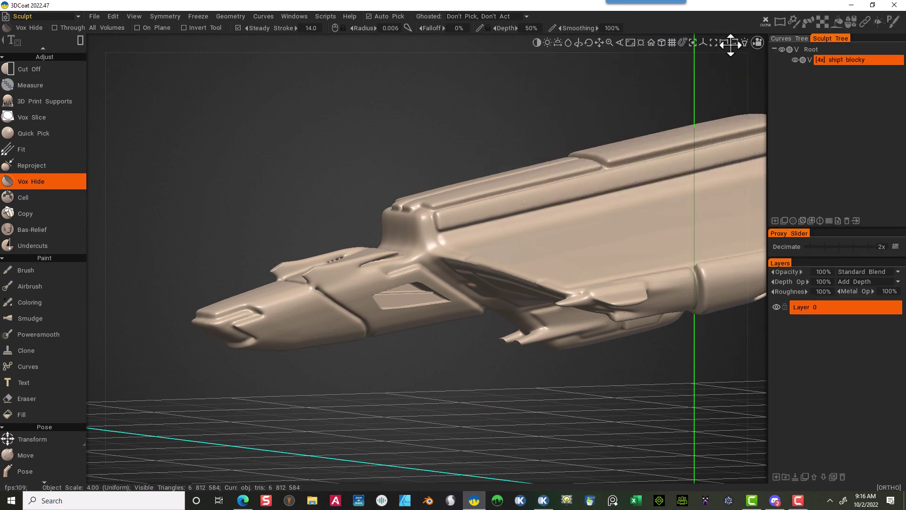
pyautogui.click(754, 43)
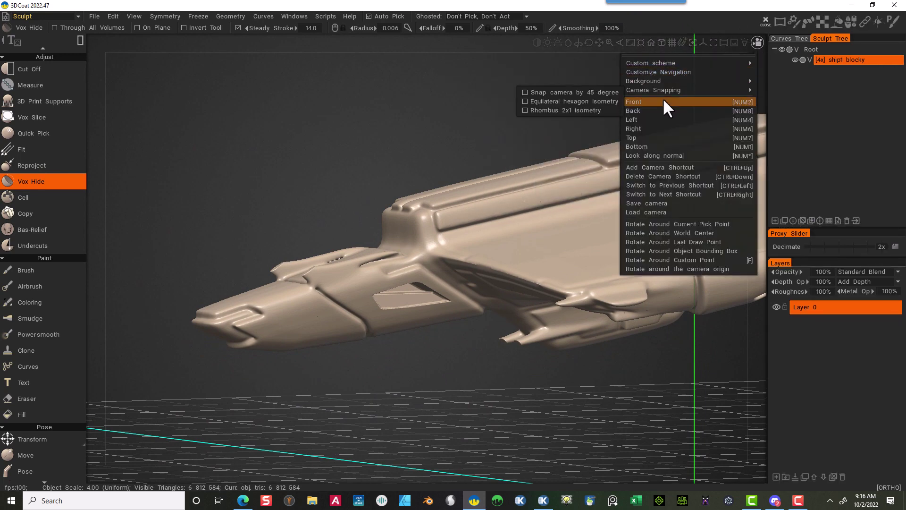
pyautogui.click(656, 127)
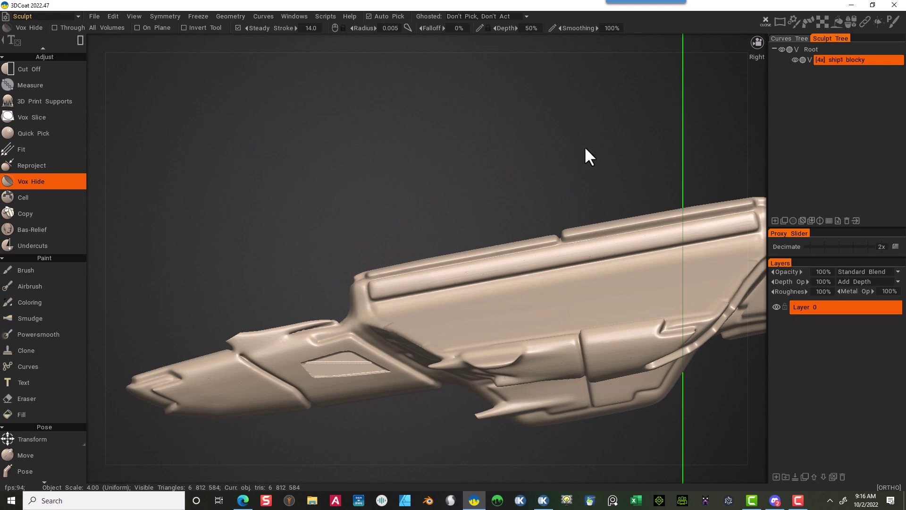
pyautogui.scroll(-3, 585, 148)
pyautogui.scroll(-2, 482, 152)
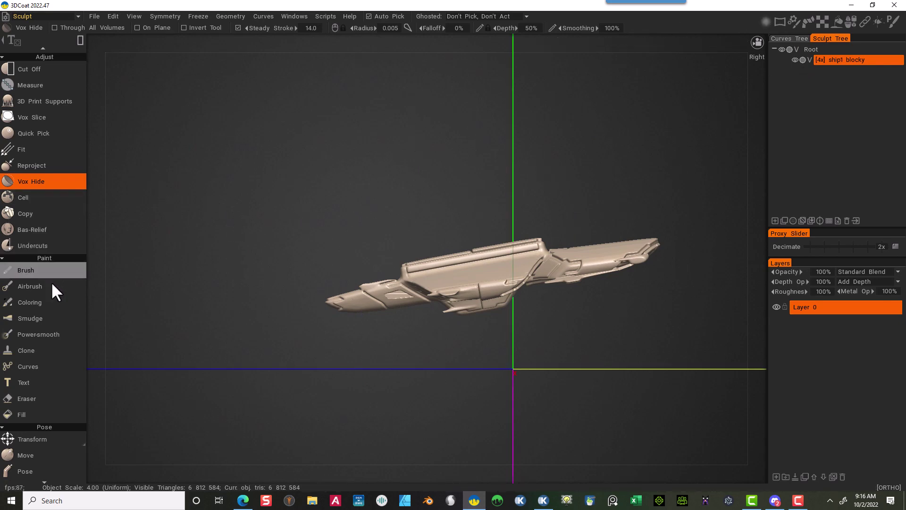
pyautogui.scroll(-5, 39, 396)
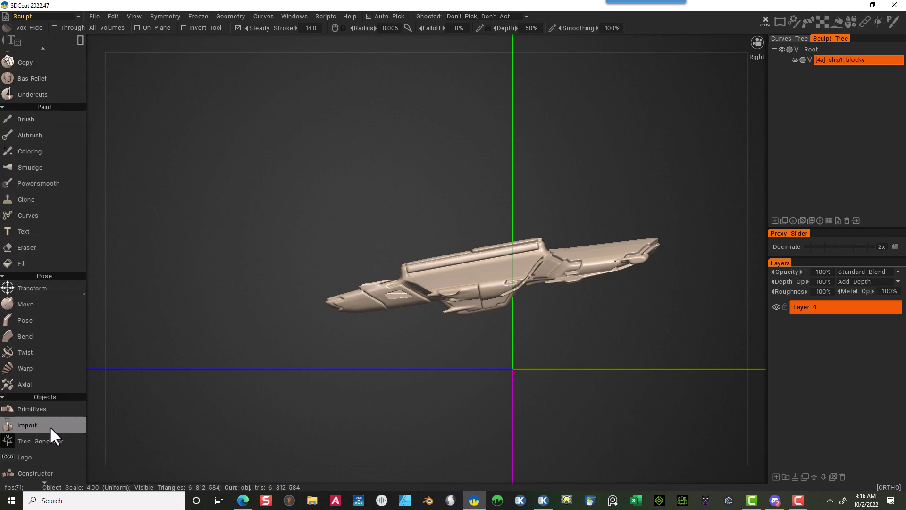
pyautogui.click(46, 372)
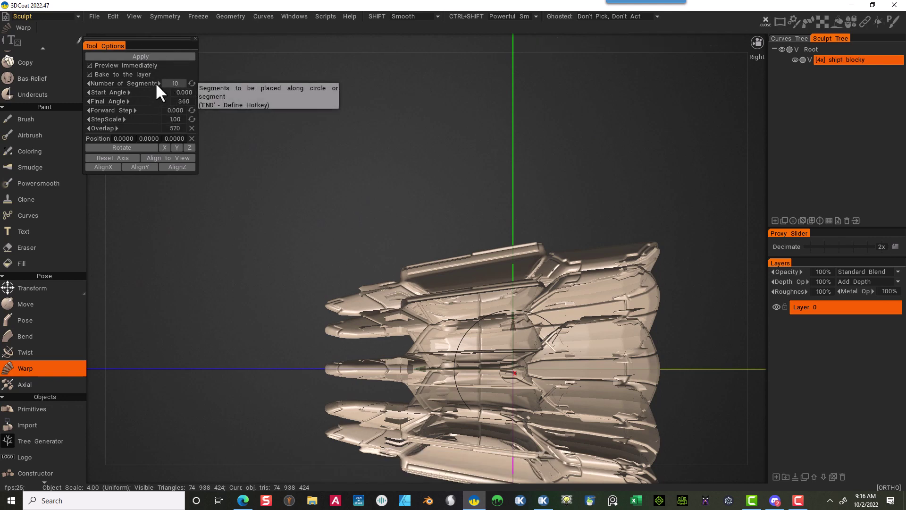
pyautogui.click(171, 83)
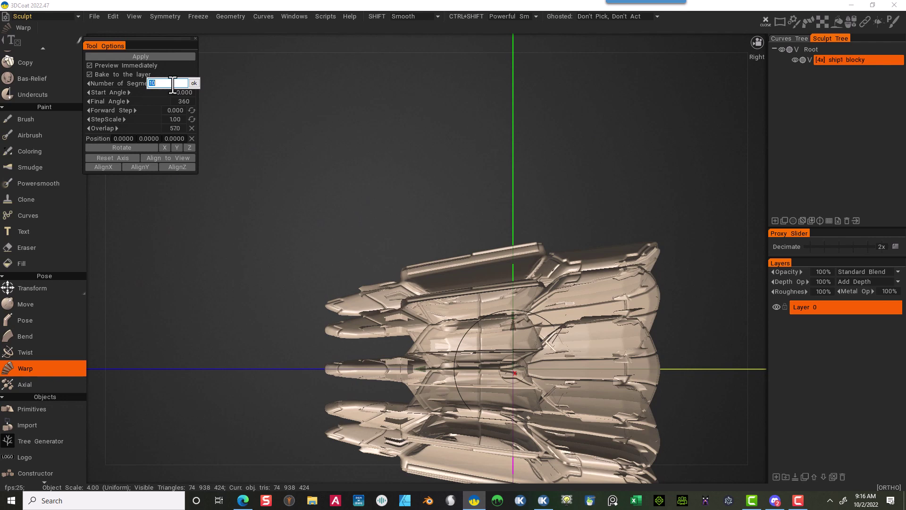
pyautogui.write('3')
pyautogui.click(193, 83)
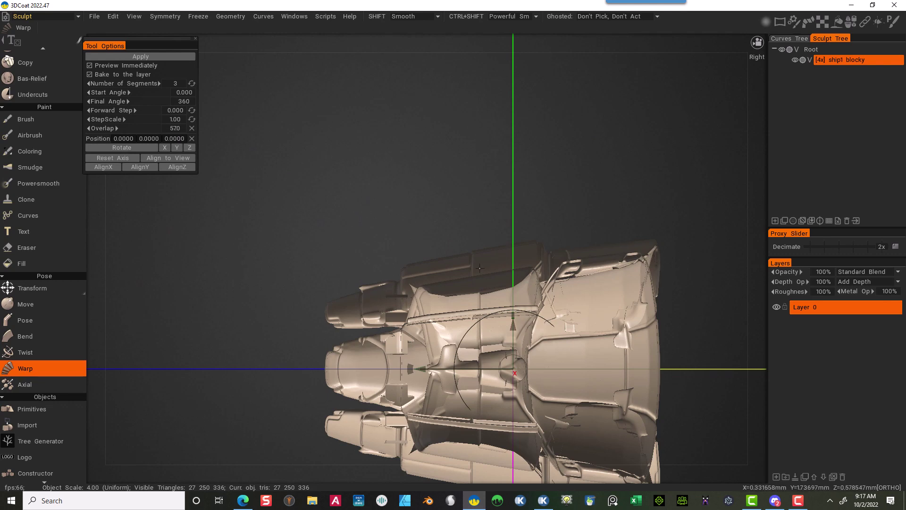
# Step: Set the Warp's final angle to -360 and inspect the resulting ring of ships from several angles
pyautogui.click(180, 102)
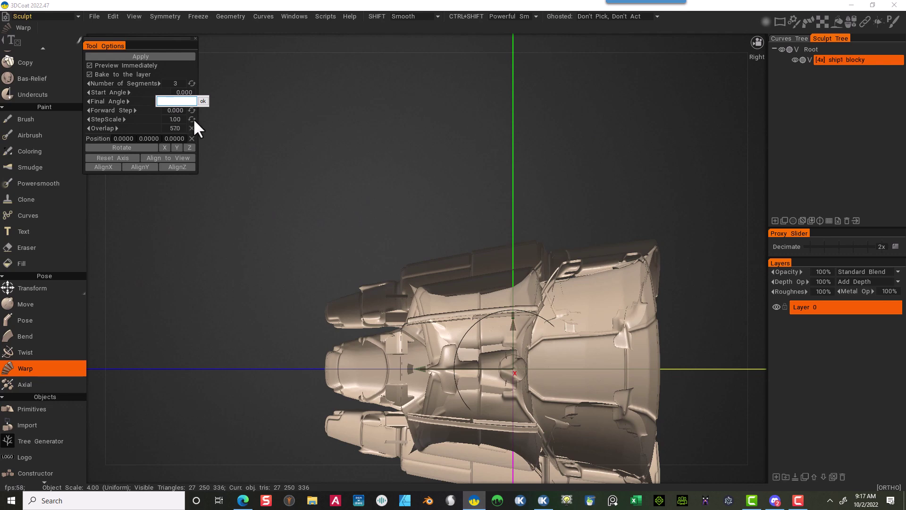
pyautogui.write('-3')
pyautogui.write('6')
pyautogui.write('0')
pyautogui.press('Return')
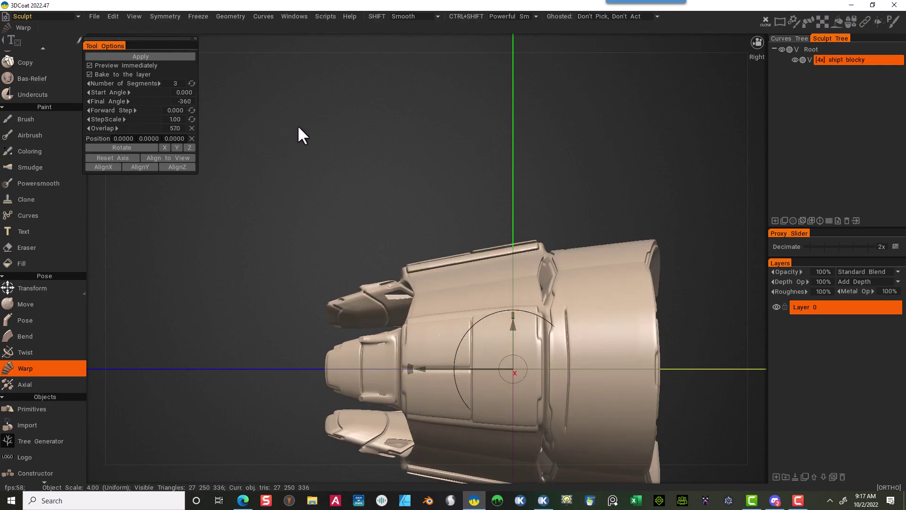
pyautogui.moveTo(285, 192); pyautogui.dragTo(328, 93, button='middle')
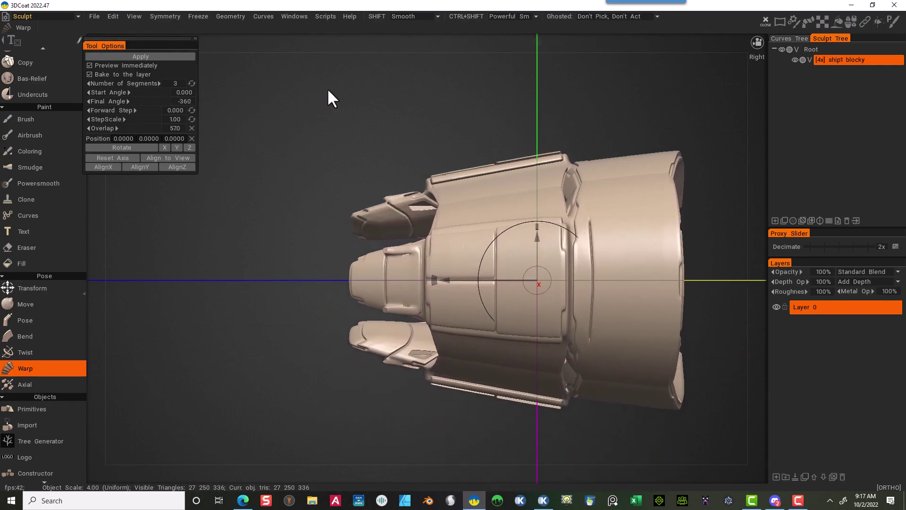
pyautogui.keyDown('alt'); pyautogui.moveTo(243, 258); pyautogui.dragTo(471, 333); pyautogui.keyUp('alt')
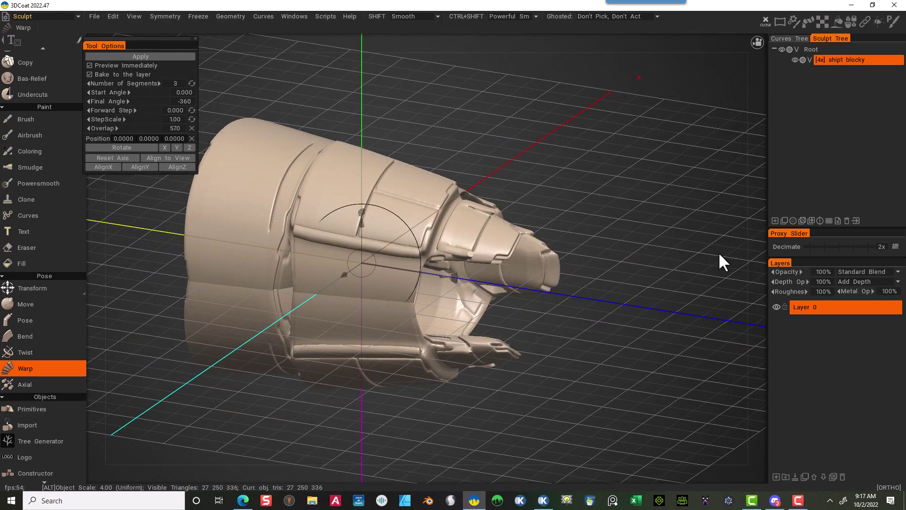
pyautogui.keyDown('alt'); pyautogui.moveTo(718, 252); pyautogui.dragTo(651, 222); pyautogui.keyUp('alt')
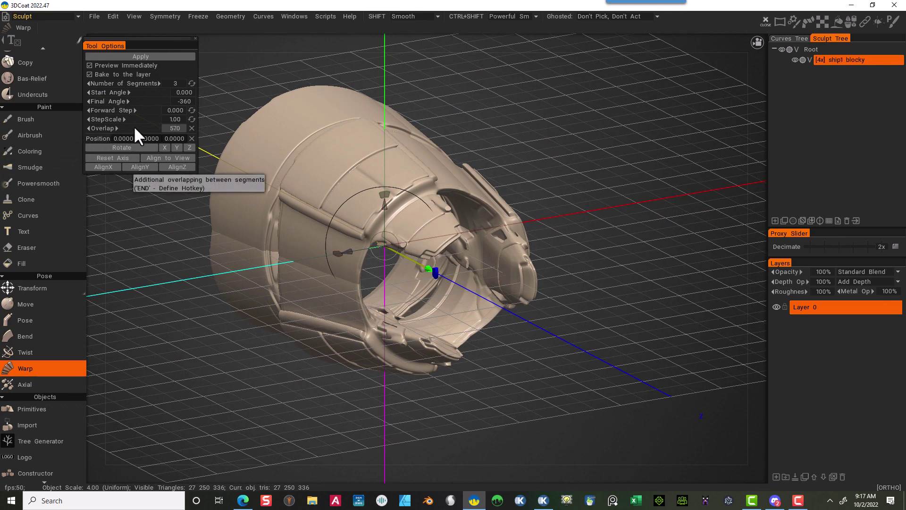
# Step: Save the project as a new file named shipfun2 in the Sci Fi Train folder
pyautogui.click(94, 16)
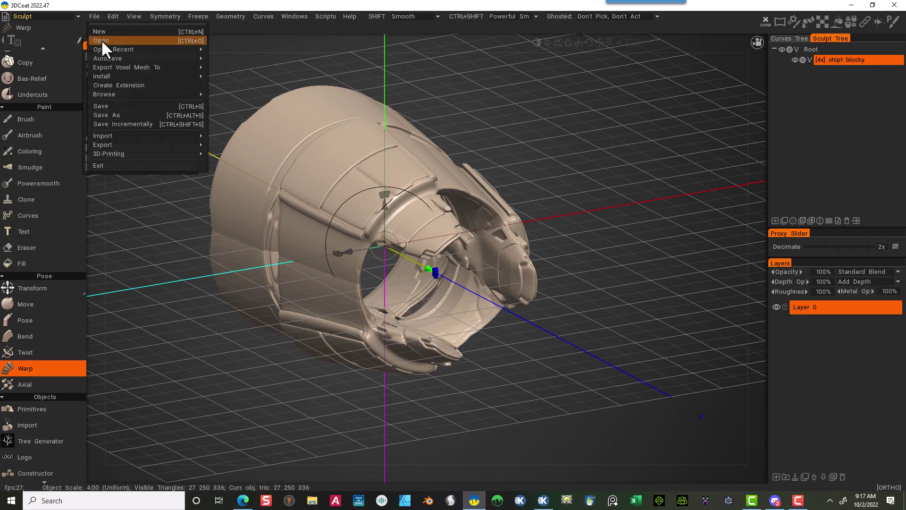
pyautogui.click(124, 114)
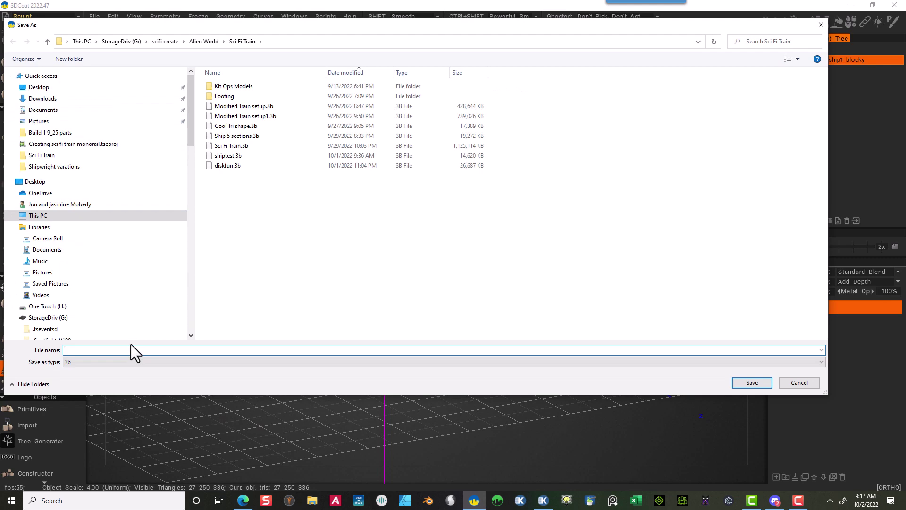
pyautogui.write('shipt')
pyautogui.press('BackSpace')
pyautogui.write('fun2')
pyautogui.click(752, 383)
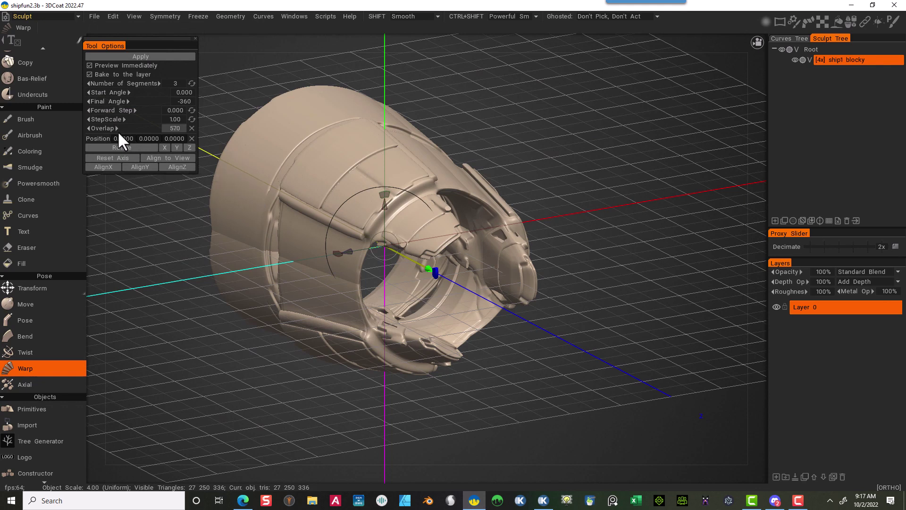
# Step: Lower the segment overlap in stages to 47, 12 and finally -77
pyautogui.moveTo(118, 131); pyautogui.dragTo(101, 130)
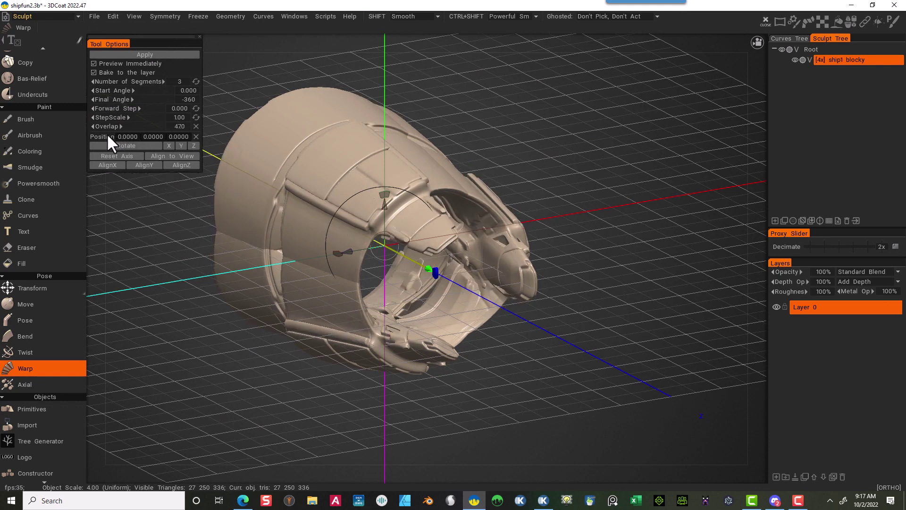
pyautogui.moveTo(111, 126); pyautogui.dragTo(66, 129)
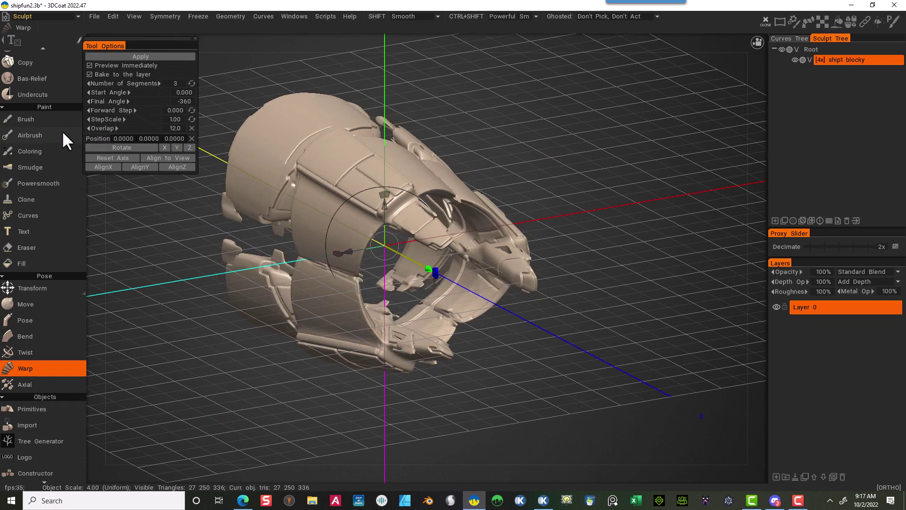
pyautogui.moveTo(149, 126); pyautogui.dragTo(211, 140)
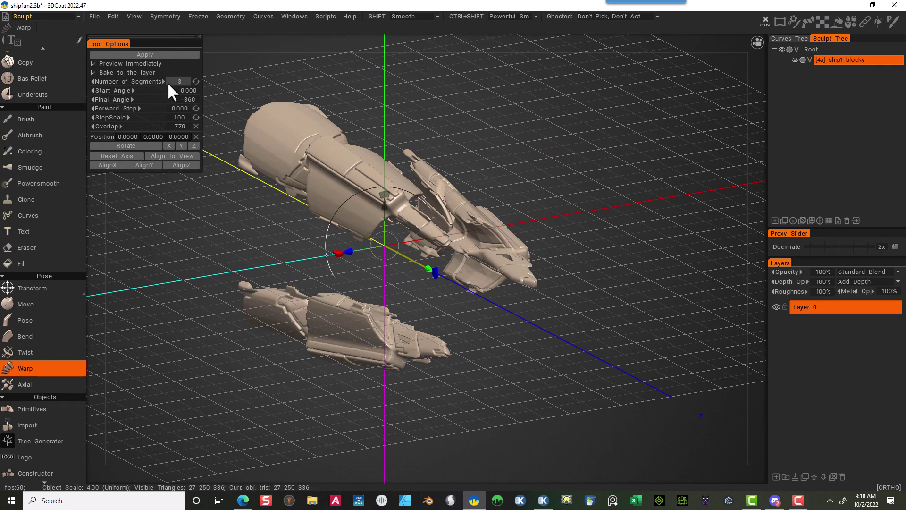
# Step: Set the number of segments to 5 and raise the overlap to 55
pyautogui.moveTo(171, 82); pyautogui.dragTo(183, 79)
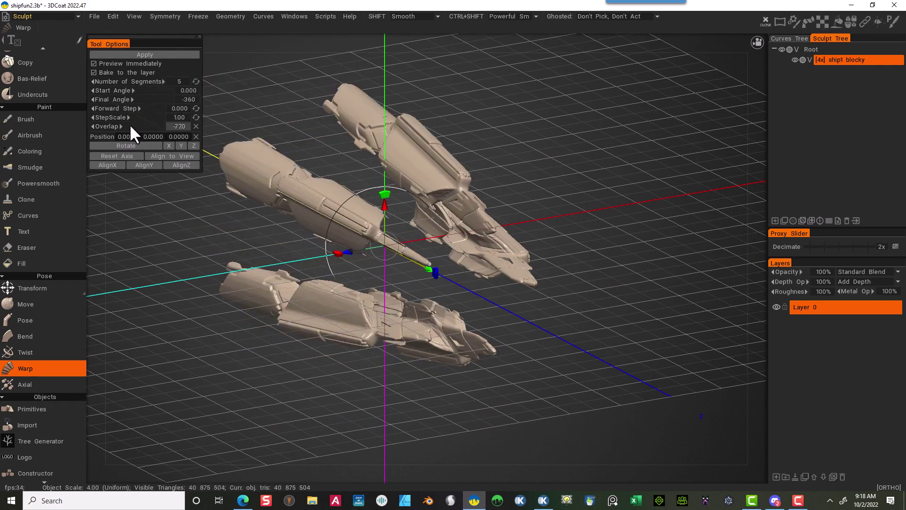
pyautogui.moveTo(140, 126); pyautogui.dragTo(149, 126)
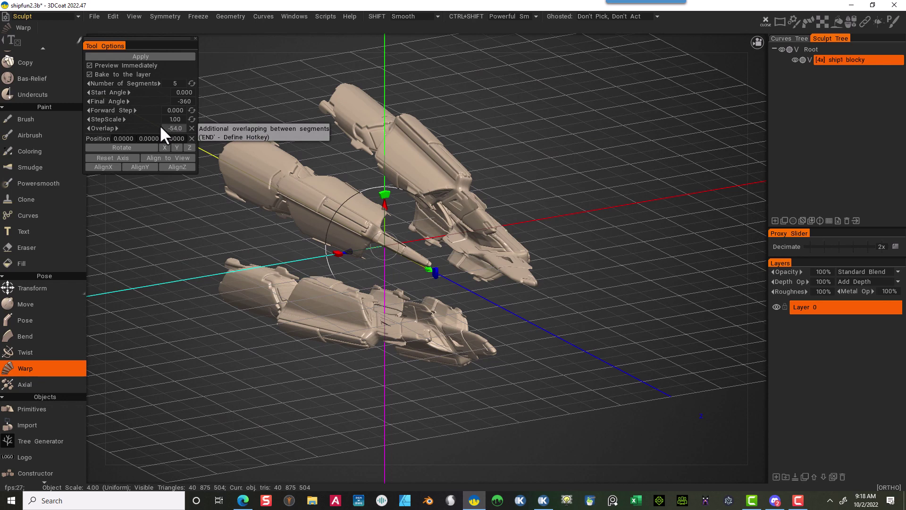
pyautogui.moveTo(145, 132); pyautogui.dragTo(189, 124)
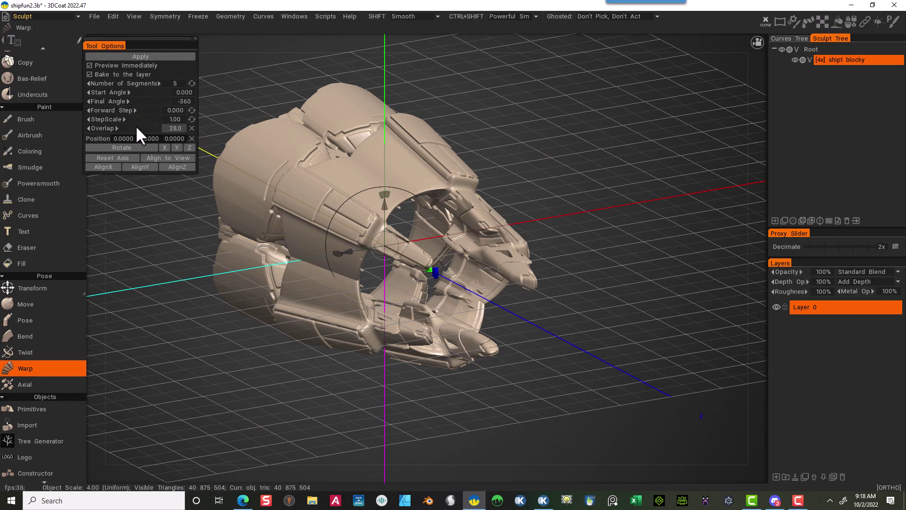
pyautogui.moveTo(150, 128); pyautogui.dragTo(154, 126)
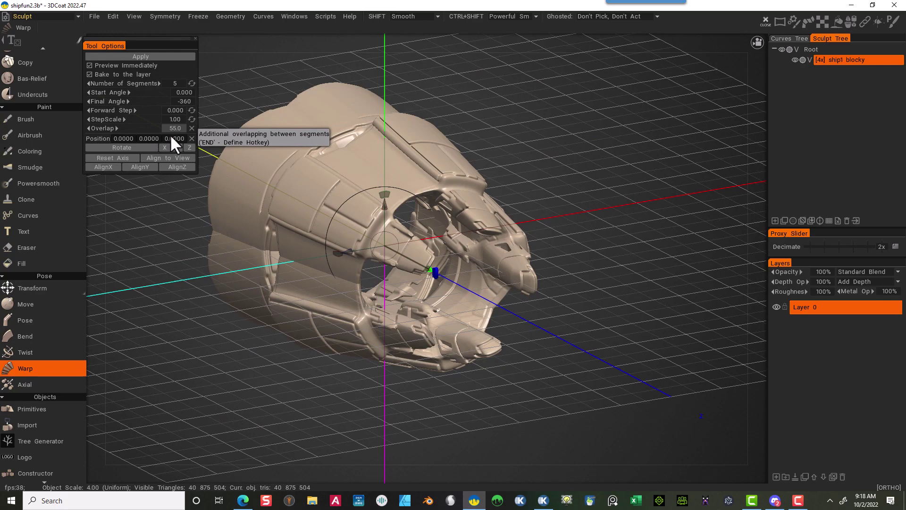
pyautogui.moveTo(154, 128); pyautogui.dragTo(170, 135)
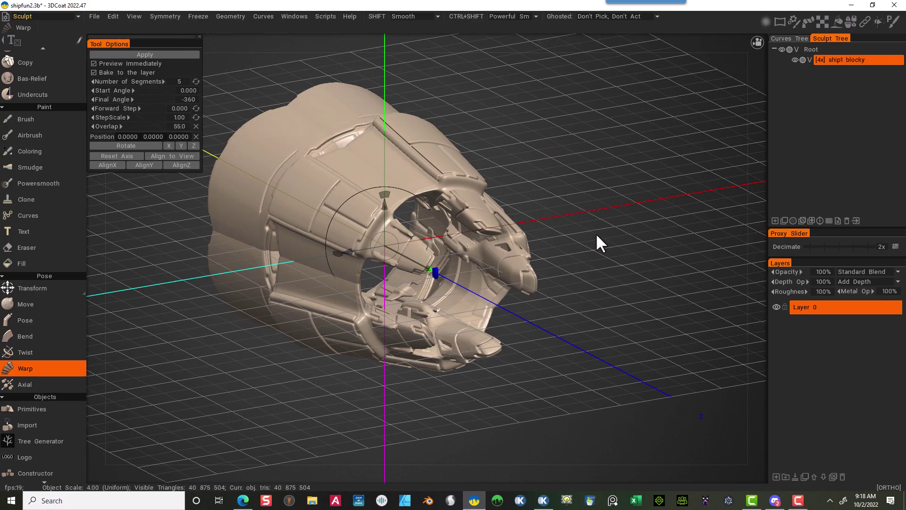
# Step: Examine the five-segment warped ship from the side, the front and angled views
pyautogui.moveTo(596, 235); pyautogui.dragTo(686, 97)
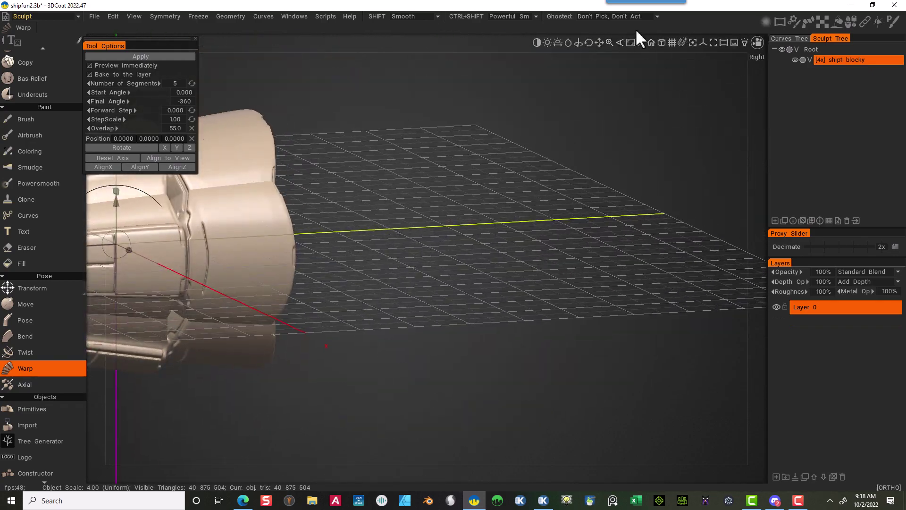
pyautogui.click(632, 42)
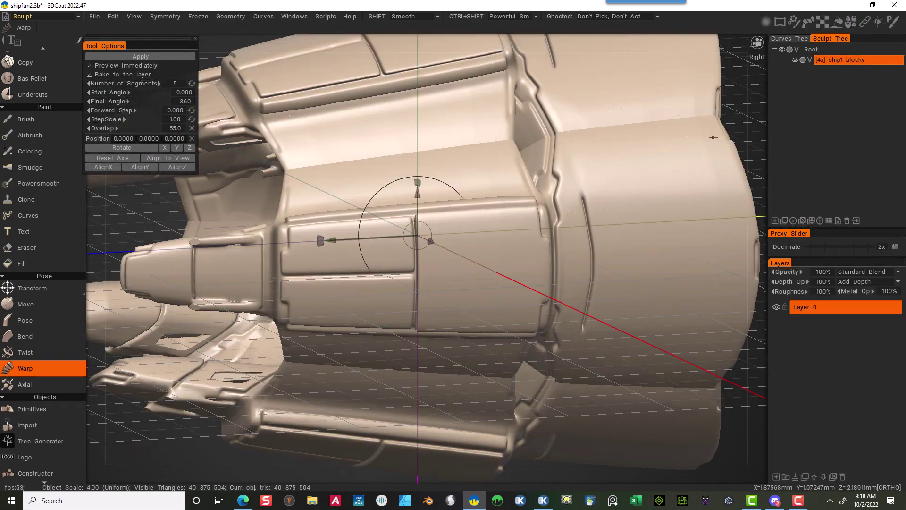
pyautogui.moveTo(755, 99); pyautogui.dragTo(595, 182)
pyautogui.scroll(-5, 741, 89)
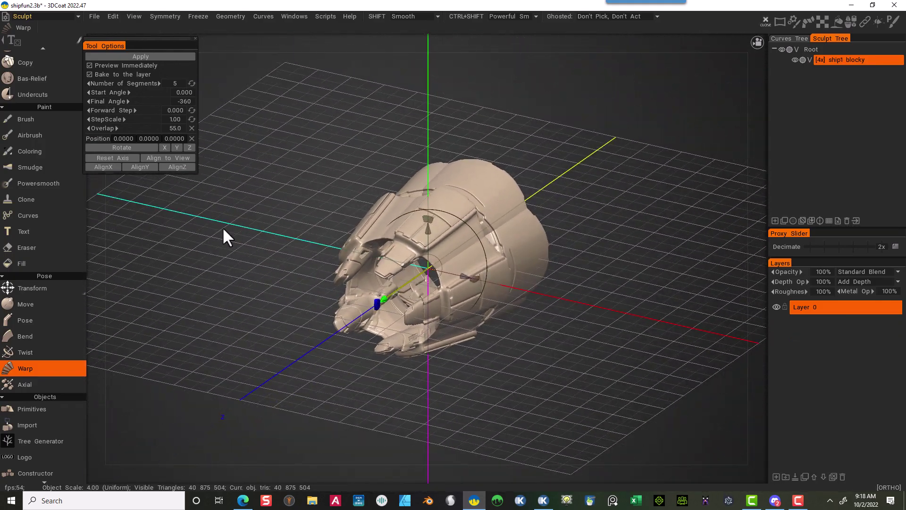
pyautogui.moveTo(223, 229); pyautogui.dragTo(519, 189)
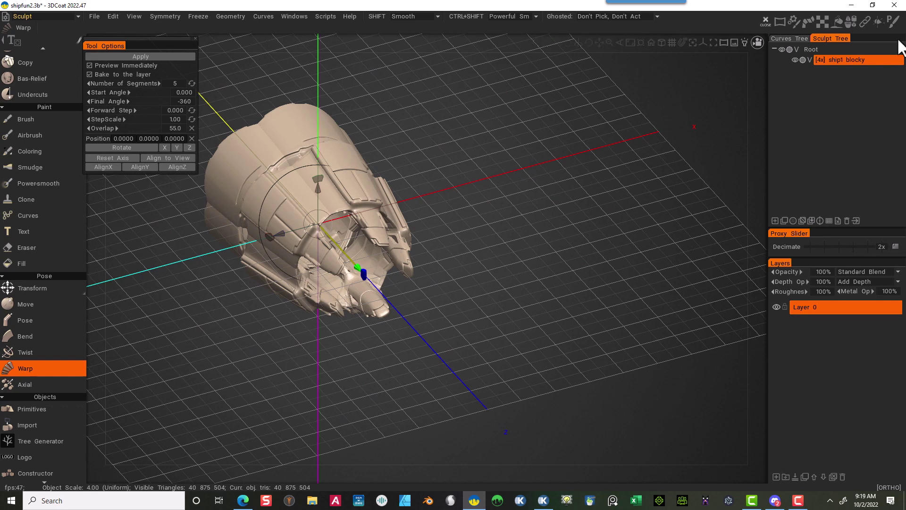
pyautogui.moveTo(626, 40)
pyautogui.moveTo(603, 42); pyautogui.dragTo(622, 44)
pyautogui.scroll(2, 585, 262)
pyautogui.moveTo(585, 262); pyautogui.dragTo(676, 239)
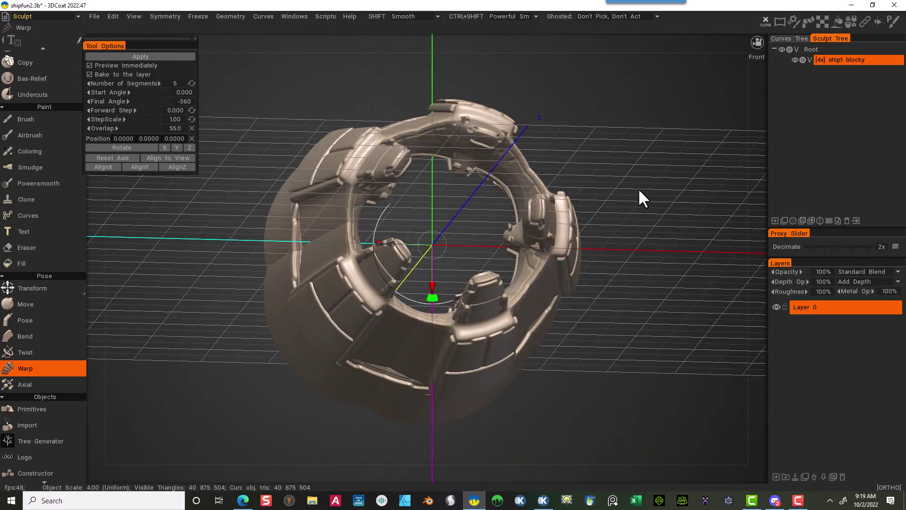
pyautogui.moveTo(639, 191); pyautogui.dragTo(694, 259)
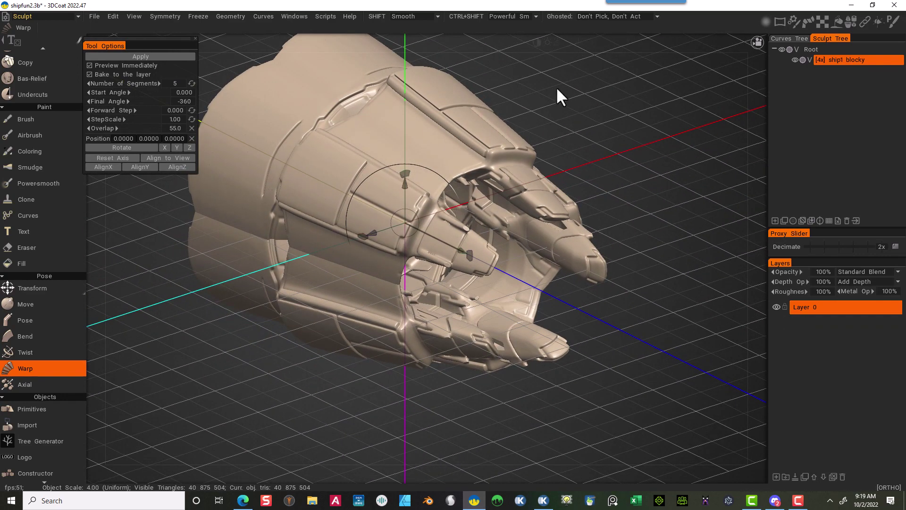
pyautogui.moveTo(553, 76); pyautogui.dragTo(528, 109)
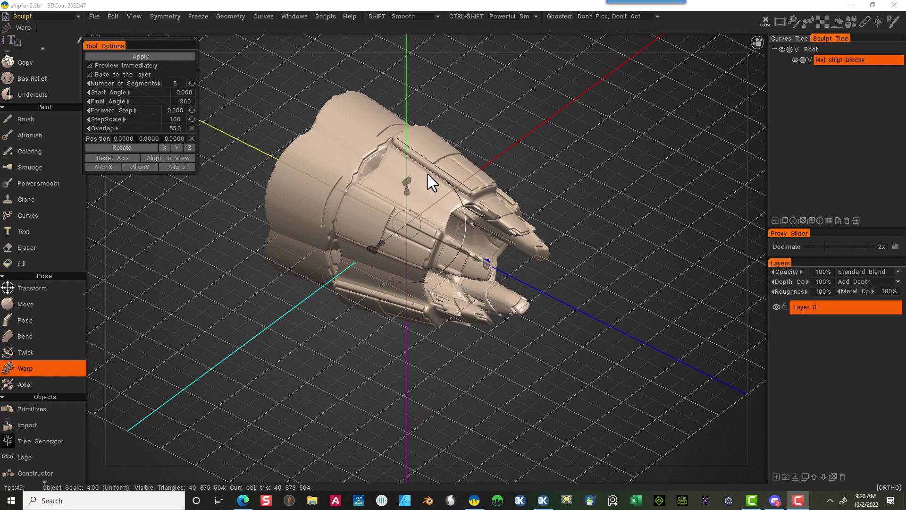
# Step: Save the changes to the shipfun2 project file and apply the five-segment Warp
pyautogui.click(96, 16)
pyautogui.click(94, 18)
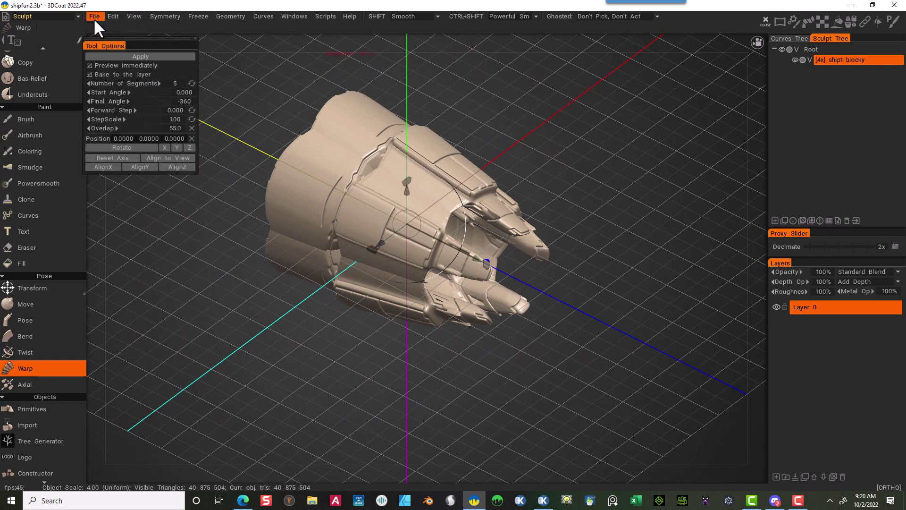
pyautogui.click(94, 18)
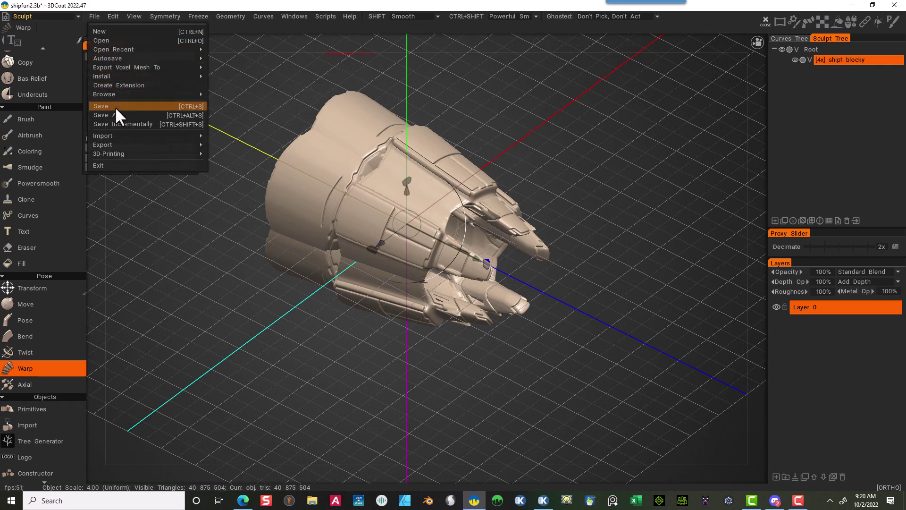
pyautogui.press('Return')
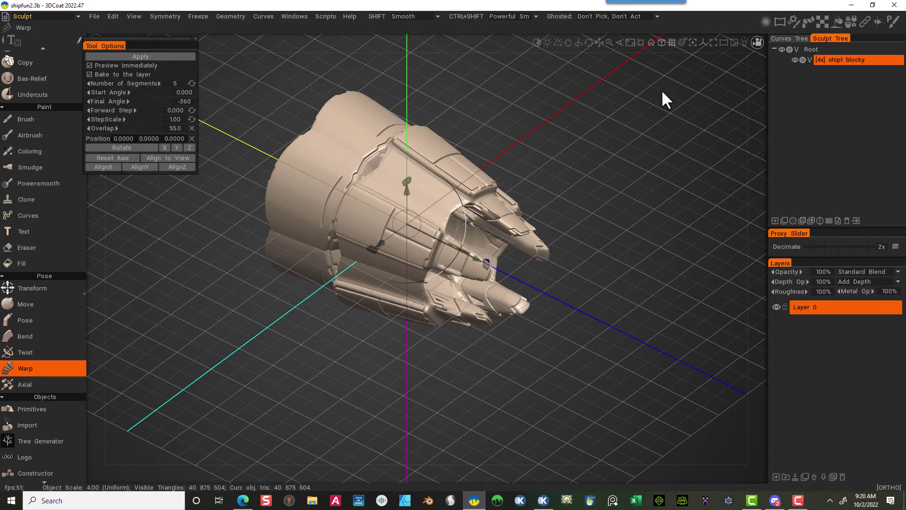
pyautogui.click(146, 56)
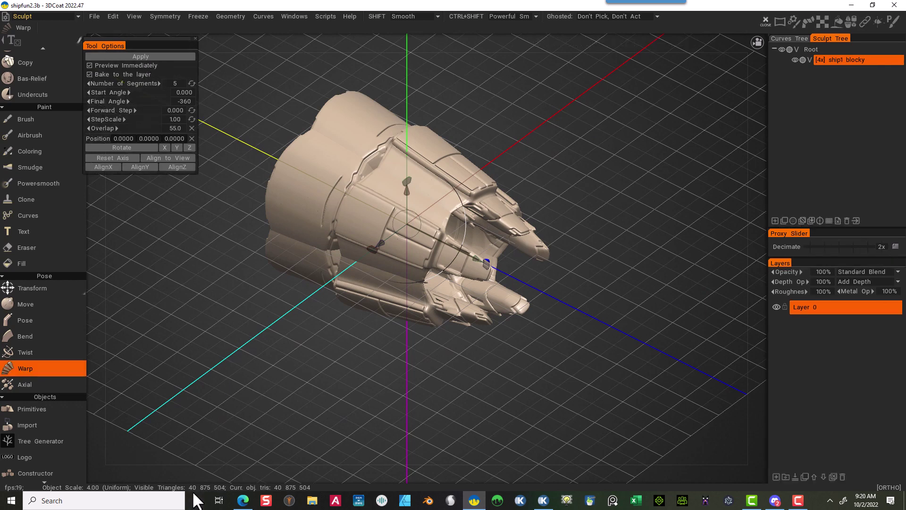
# Step: Apply the five-segment Warp to the ship and examine the result from the side, from below and close up
pyautogui.click(156, 56)
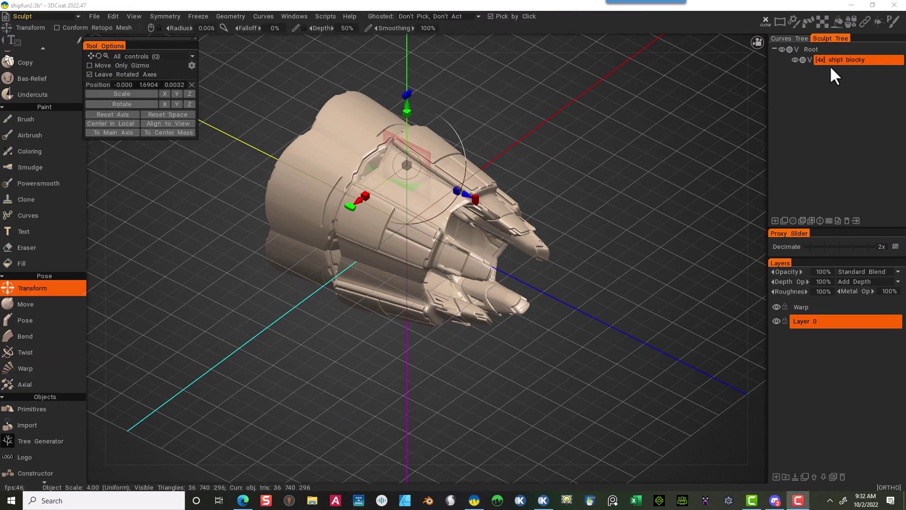
pyautogui.moveTo(621, 347); pyautogui.dragTo(405, 313)
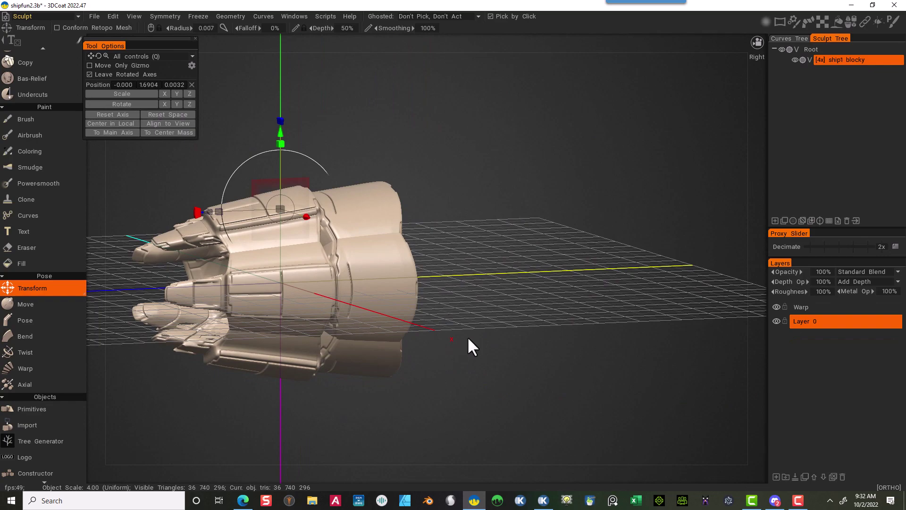
pyautogui.scroll(5, 663, 307)
pyautogui.moveTo(687, 310); pyautogui.dragTo(667, 344)
pyautogui.scroll(5, 668, 346)
pyautogui.moveTo(643, 95)
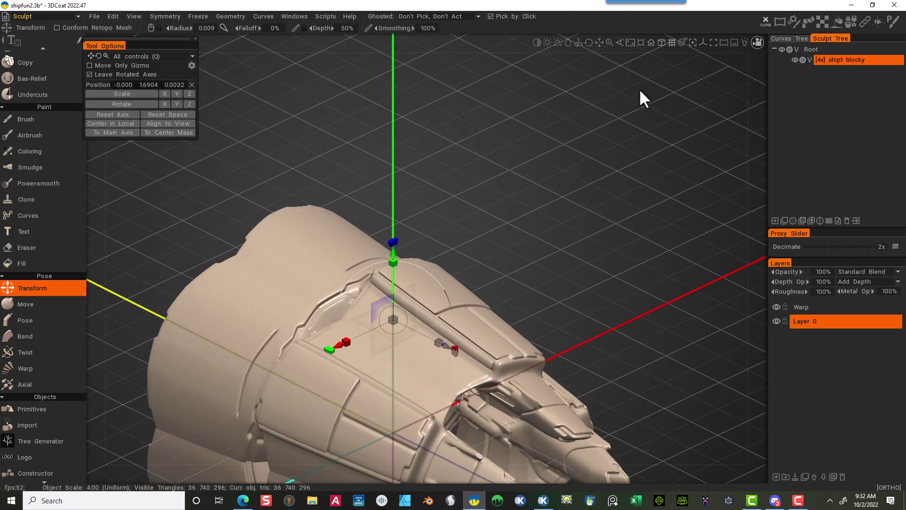
pyautogui.moveTo(597, 43); pyautogui.dragTo(611, 398)
pyautogui.scroll(-5, 482, 368)
pyautogui.moveTo(482, 368); pyautogui.dragTo(445, 208)
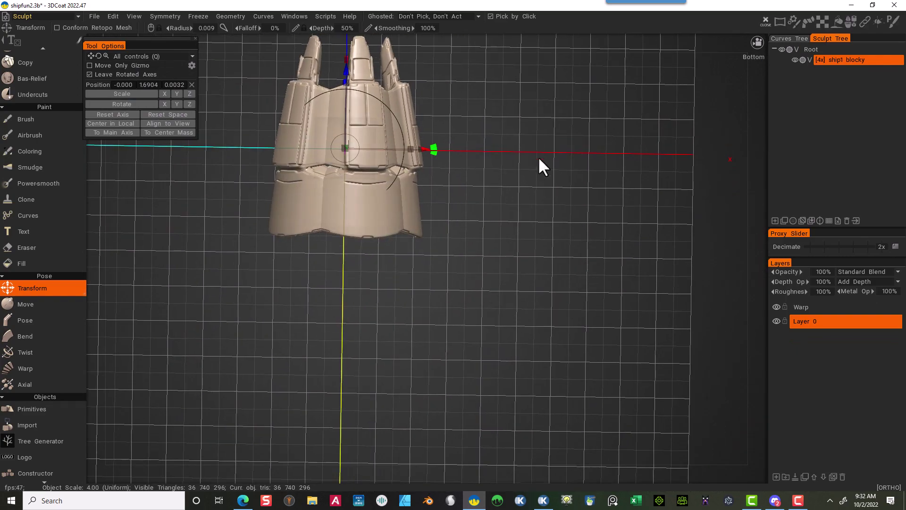
pyautogui.moveTo(542, 165); pyautogui.dragTo(550, 349)
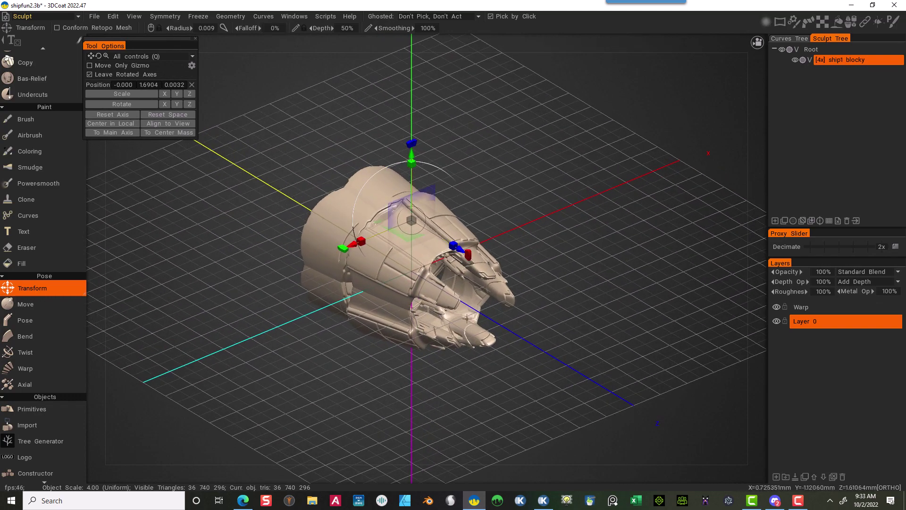
pyautogui.scroll(8, 613, 345)
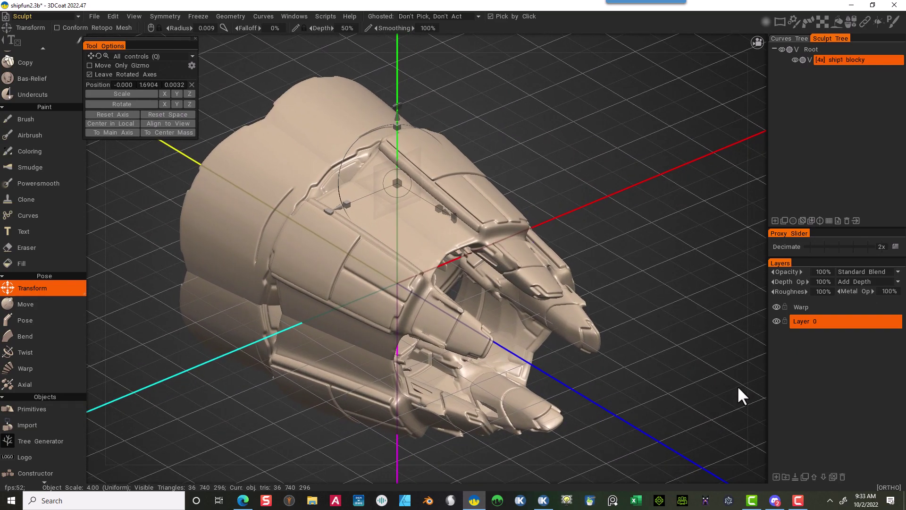
pyautogui.scroll(-2, 727, 333)
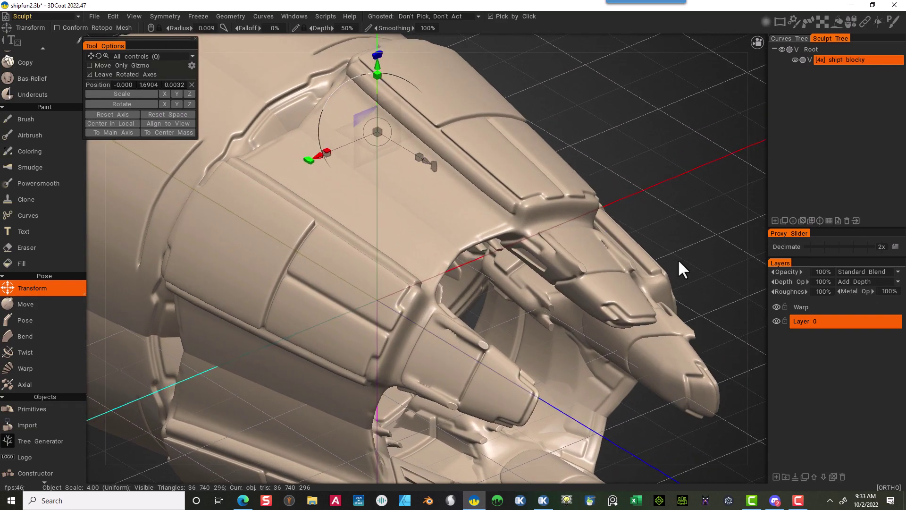
pyautogui.scroll(-6, 678, 259)
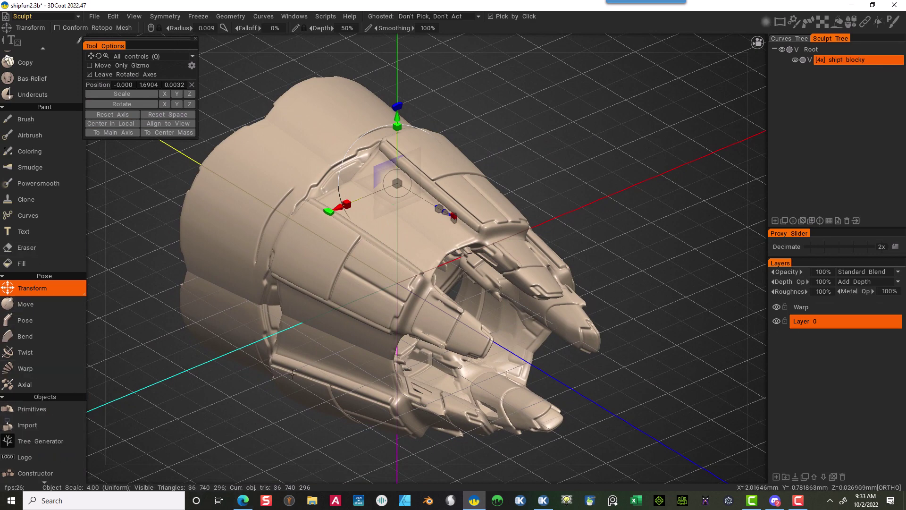
# Step: Resample the ship1 blocky volume to a required poly count of 20,000,000 with Good resampling quality
pyautogui.scroll(-3, 54, 443)
pyautogui.scroll(-8, 55, 448)
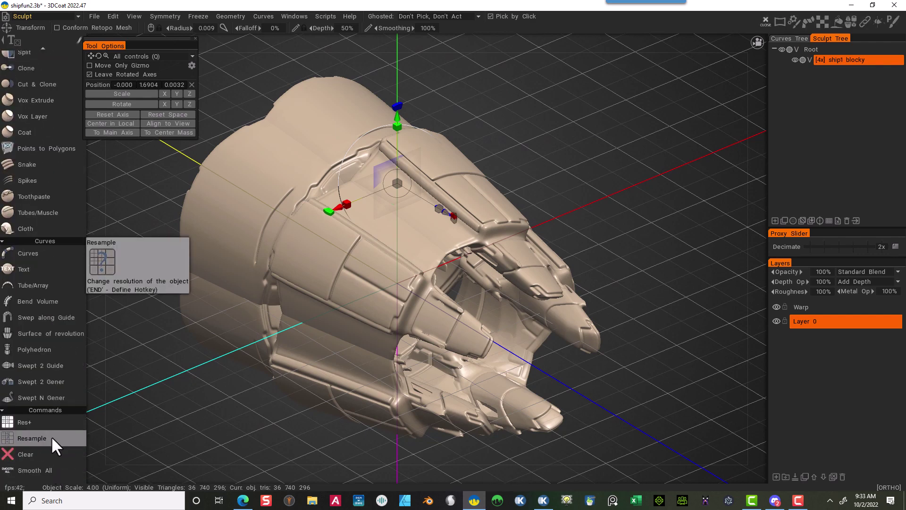
pyautogui.click(51, 435)
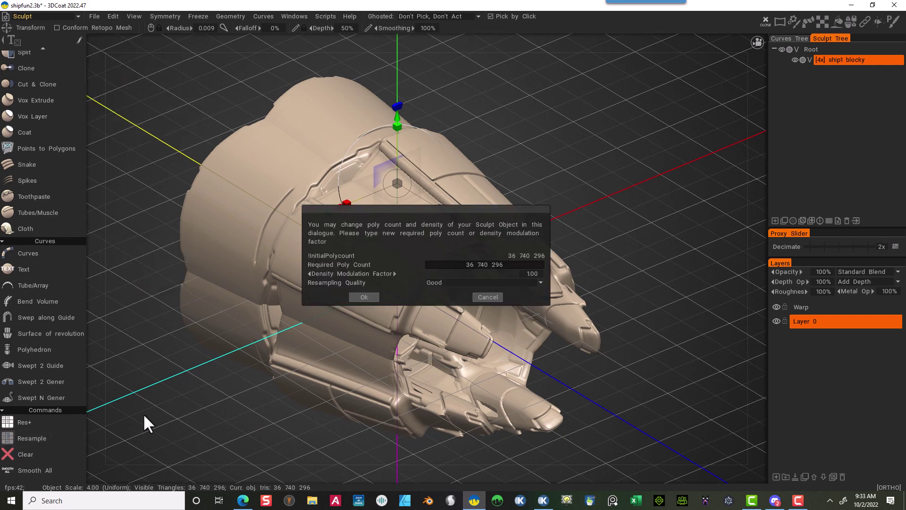
pyautogui.click(454, 273)
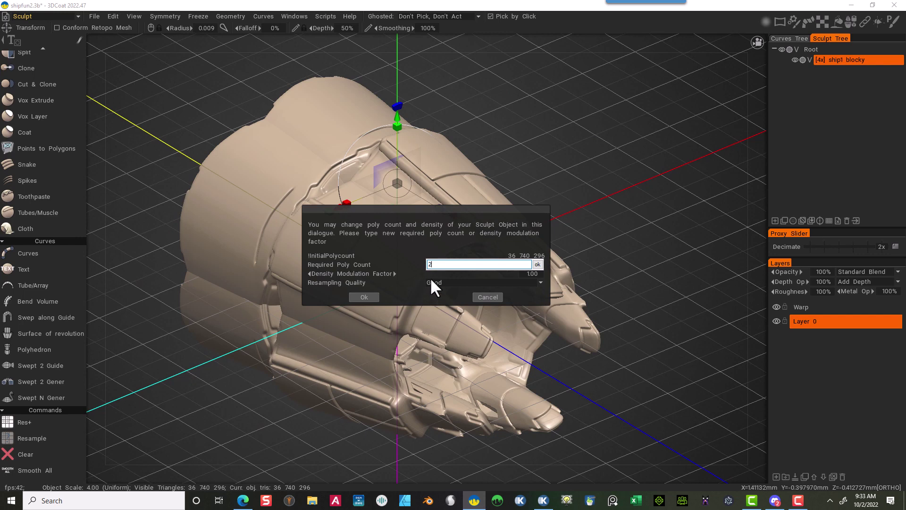
pyautogui.write('20000000')
pyautogui.click(536, 263)
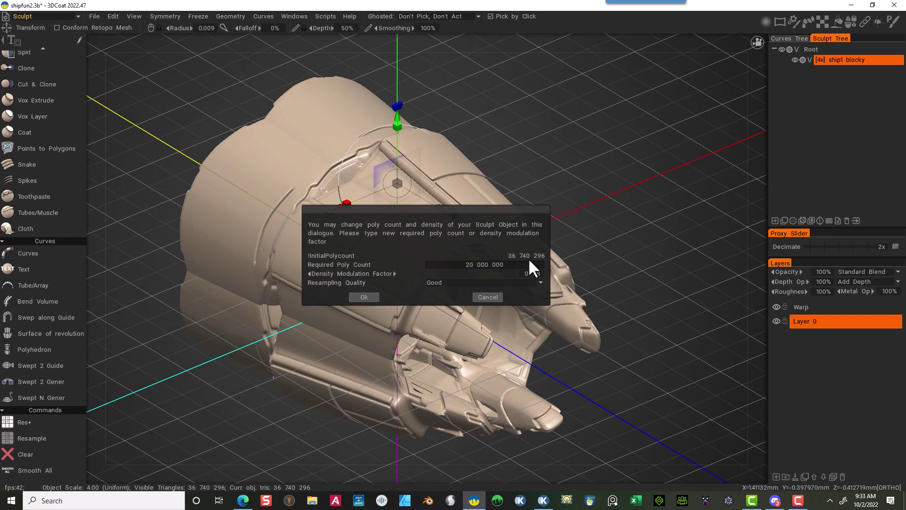
pyautogui.click(364, 297)
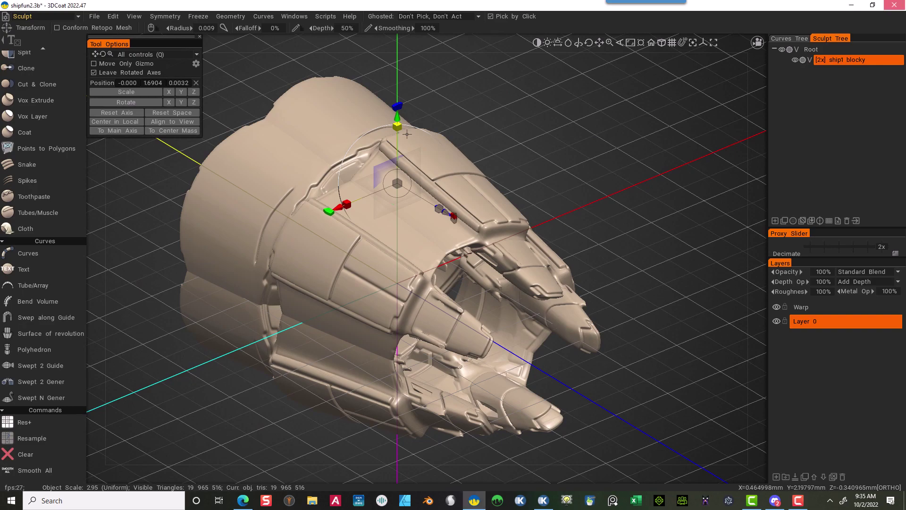
pyautogui.click(894, 4)
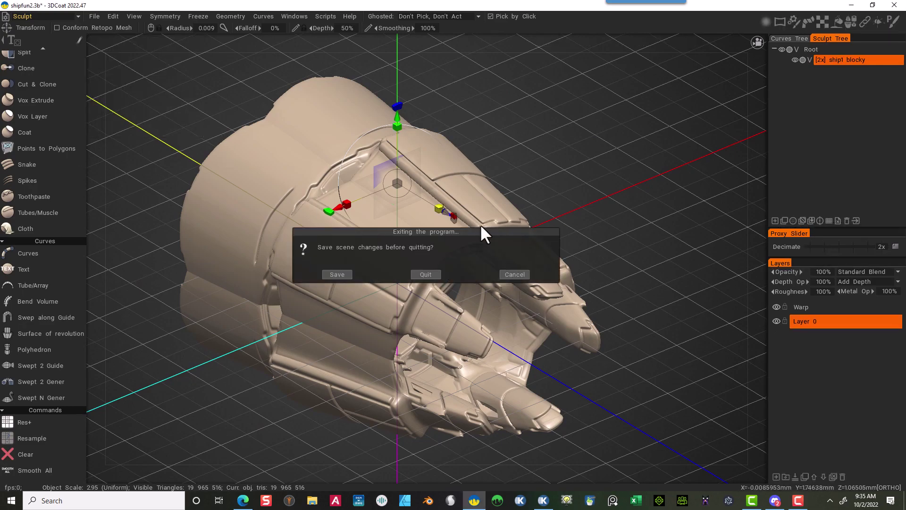
pyautogui.click(503, 276)
# Step: Run Retopo via decimation on the ship1 blocky volume with a 97.8 percent reduction, accepting the dense mesh
pyautogui.moveTo(676, 140); pyautogui.dragTo(630, 255)
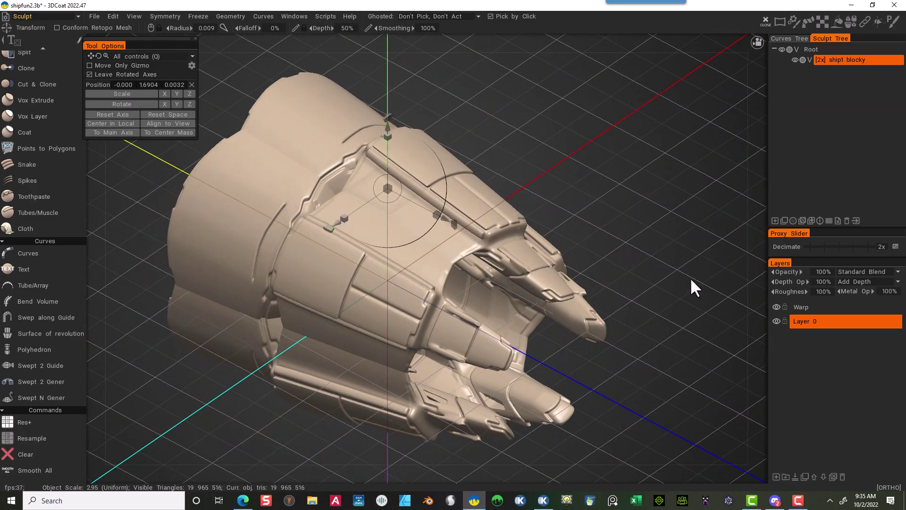
pyautogui.scroll(5, 690, 277)
pyautogui.moveTo(740, 132); pyautogui.dragTo(618, 134)
pyautogui.moveTo(707, 220)
pyautogui.mouseDown()
pyautogui.moveTo(661, 174)
pyautogui.moveTo(689, 178)
pyautogui.moveTo(687, 206)
pyautogui.moveTo(591, 157)
pyautogui.moveTo(719, 216)
pyautogui.moveTo(710, 217)
pyautogui.mouseUp()
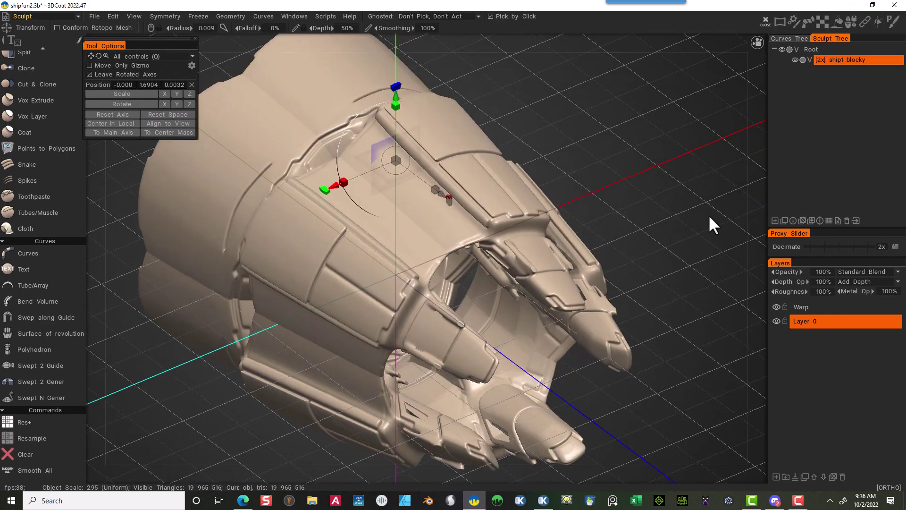
pyautogui.moveTo(632, 214); pyautogui.dragTo(551, 231, button='right')
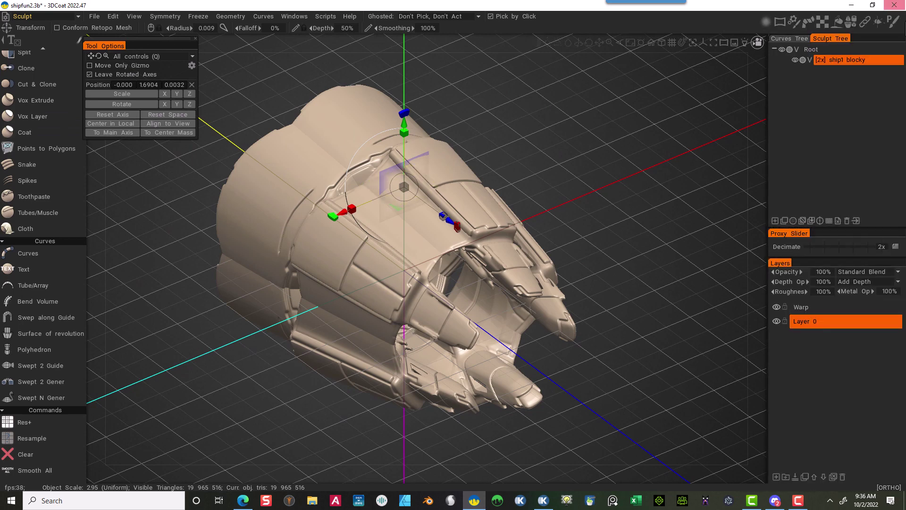
pyautogui.rightClick(887, 60)
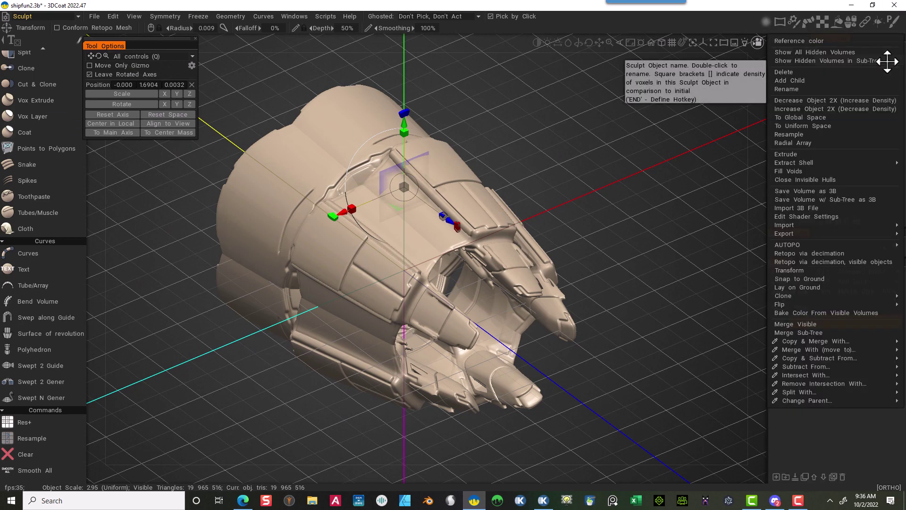
pyautogui.click(815, 253)
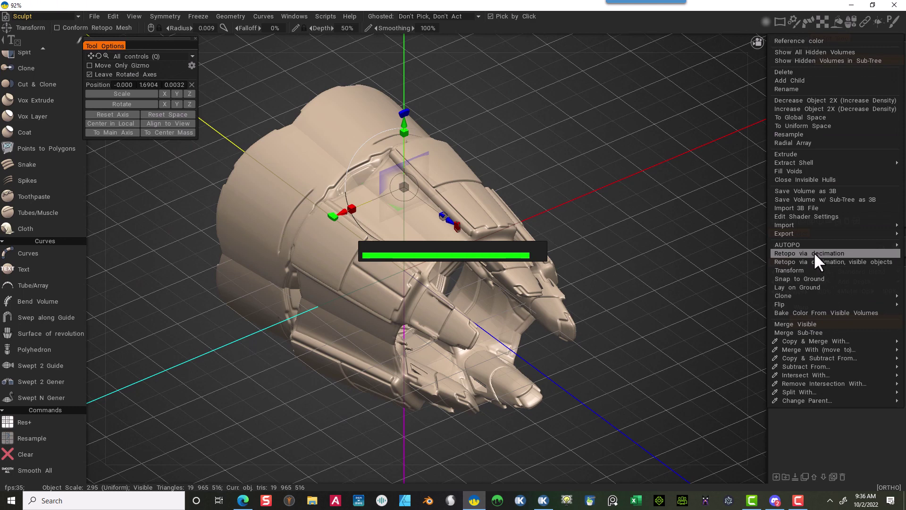
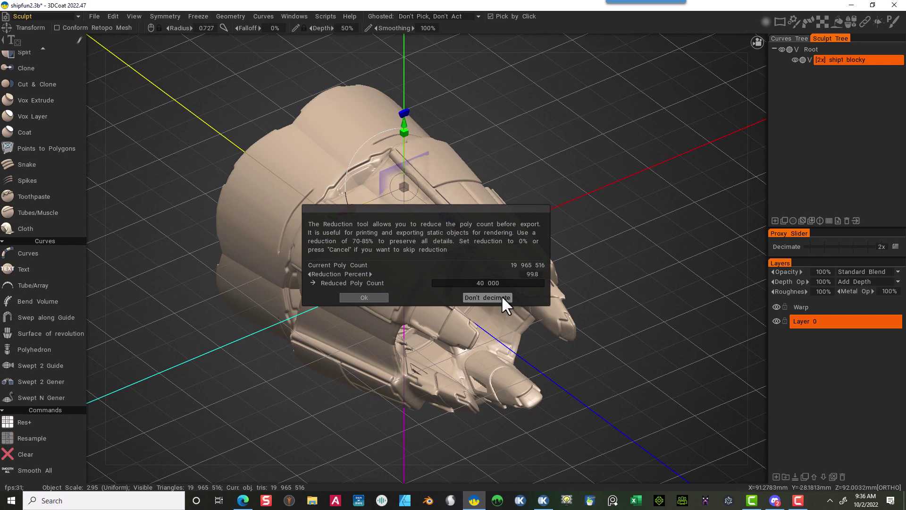
pyautogui.moveTo(500, 271)
pyautogui.mouseDown()
pyautogui.moveTo(491, 272)
pyautogui.moveTo(503, 271)
pyautogui.mouseUp()
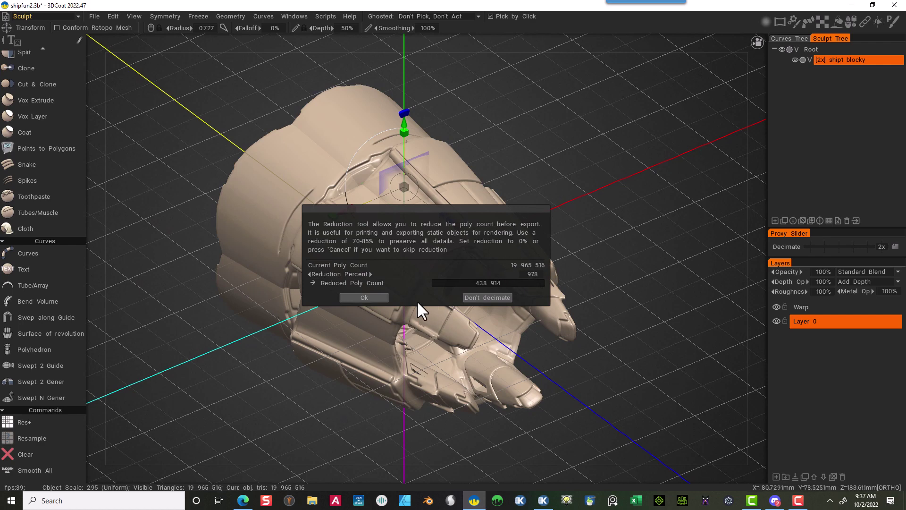
pyautogui.click(366, 296)
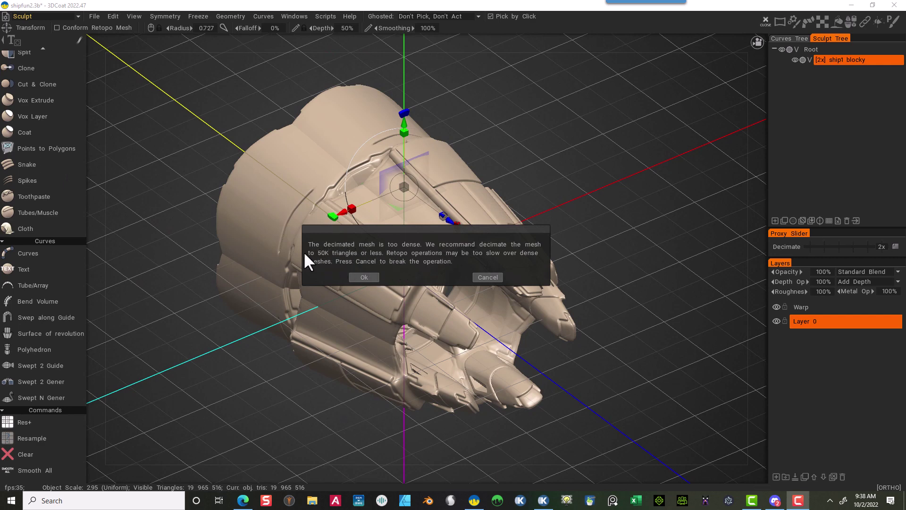
pyautogui.click(372, 279)
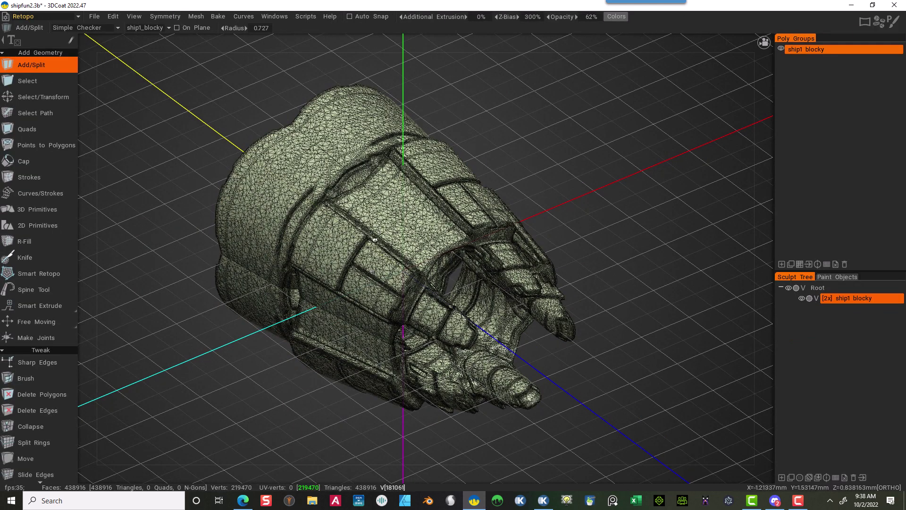
# Step: Examine the decimated retopo mesh's triangle density up close, from the front and from the side
pyautogui.moveTo(608, 392); pyautogui.dragTo(789, 457, button='right')
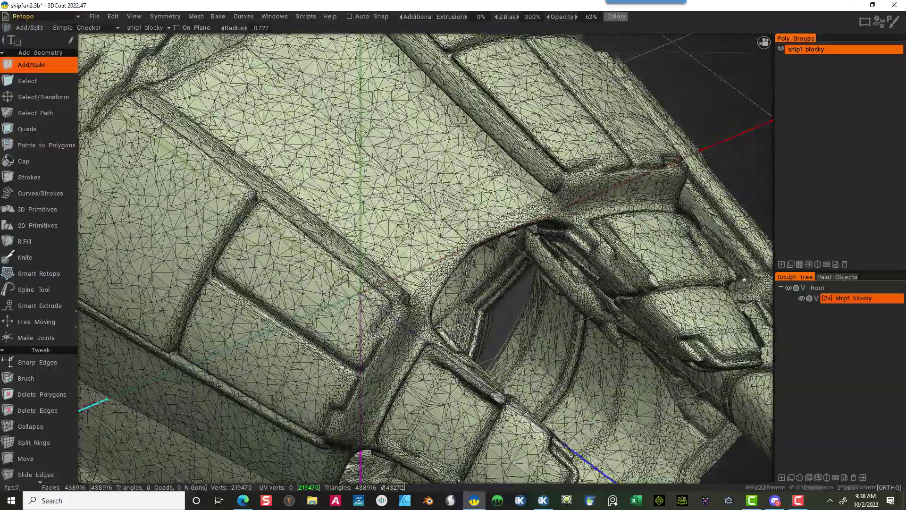
pyautogui.moveTo(696, 74); pyautogui.dragTo(704, 132)
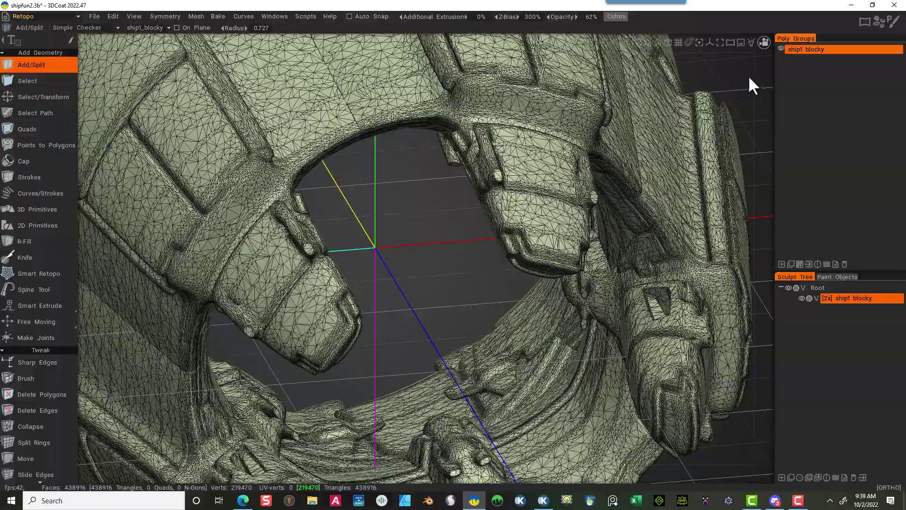
pyautogui.moveTo(750, 85); pyautogui.dragTo(587, 227)
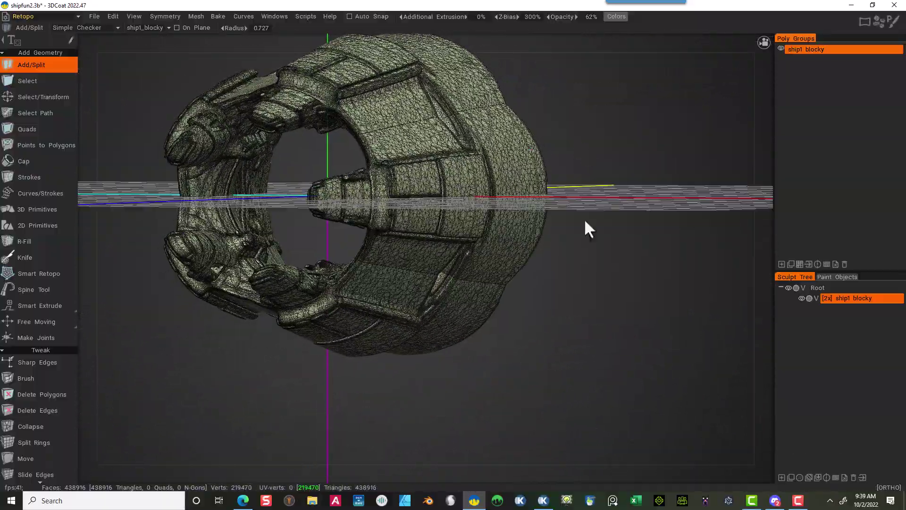
pyautogui.scroll(5, 701, 393)
pyautogui.scroll(-2, 700, 393)
pyautogui.moveTo(692, 384); pyautogui.dragTo(739, 349)
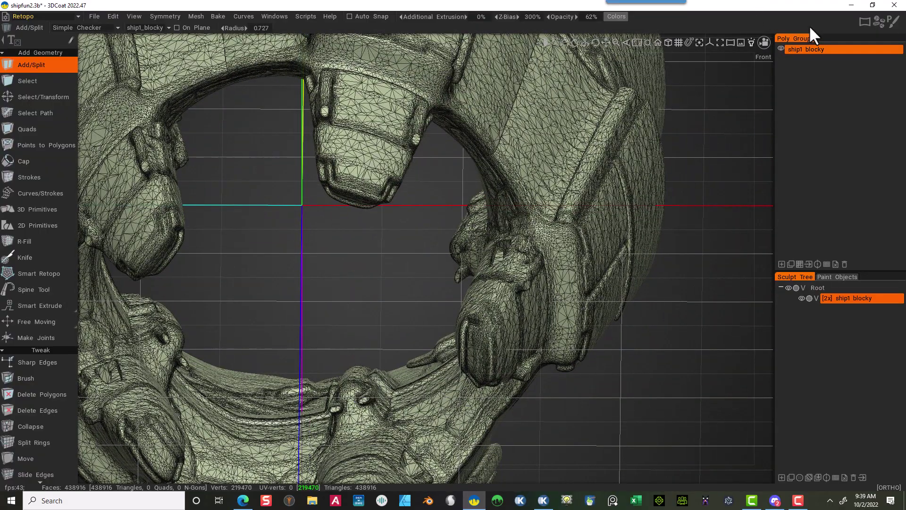
pyautogui.scroll(-3, 294, 452)
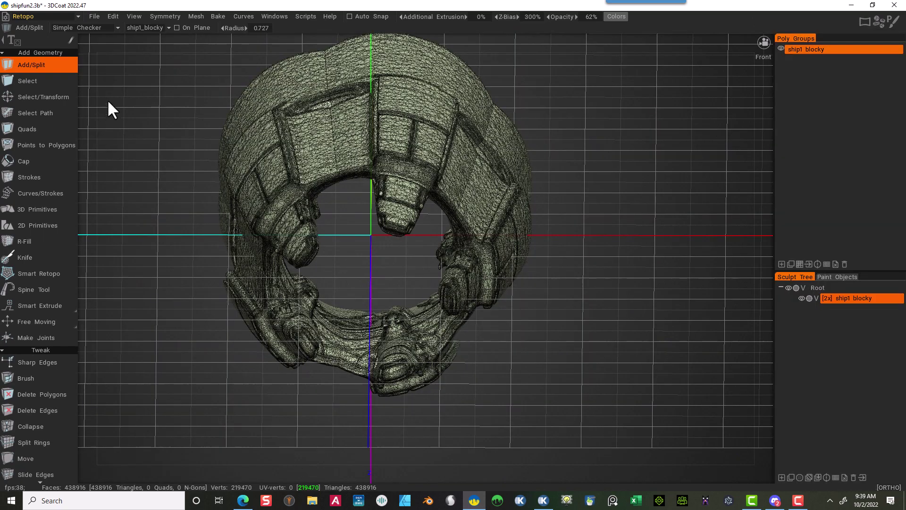
pyautogui.moveTo(108, 102); pyautogui.dragTo(443, 377)
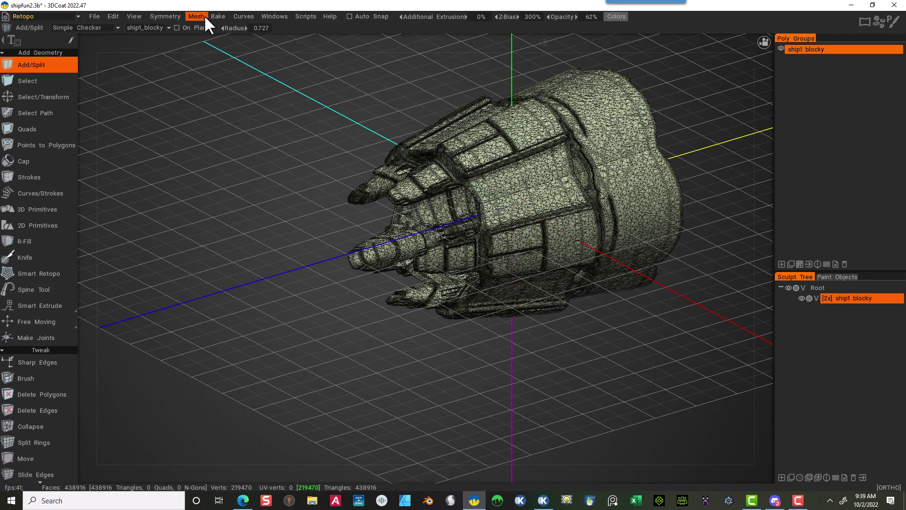
# Step: Start a per-pixel normal map bake of the retopo mesh and set the scan depth inside the object to 2
pyautogui.click(217, 16)
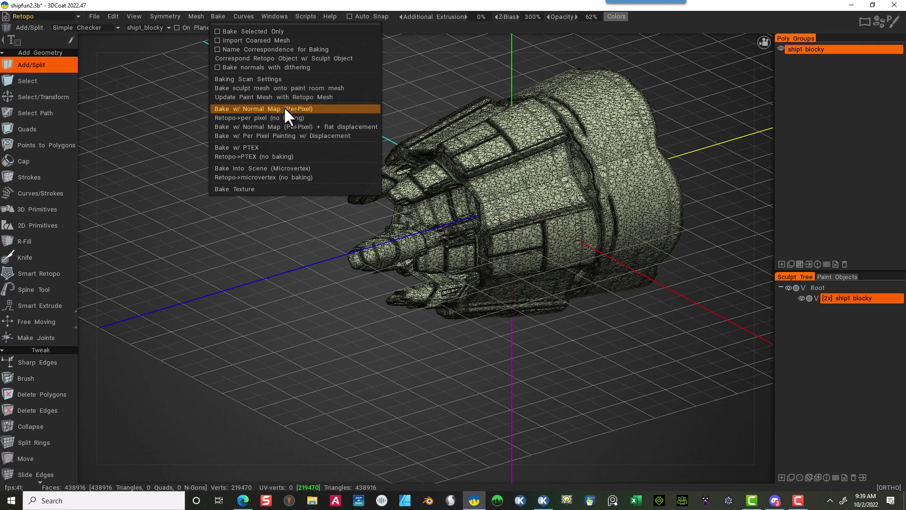
pyautogui.press('Escape')
pyautogui.click(177, 16)
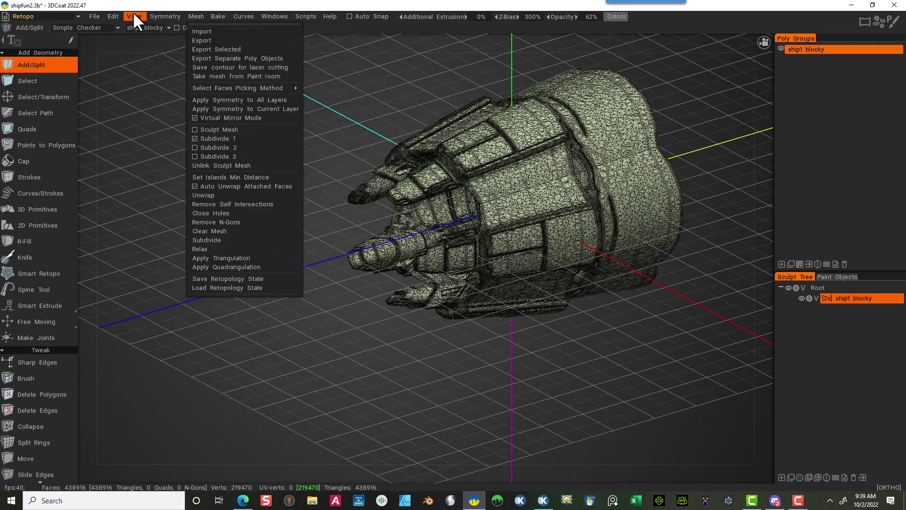
pyautogui.moveTo(209, 16)
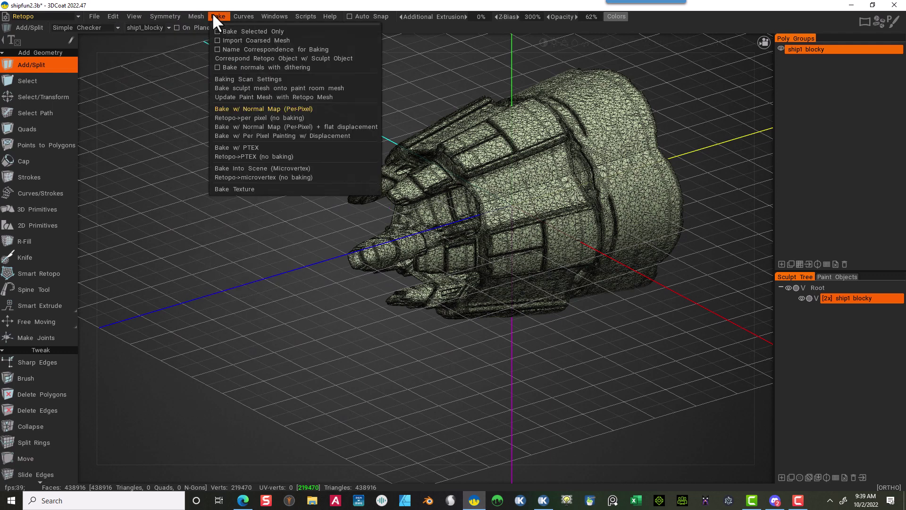
pyautogui.click(242, 108)
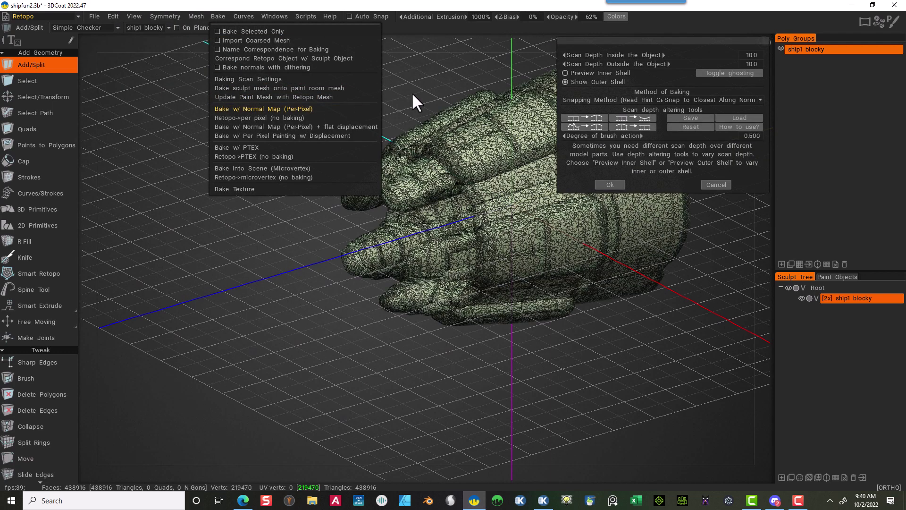
pyautogui.click(739, 55)
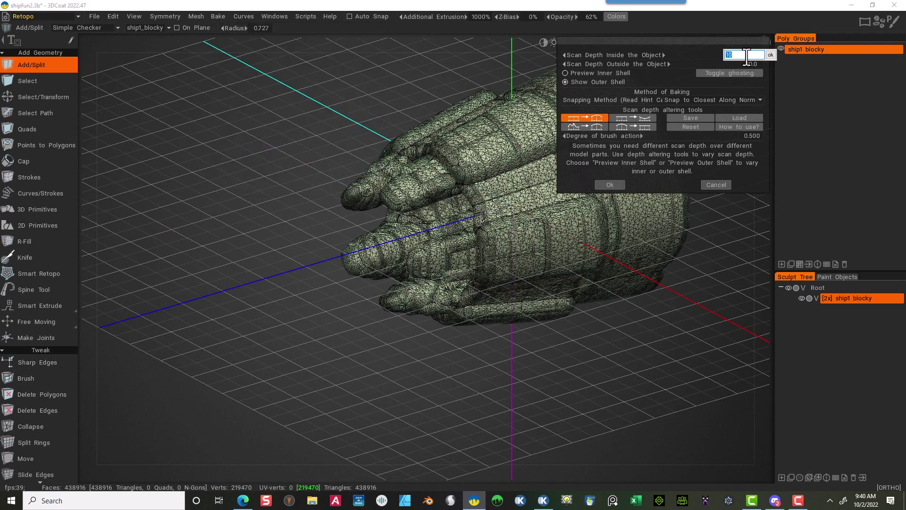
pyautogui.write('2')
pyautogui.click(771, 55)
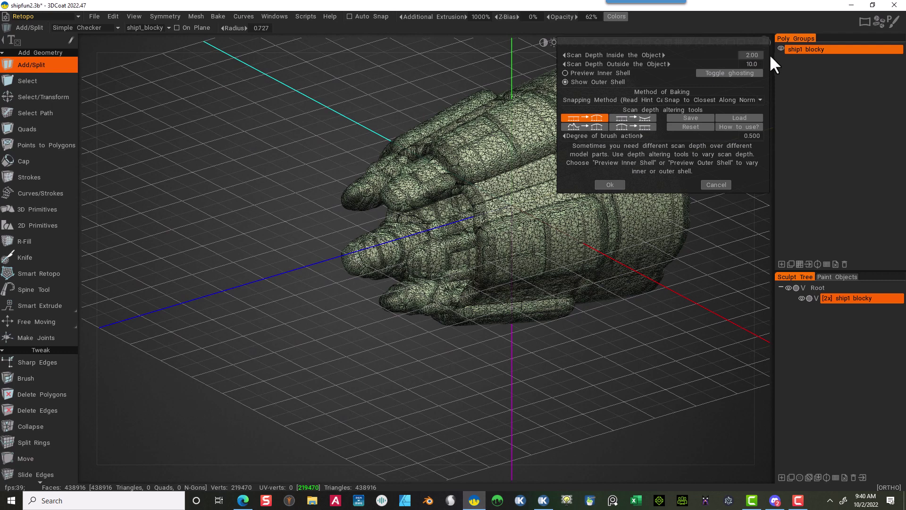
# Step: Set the scan depth outside the object to 2 and accept the baking scan settings
pyautogui.click(752, 63)
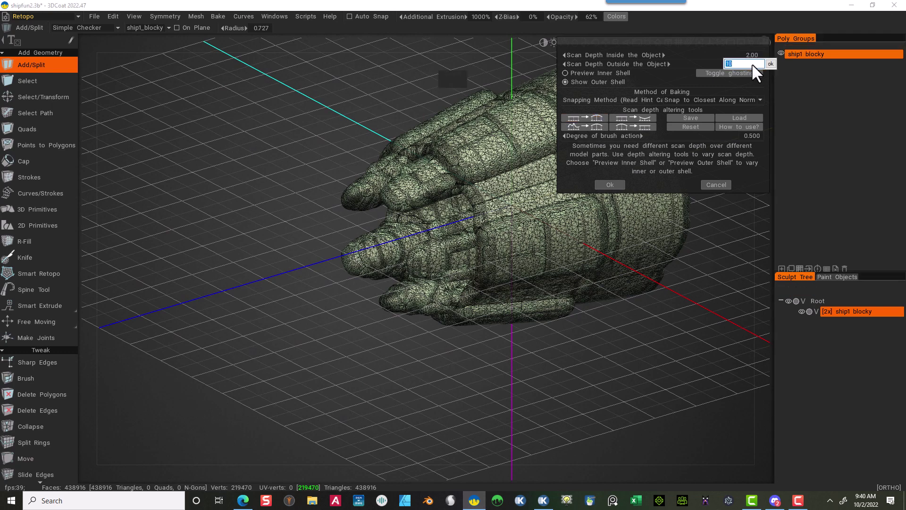
pyautogui.write('2')
pyautogui.click(770, 63)
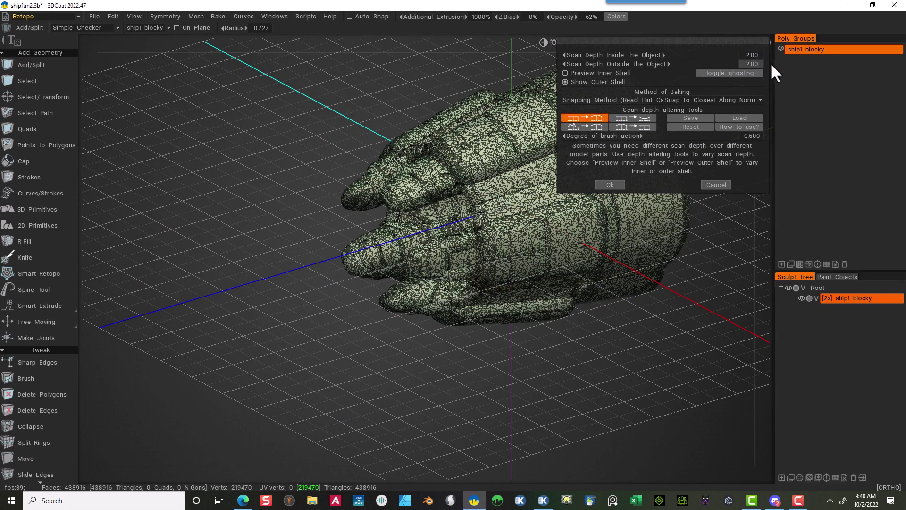
pyautogui.click(617, 183)
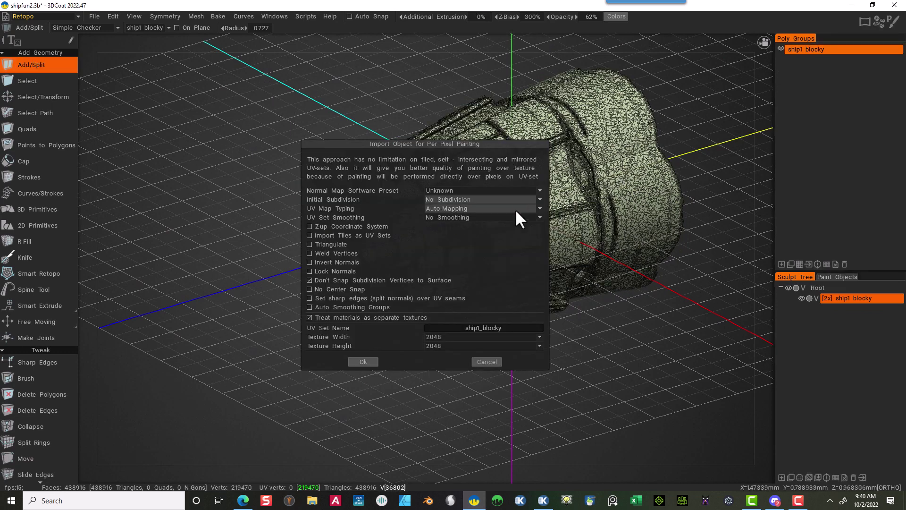
# Step: Set the texture width and height to 4096 for the ship1_blocky UV set and run the per-pixel bake
pyautogui.click(449, 334)
pyautogui.click(447, 410)
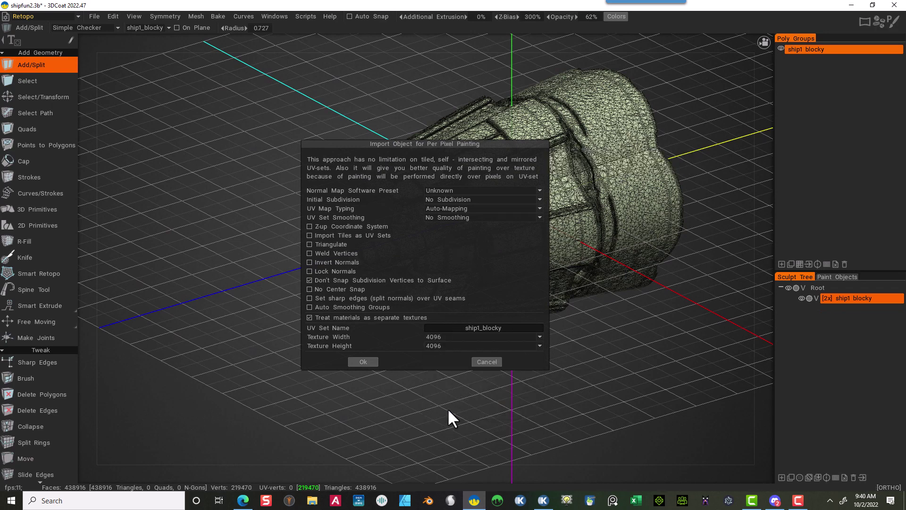
pyautogui.click(361, 361)
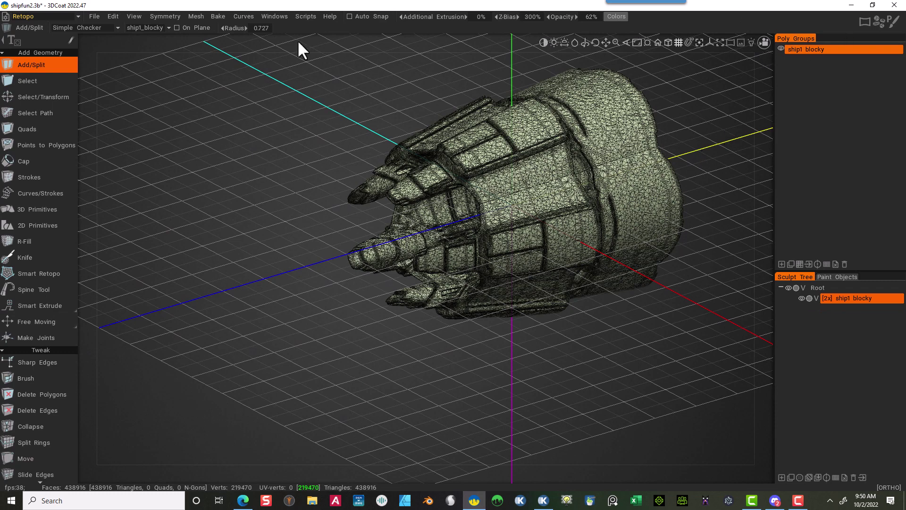
# Step: Switch from the Retopo room to the Paint room to view the baked ship
pyautogui.click(78, 17)
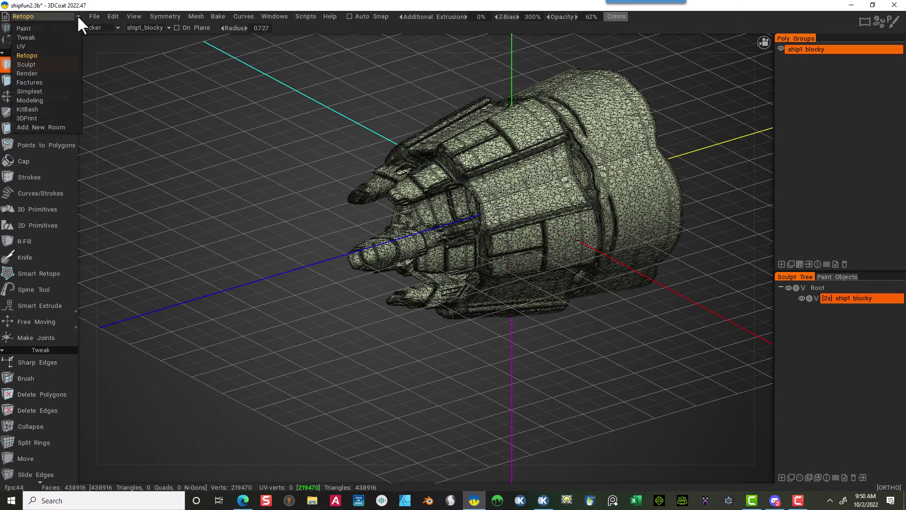
pyautogui.click(37, 26)
pyautogui.click(78, 16)
pyautogui.click(47, 29)
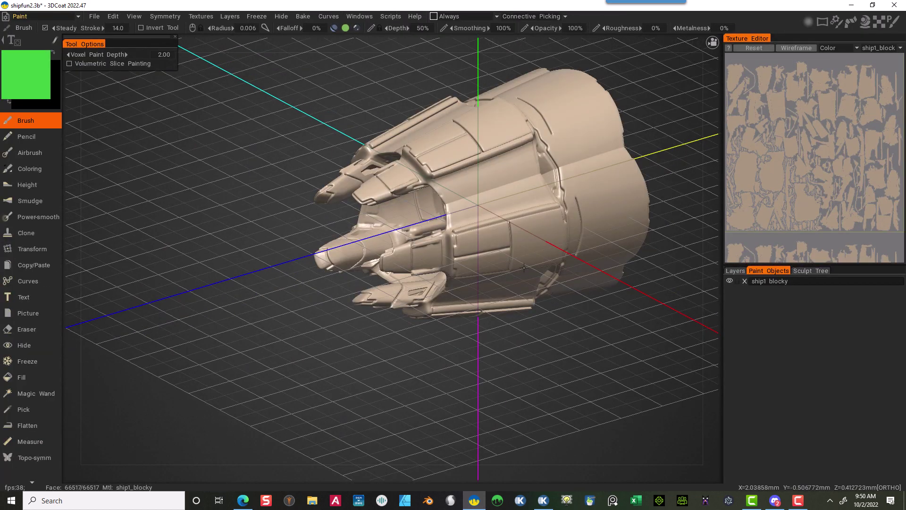
pyautogui.moveTo(388, 372); pyautogui.dragTo(231, 403, button='middle')
pyautogui.moveTo(229, 410); pyautogui.dragTo(382, 406)
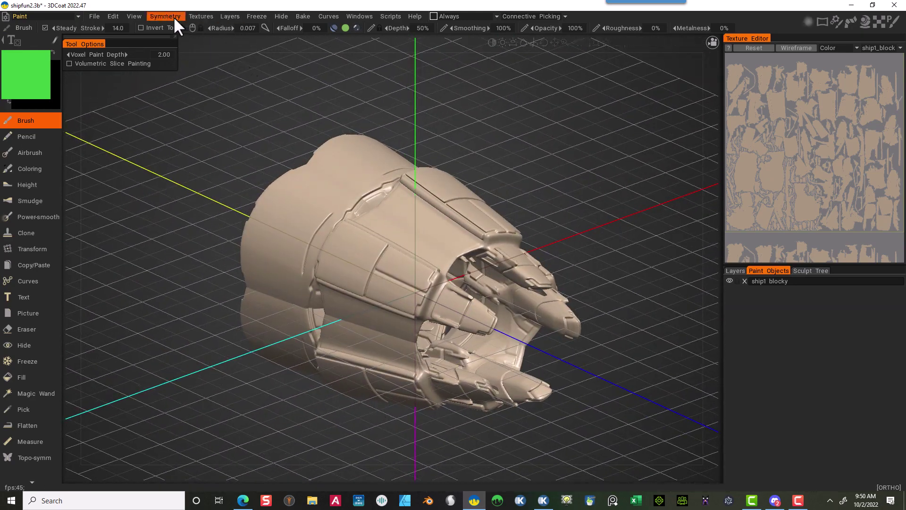
# Step: Calculate ambient occlusion into a new layer using Sphere+Hemisphere light sources and a light count of 4096
pyautogui.click(113, 17)
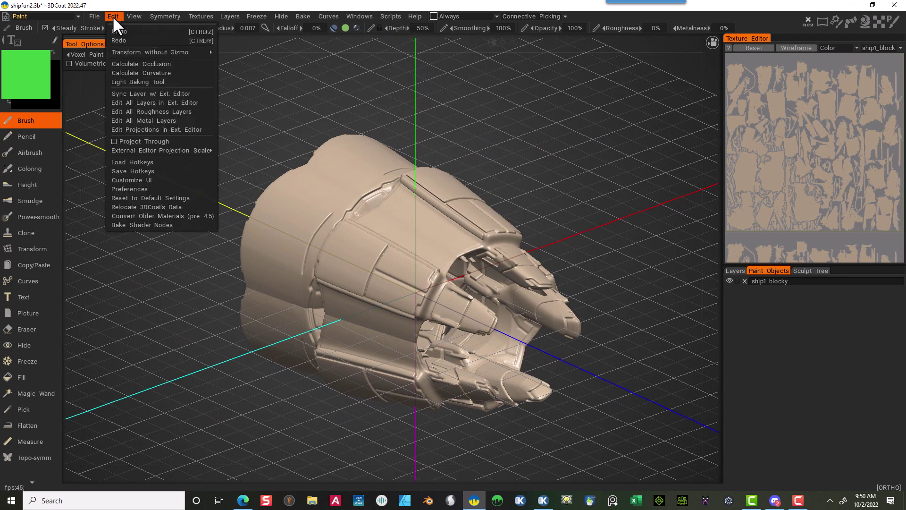
pyautogui.click(167, 63)
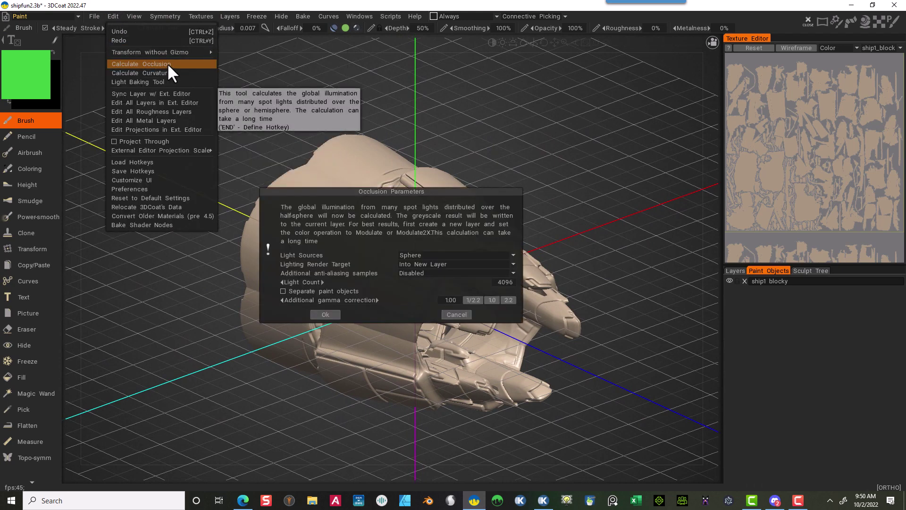
pyautogui.click(433, 255)
pyautogui.click(433, 282)
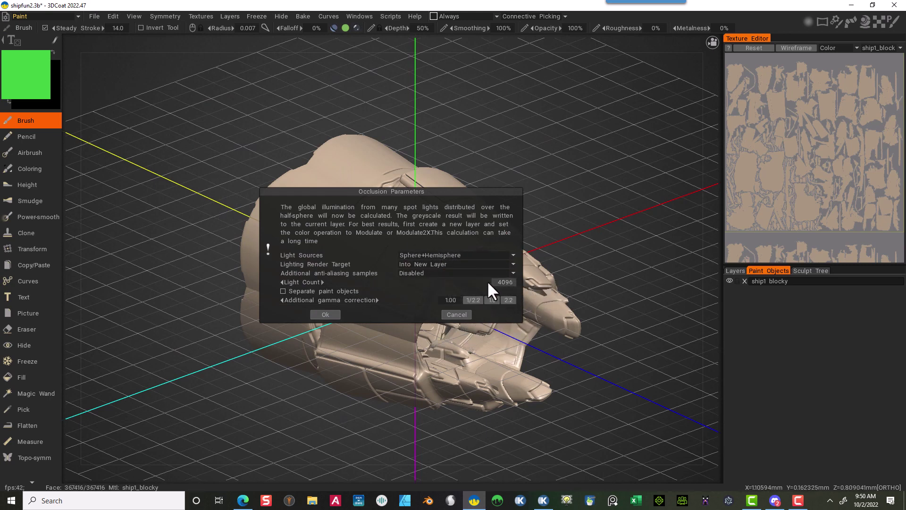
pyautogui.click(331, 313)
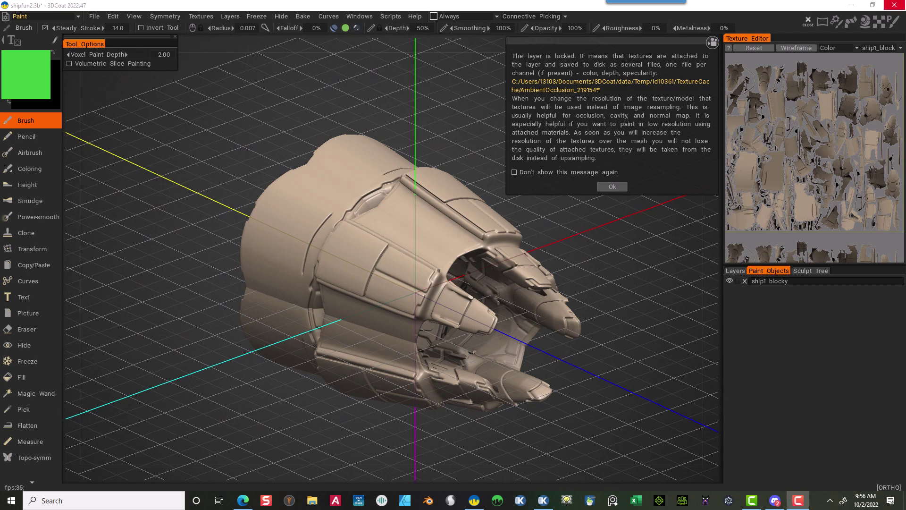
# Step: Check the paint layer list for the occlusion and normal map layers, and dismiss the locked-layer notice
pyautogui.click(631, 224)
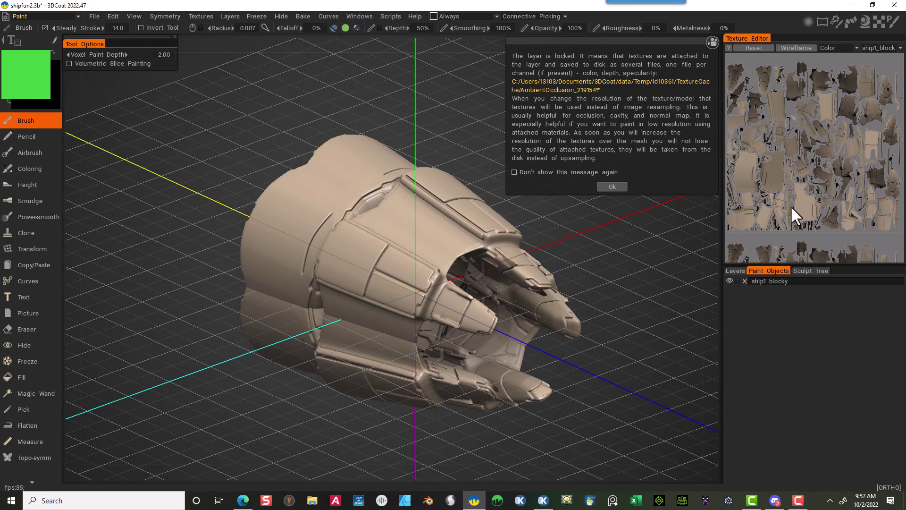
pyautogui.click(737, 270)
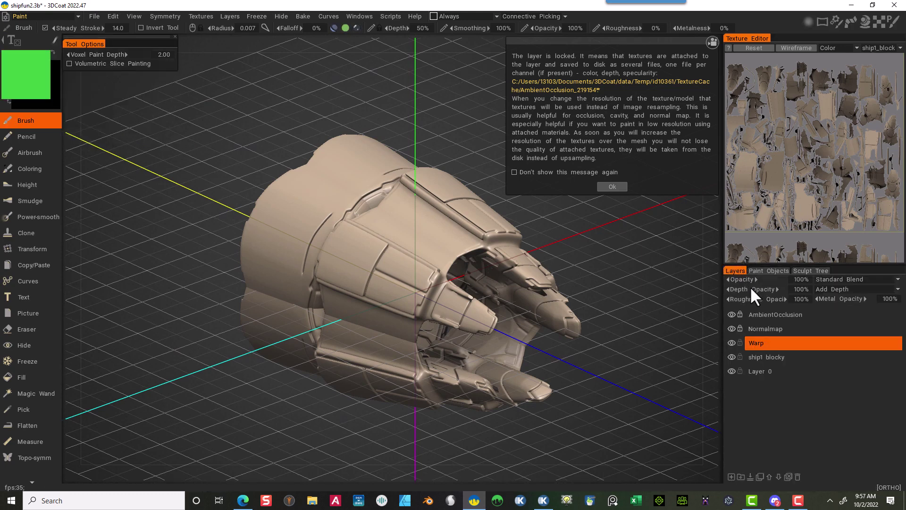
pyautogui.click(760, 343)
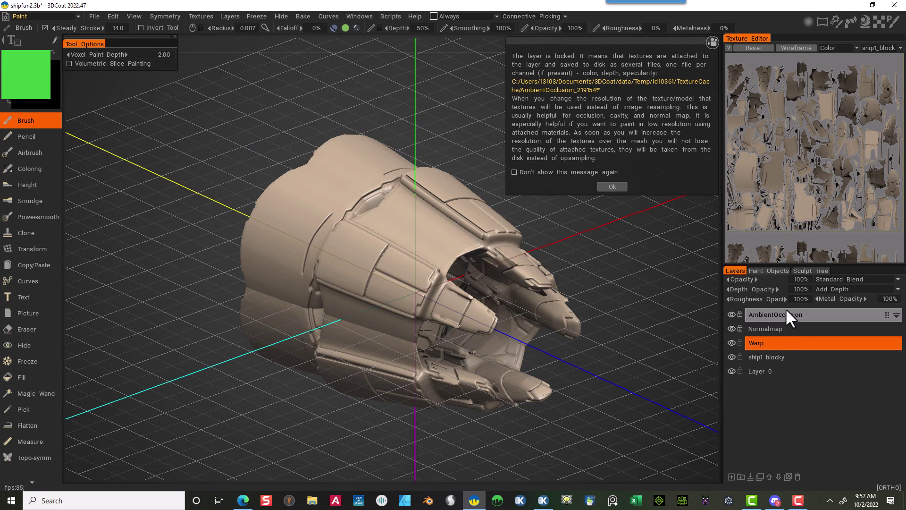
pyautogui.click(768, 271)
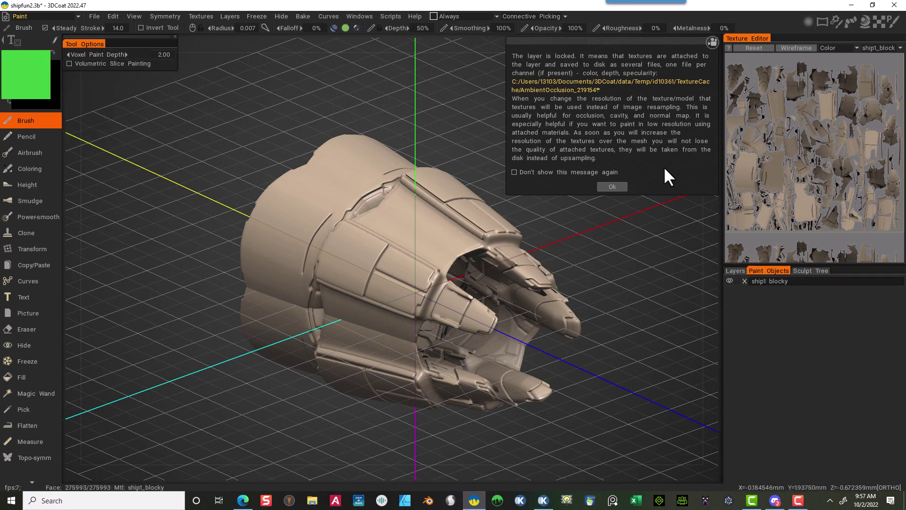
pyautogui.click(612, 186)
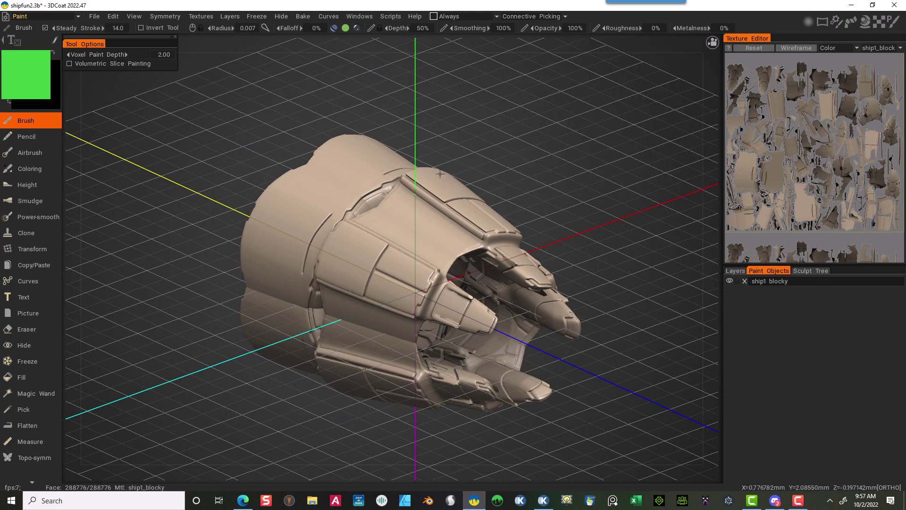
# Step: Calculate a Local Curvature RGB map into a new layer with Sphere+Hemisphere light sources and a light count of 4096
pyautogui.click(113, 14)
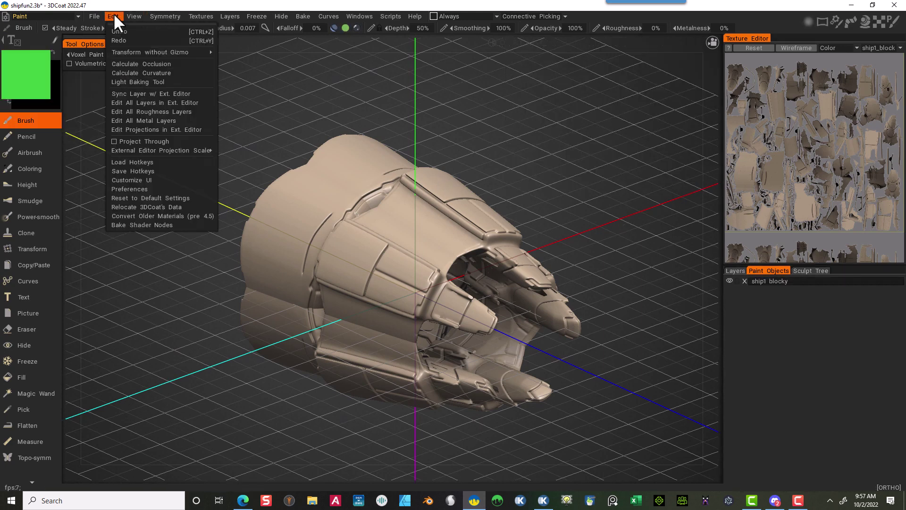
pyautogui.click(143, 73)
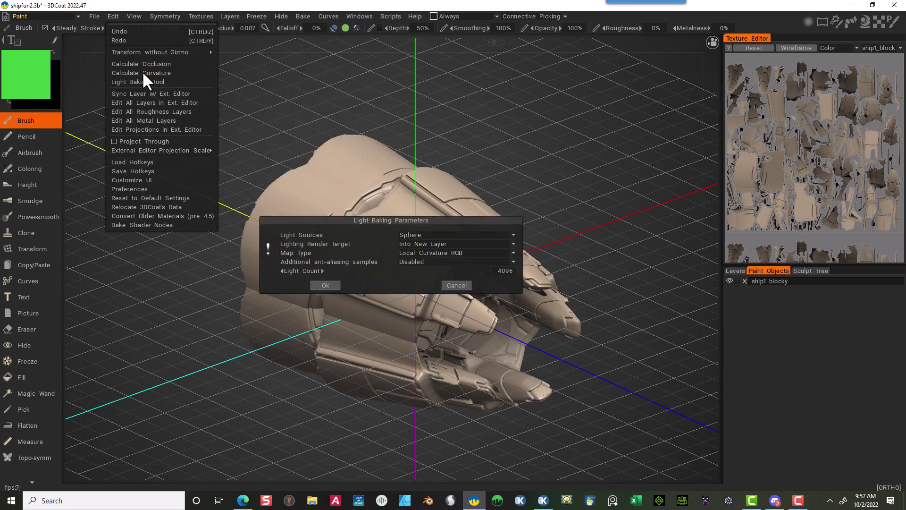
pyautogui.click(415, 231)
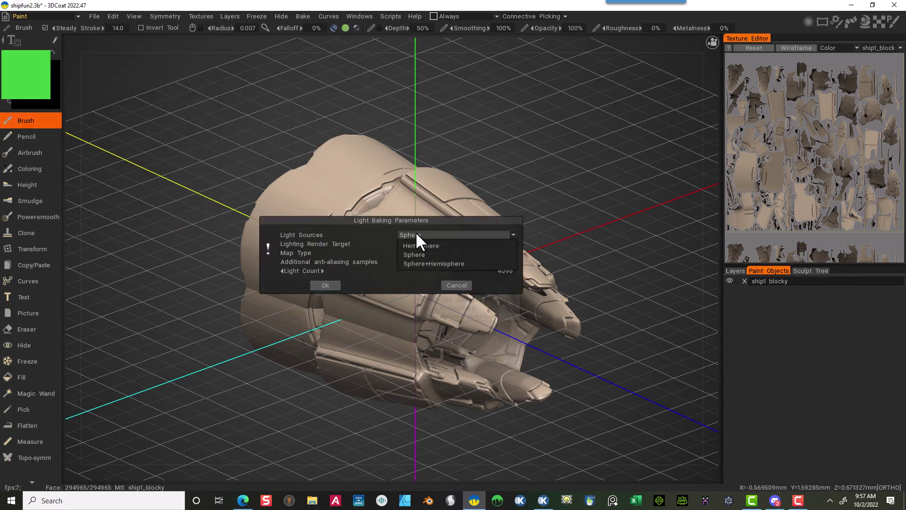
pyautogui.click(429, 260)
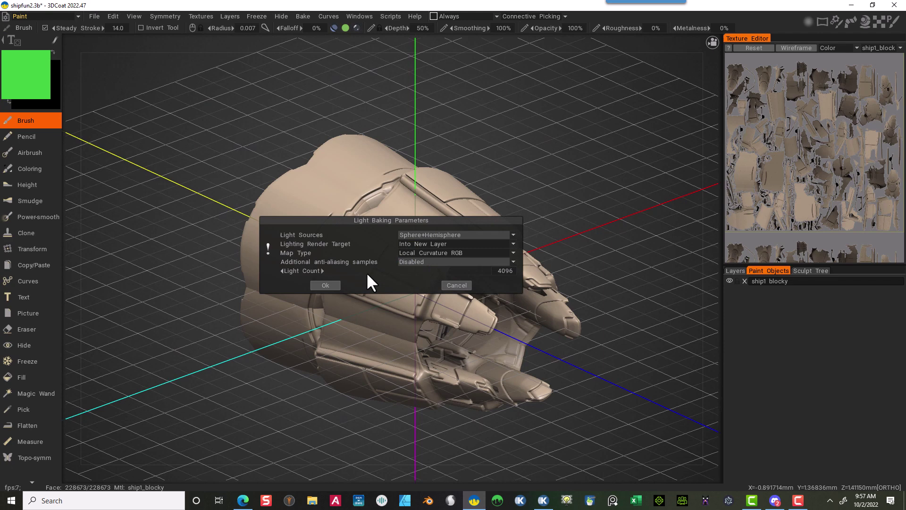
pyautogui.click(336, 282)
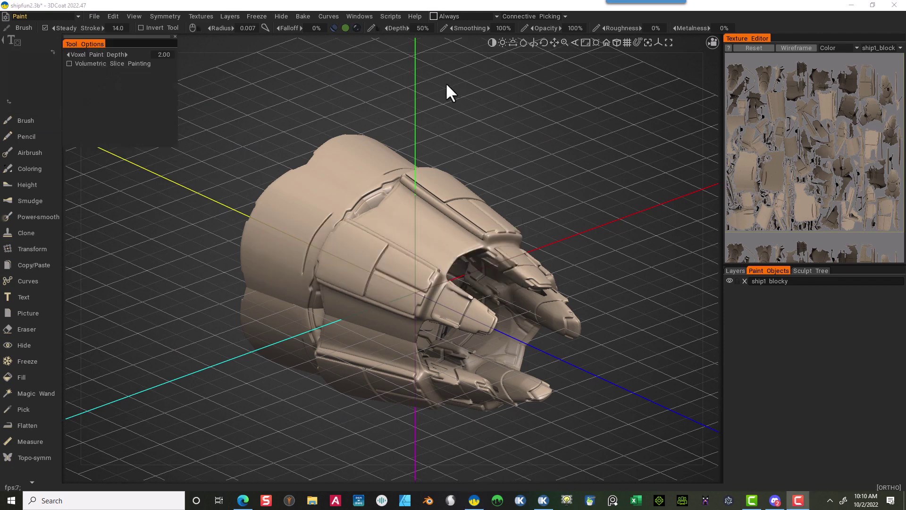
# Step: Add a new paint layer directly above the Warp layer and save the scene
pyautogui.click(741, 269)
pyautogui.click(764, 270)
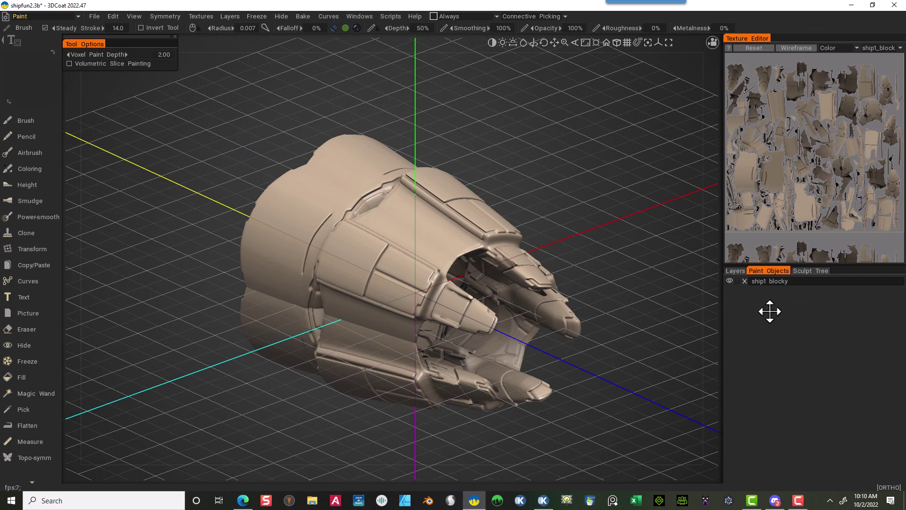
pyautogui.click(733, 271)
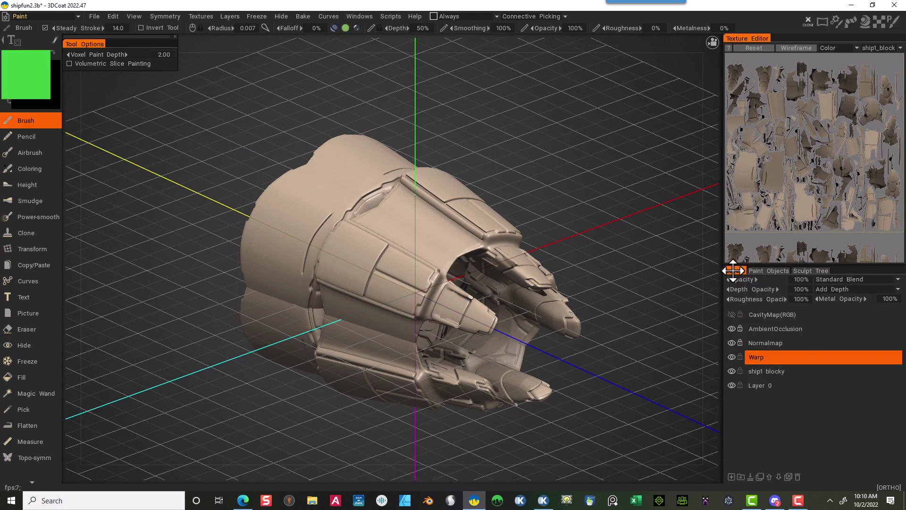
pyautogui.moveTo(732, 270); pyautogui.dragTo(730, 474)
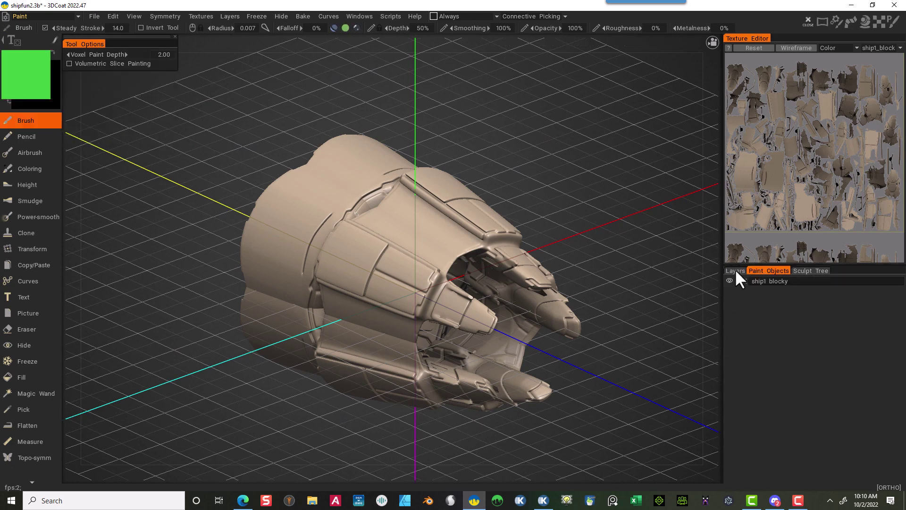
pyautogui.moveTo(734, 268); pyautogui.dragTo(734, 479)
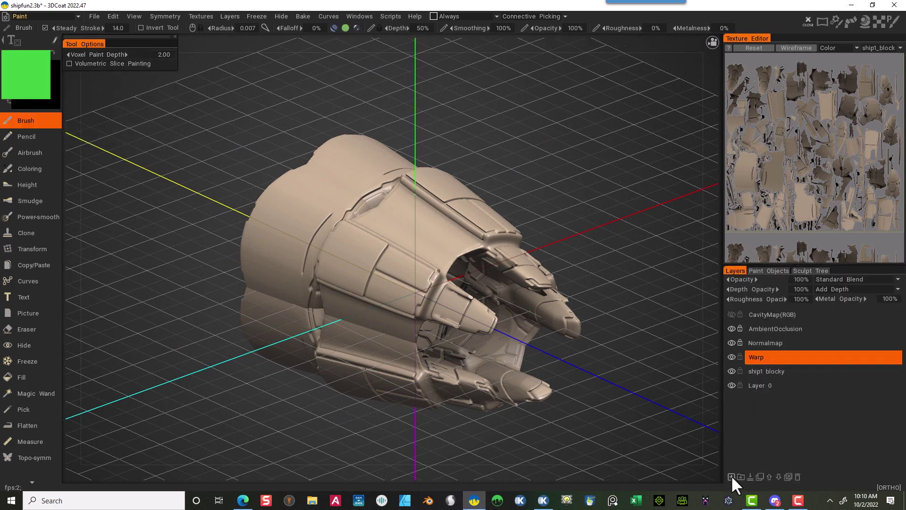
pyautogui.click(731, 476)
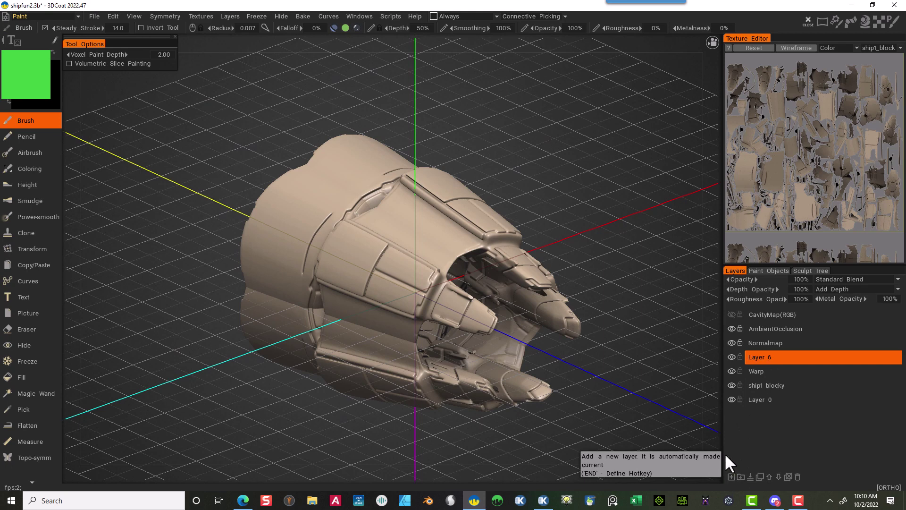
pyautogui.click(748, 270)
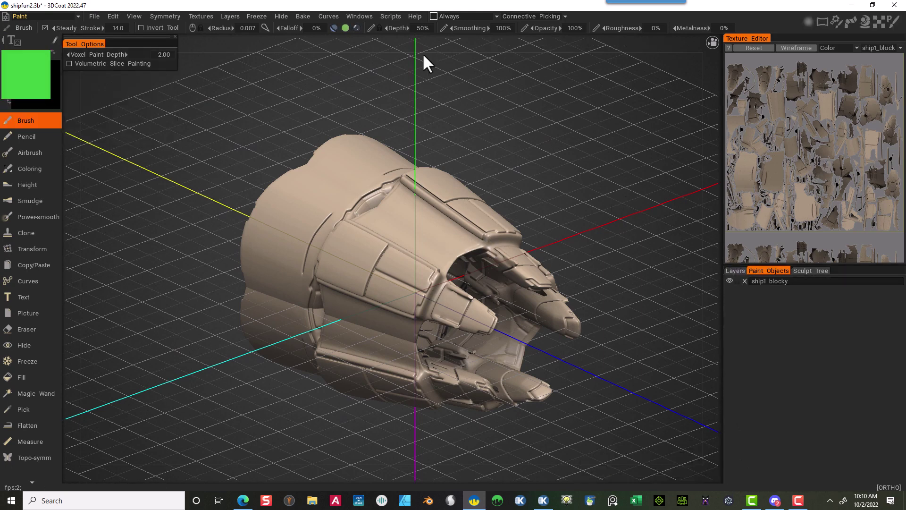
pyautogui.click(93, 16)
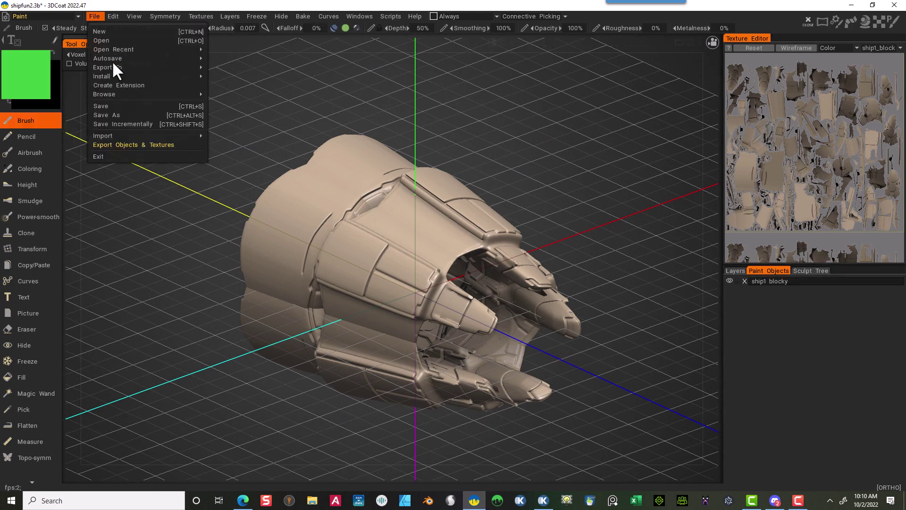
pyautogui.click(110, 107)
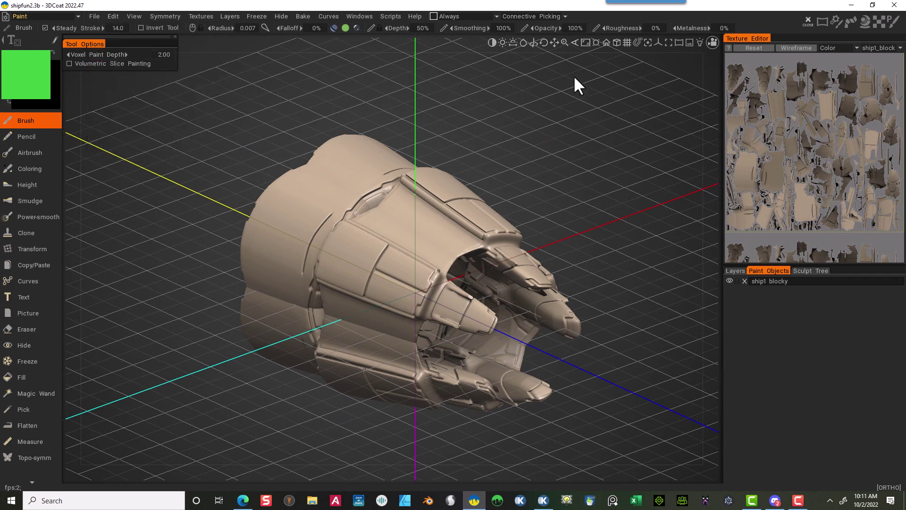
# Step: Hide the ship1 blocky volume in the Sculpt room and return to the Paint room
pyautogui.click(78, 14)
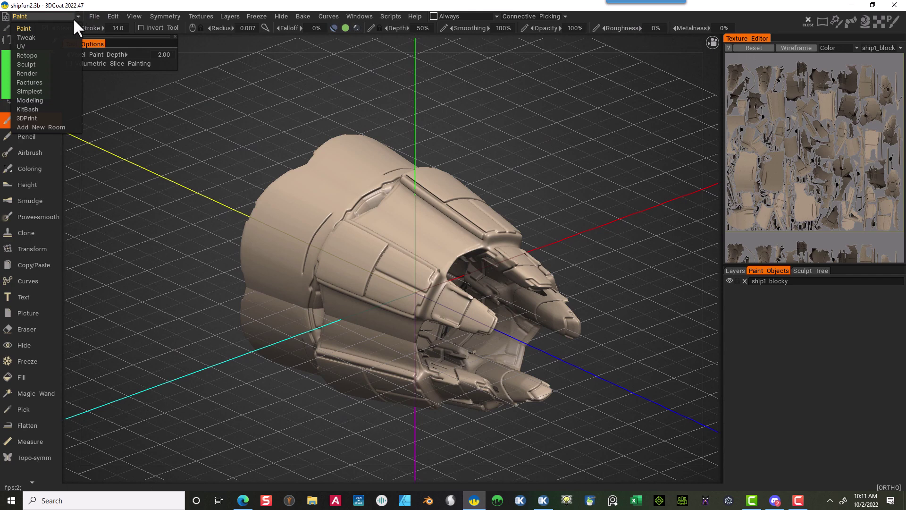
pyautogui.click(40, 66)
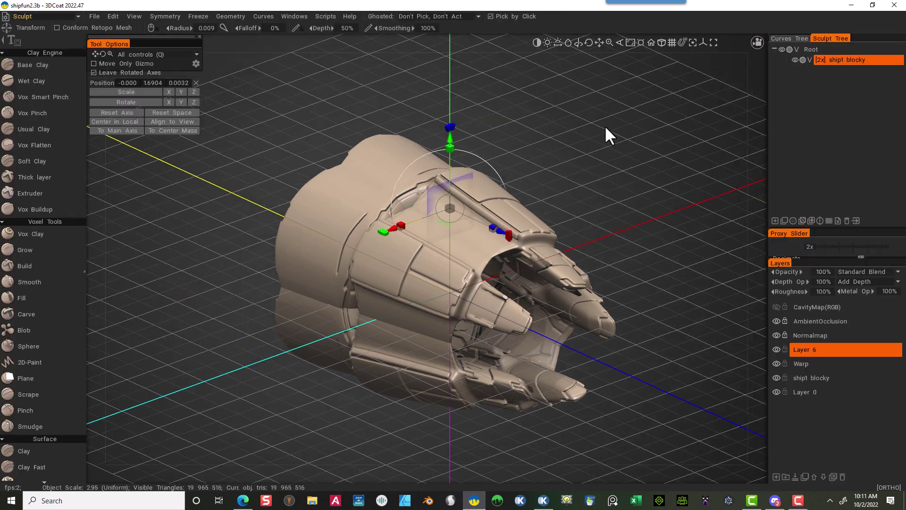
pyautogui.click(794, 60)
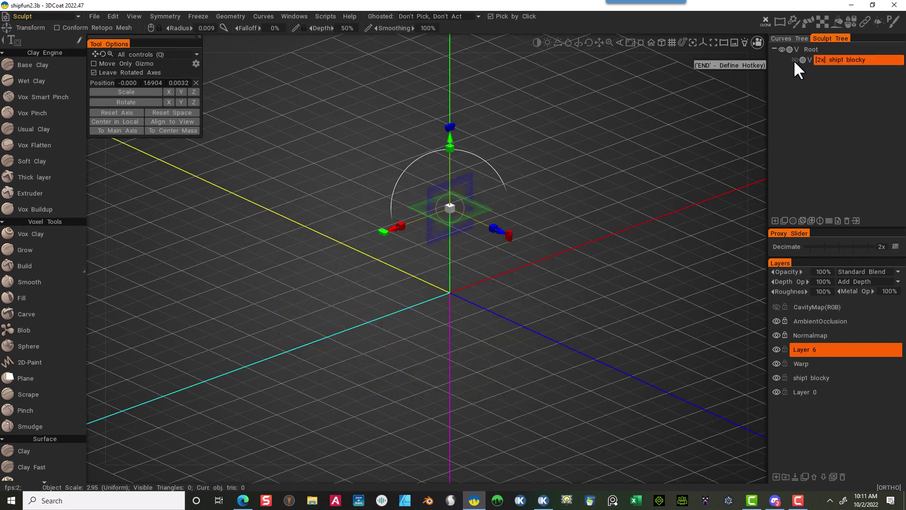
pyautogui.scroll(-10, 34, 33)
pyautogui.click(36, 13)
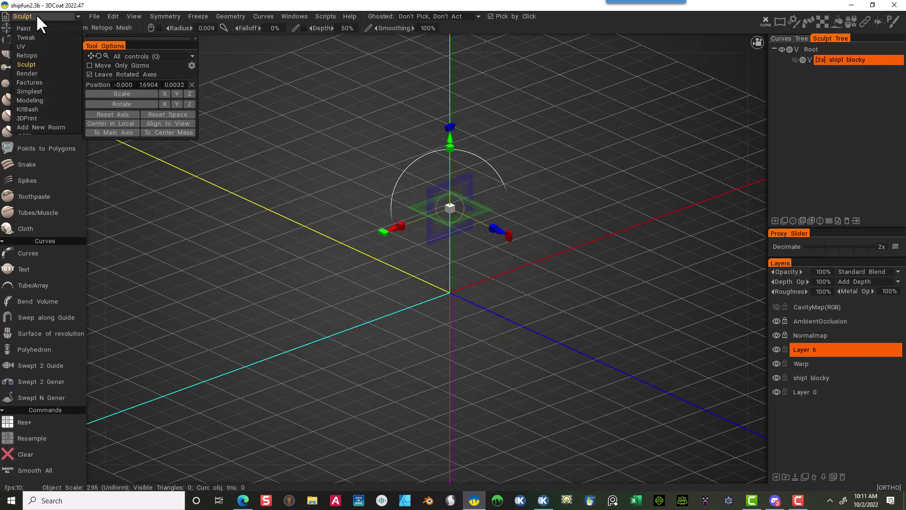
pyautogui.click(24, 28)
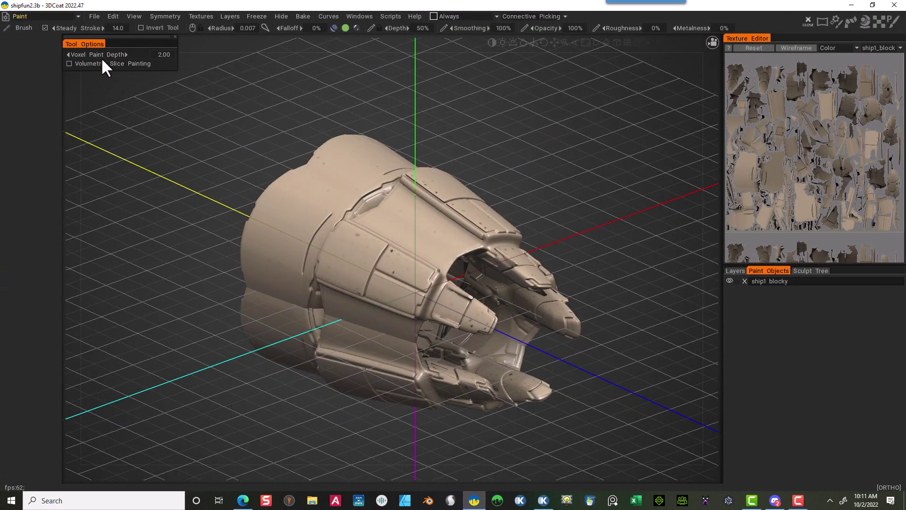
pyautogui.moveTo(580, 206); pyautogui.dragTo(634, 199)
pyautogui.moveTo(634, 199); pyautogui.dragTo(718, 204, button='right')
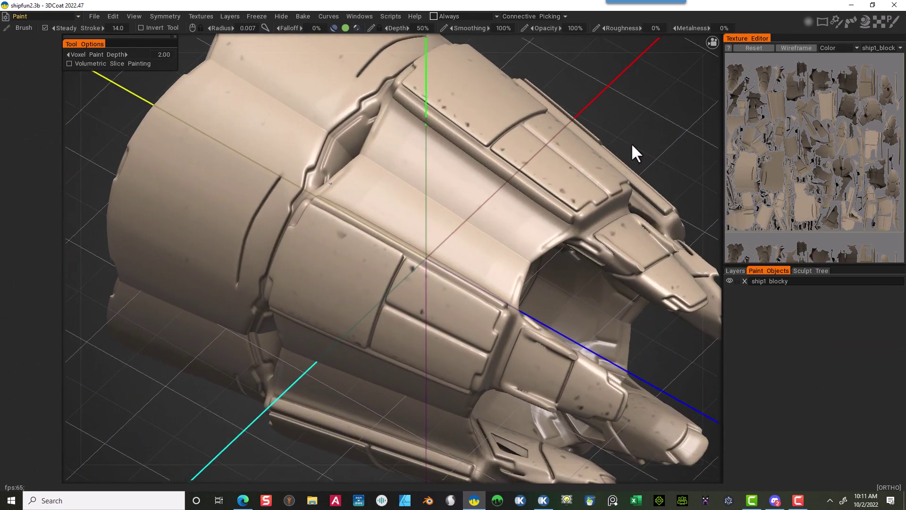
pyautogui.moveTo(682, 140); pyautogui.dragTo(715, 127)
pyautogui.moveTo(691, 128); pyautogui.dragTo(546, 127, button='right')
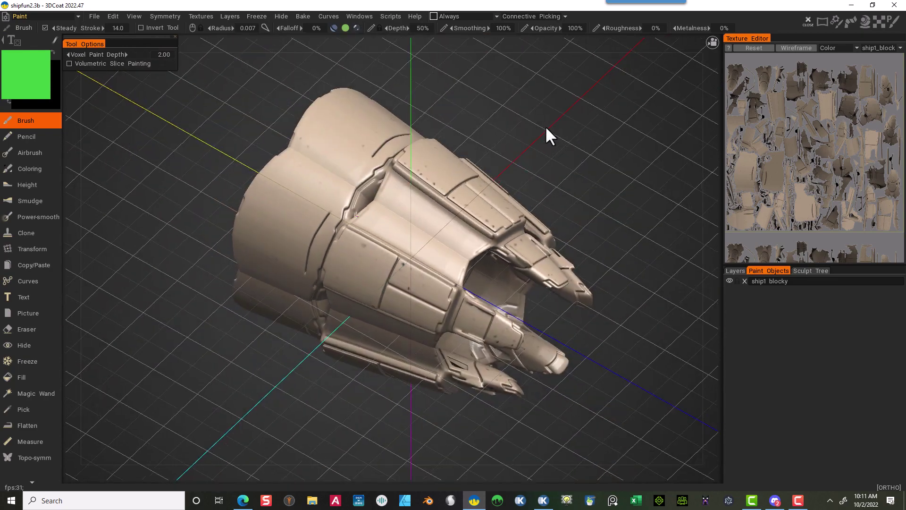
pyautogui.moveTo(518, 155); pyautogui.dragTo(552, 162)
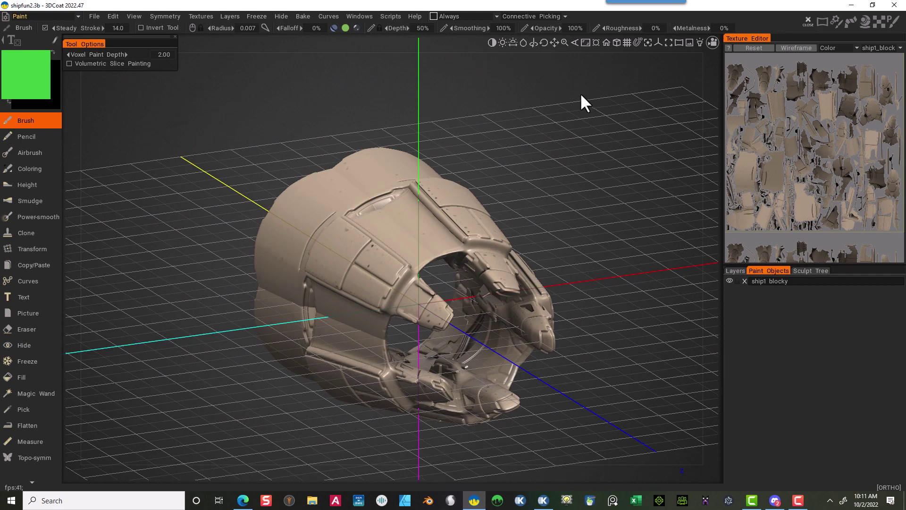
pyautogui.moveTo(582, 99); pyautogui.dragTo(518, 182)
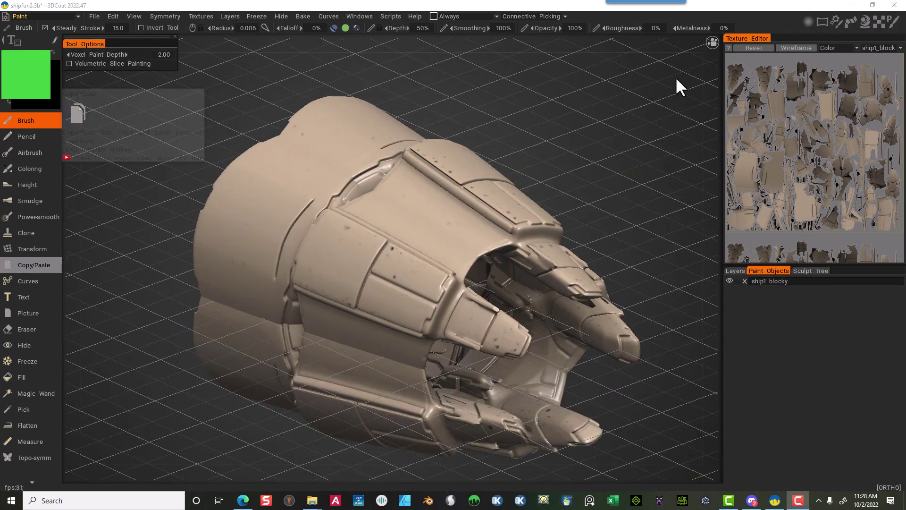
# Step: Choose the metal_painted_dark smart material, then enlarge and reposition the Smart Material Preview over the ship's front half
pyautogui.click(863, 21)
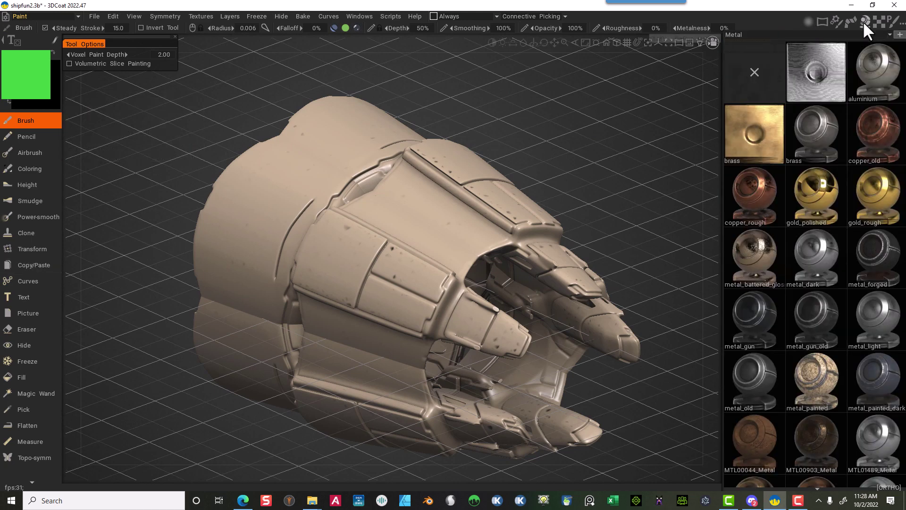
pyautogui.click(881, 369)
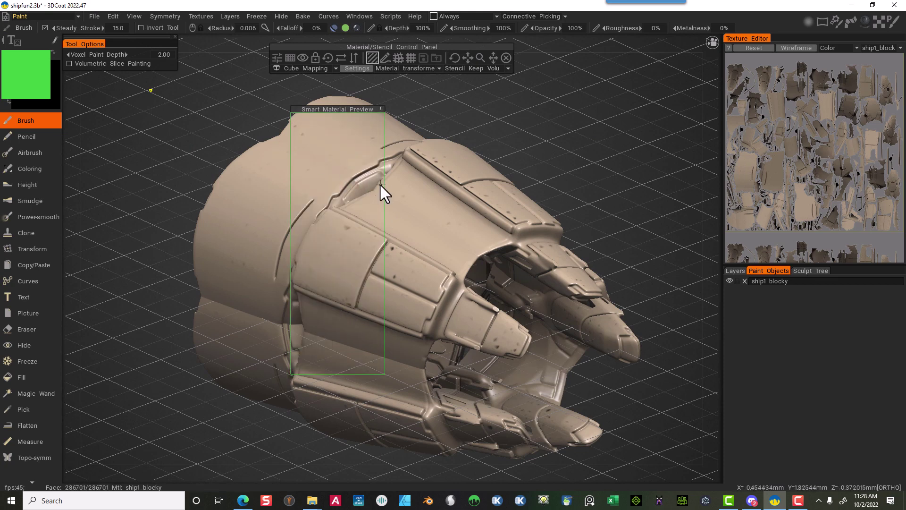
pyautogui.moveTo(383, 186); pyautogui.dragTo(617, 217)
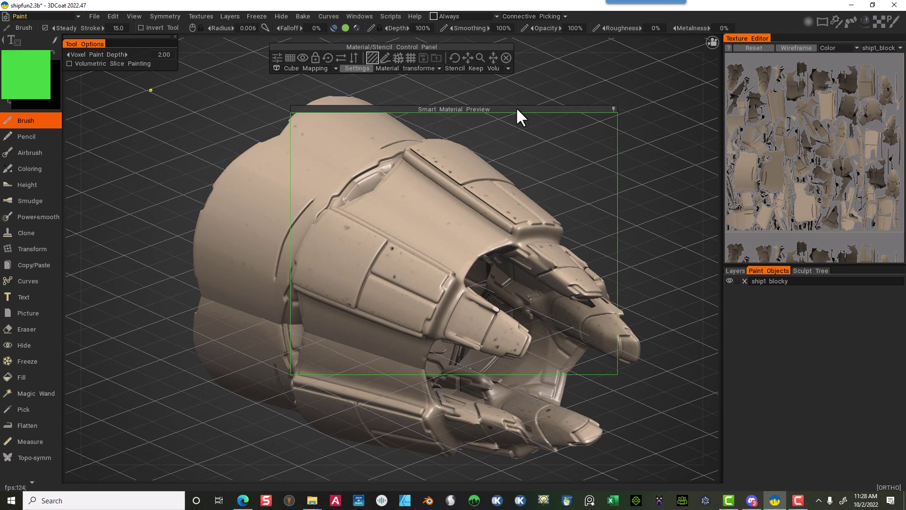
pyautogui.moveTo(517, 107); pyautogui.dragTo(610, 130)
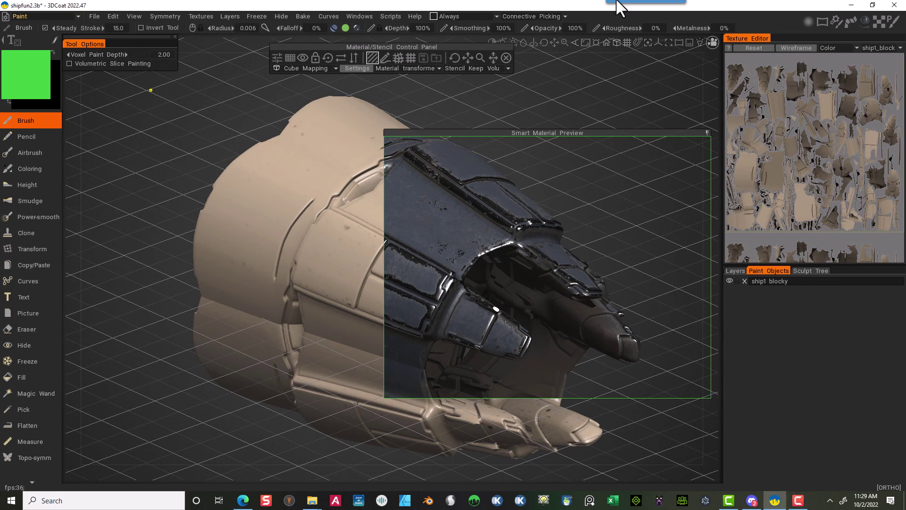
pyautogui.moveTo(683, 133); pyautogui.dragTo(609, 108)
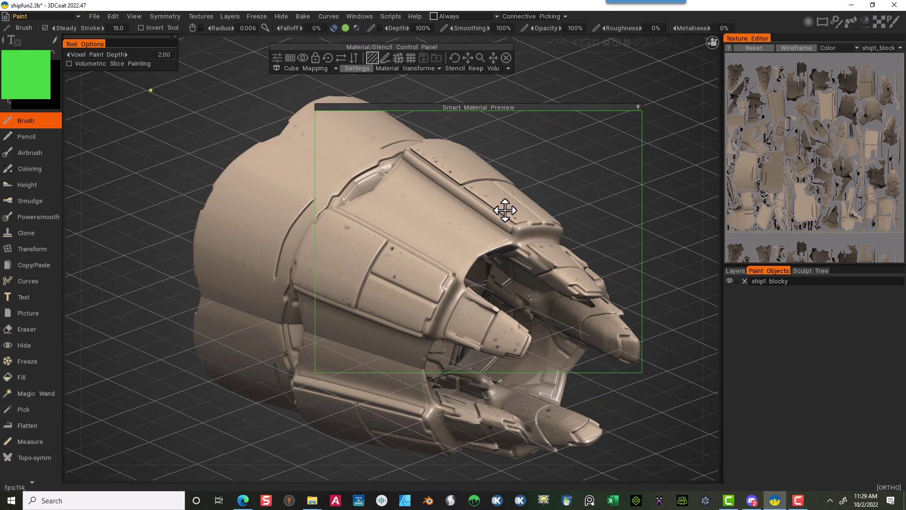
# Step: Duplicate the metal_painted_dark smart material and open the material in the Smart Material Editor
pyautogui.click(867, 21)
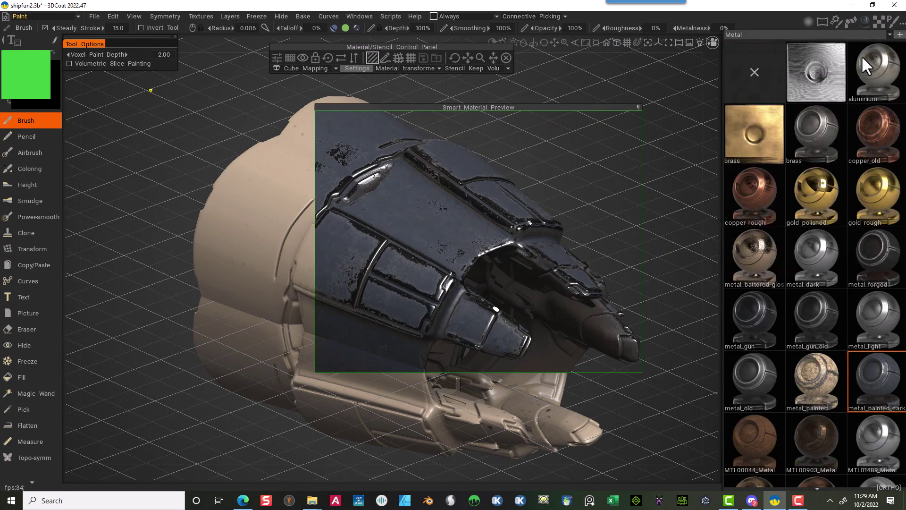
pyautogui.rightClick(885, 383)
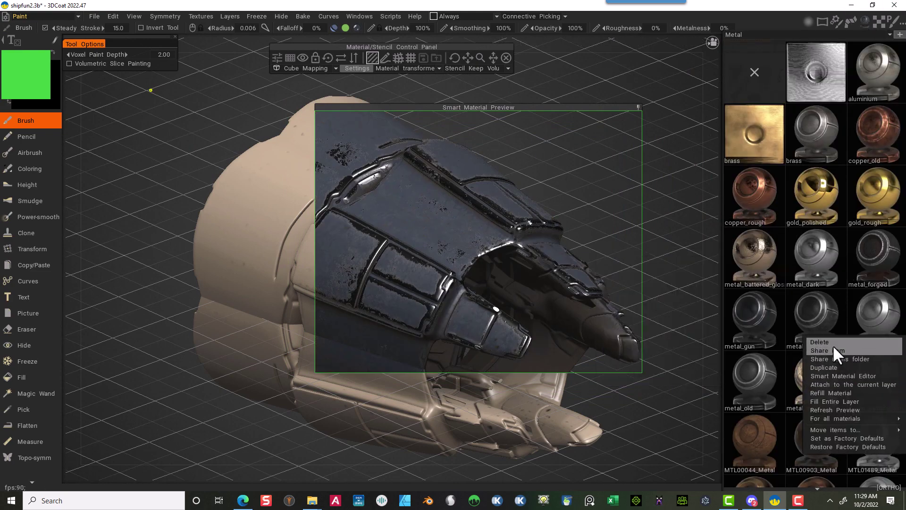
pyautogui.click(834, 367)
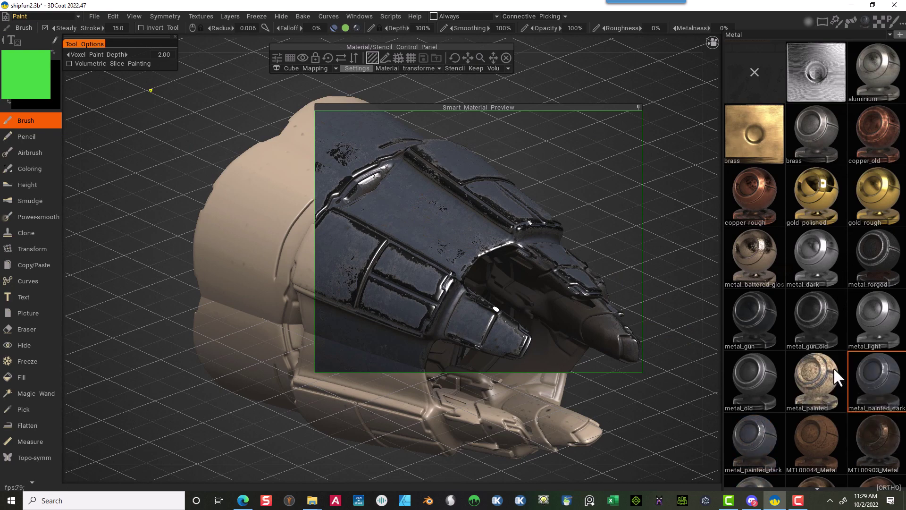
pyautogui.doubleClick(873, 368)
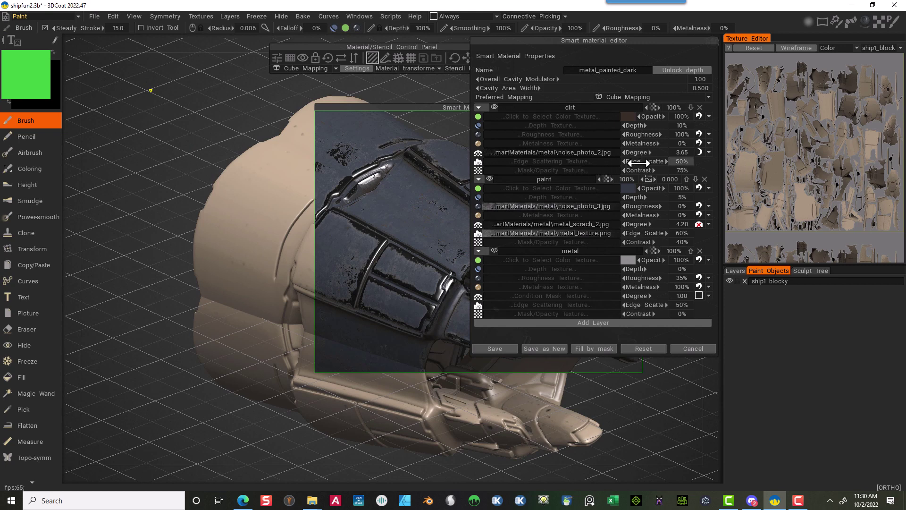
# Step: Set the dirt layer's degree to 3.77 and edge scattering to 49%, and the paint layer's degree to 2.32 and metalness to 67%
pyautogui.moveTo(637, 164)
pyautogui.mouseDown()
pyautogui.moveTo(645, 164)
pyautogui.moveTo(635, 155)
pyautogui.mouseUp()
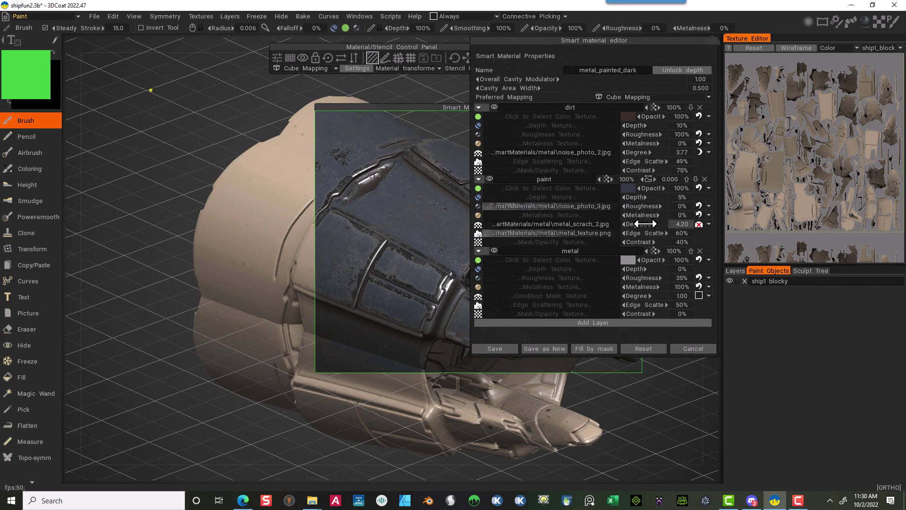
pyautogui.moveTo(639, 225); pyautogui.dragTo(609, 224)
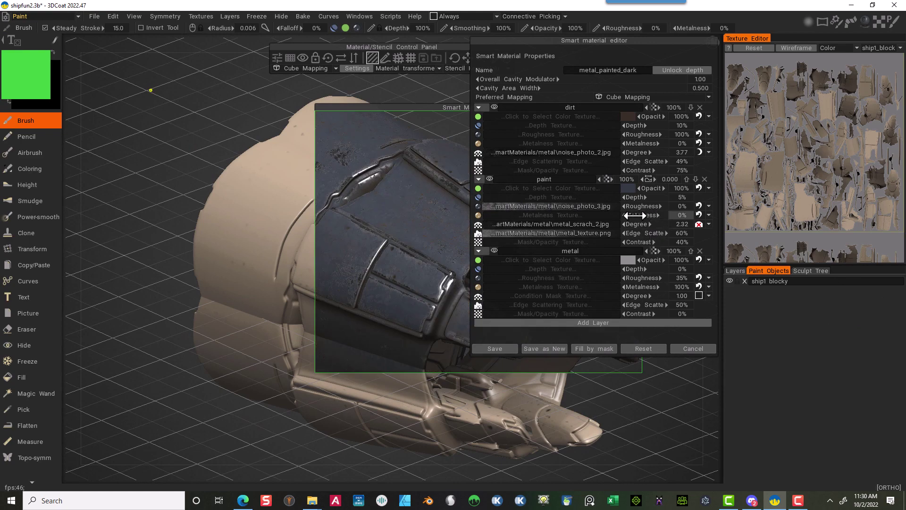
pyautogui.moveTo(635, 216); pyautogui.dragTo(670, 215)
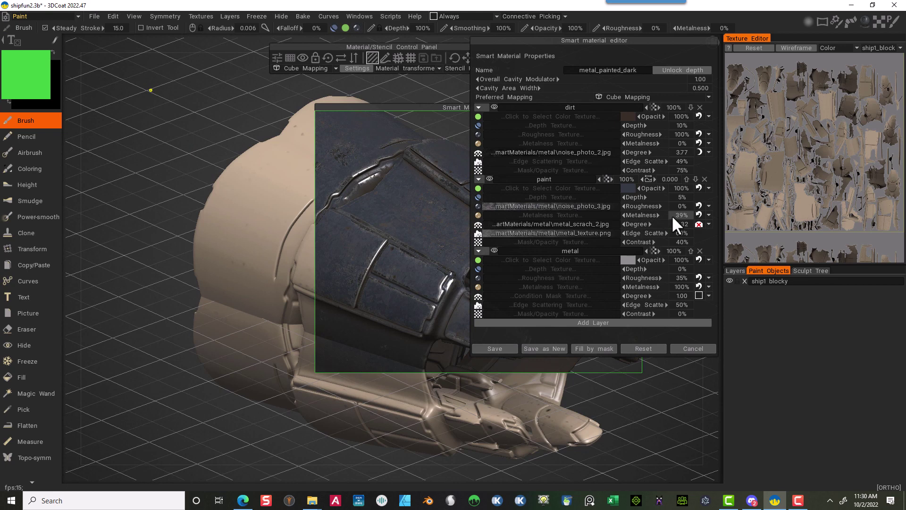
pyautogui.moveTo(724, 216); pyautogui.dragTo(697, 214)
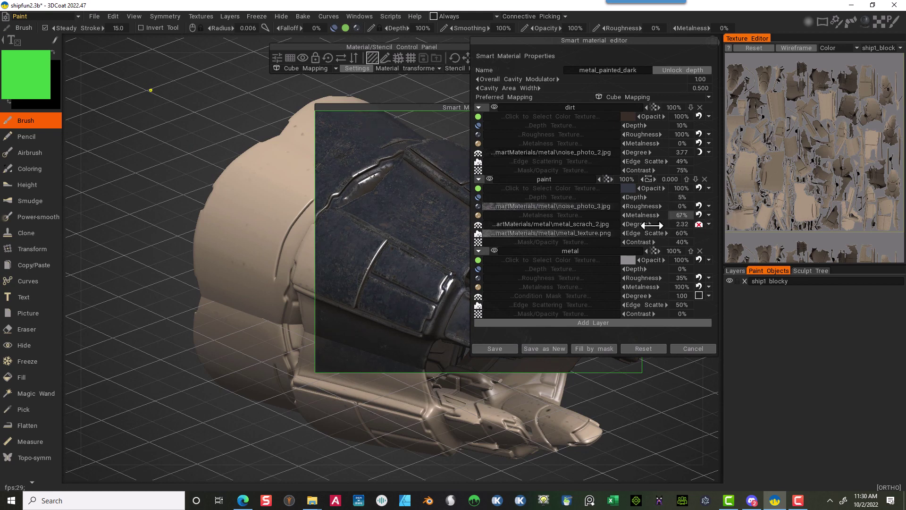
# Step: Set the paint layer's roughness to 13% and the dirt layer's metalness to 26%, and save the smart material
pyautogui.moveTo(637, 205); pyautogui.dragTo(656, 207)
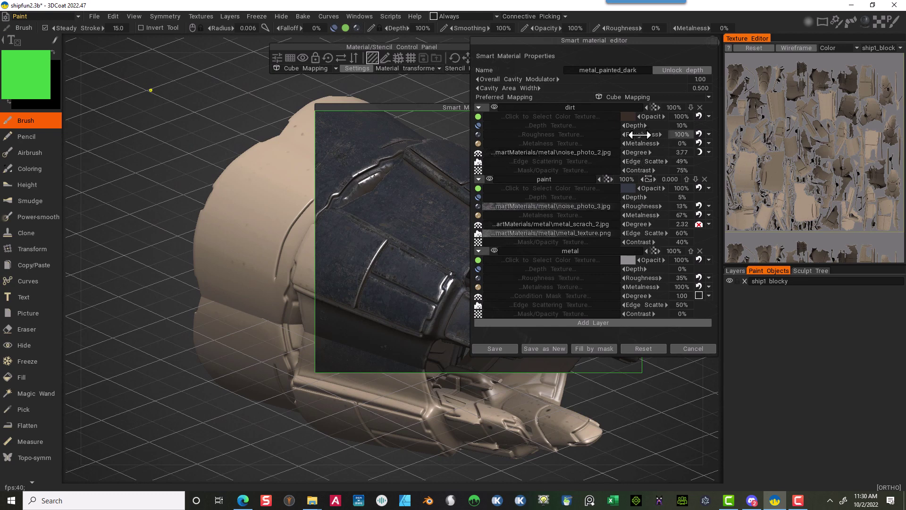
pyautogui.moveTo(635, 144); pyautogui.dragTo(670, 145)
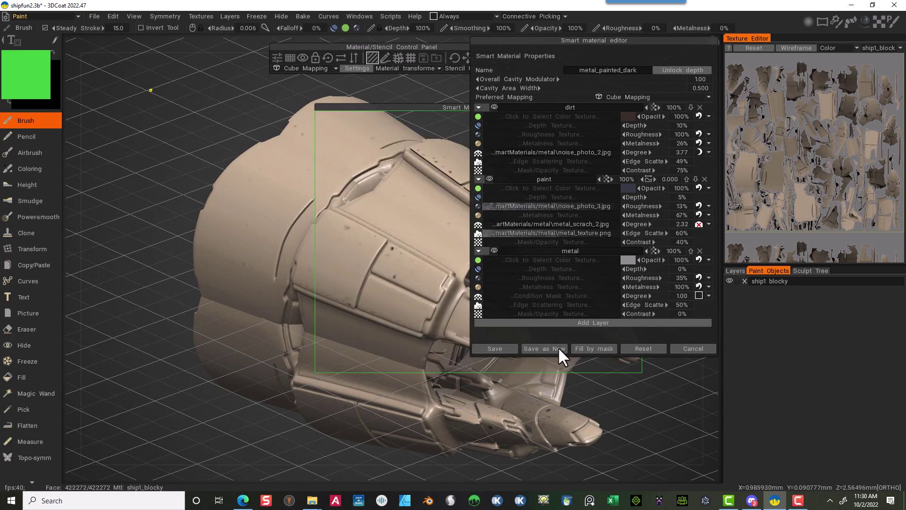
pyautogui.click(511, 350)
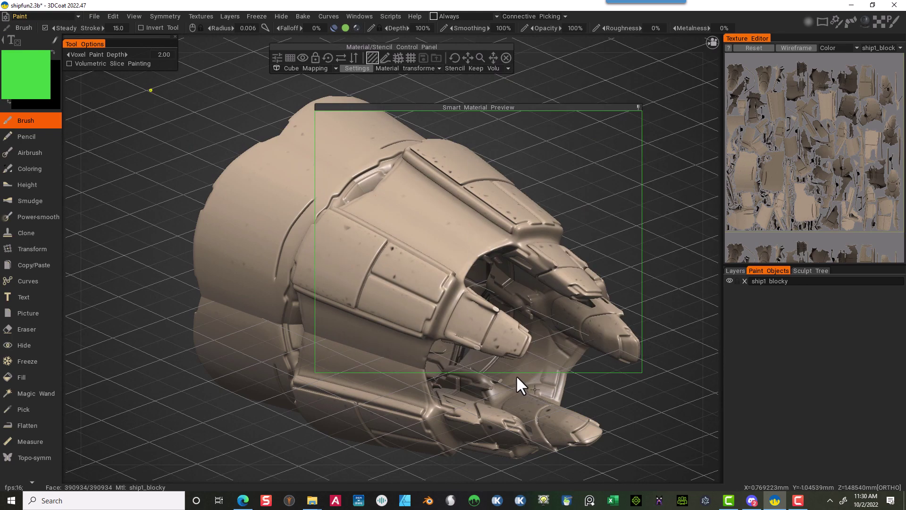
# Step: Fill the whole ship with the edited metal_painted_dark material and collapse the Smart Material Preview
pyautogui.click(17, 376)
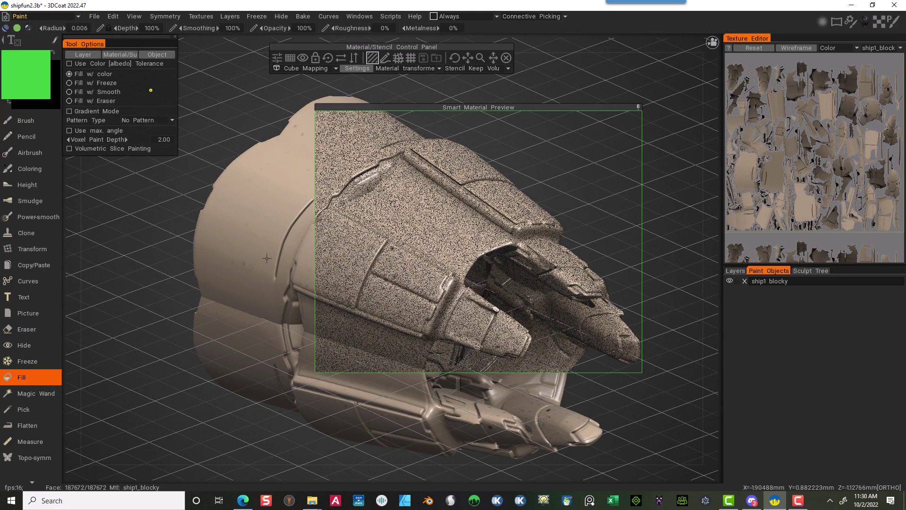
pyautogui.click(267, 258)
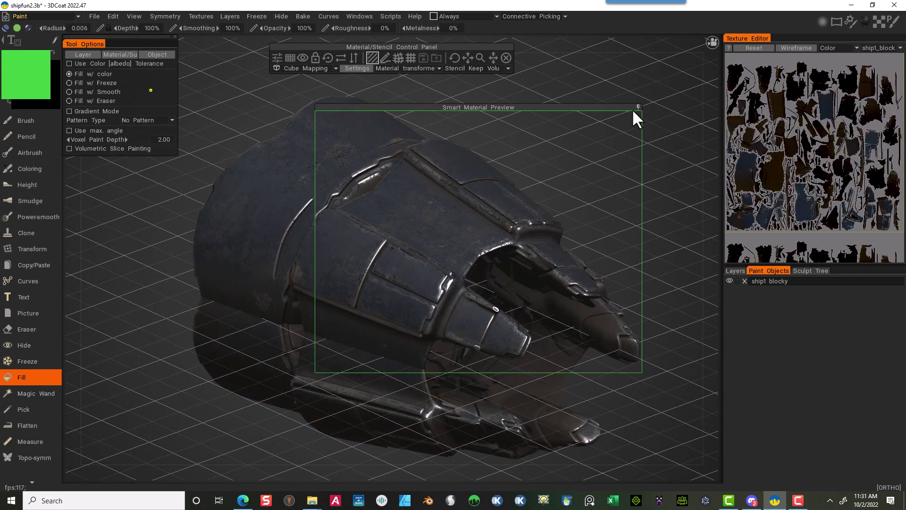
pyautogui.click(637, 106)
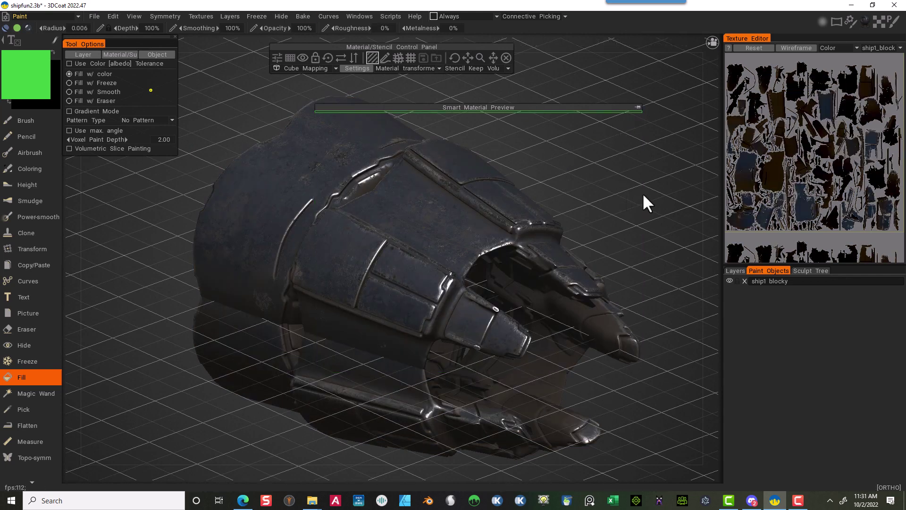
# Step: Switch to the Render room and turn off the 3D grid
pyautogui.moveTo(642, 193); pyautogui.dragTo(611, 194)
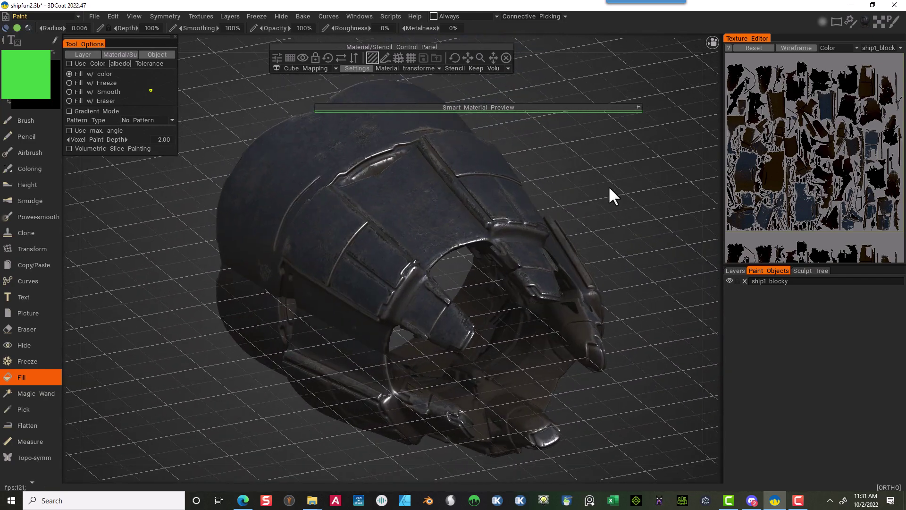
pyautogui.click(77, 16)
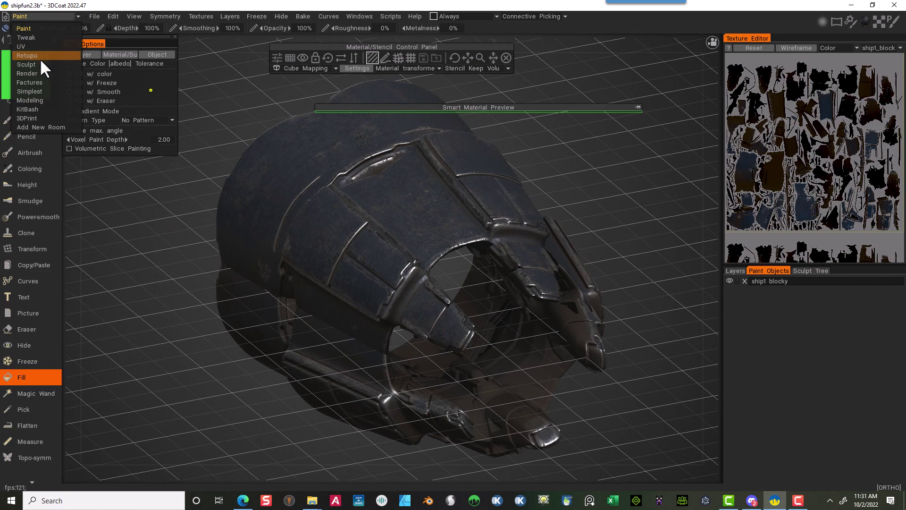
pyautogui.click(44, 72)
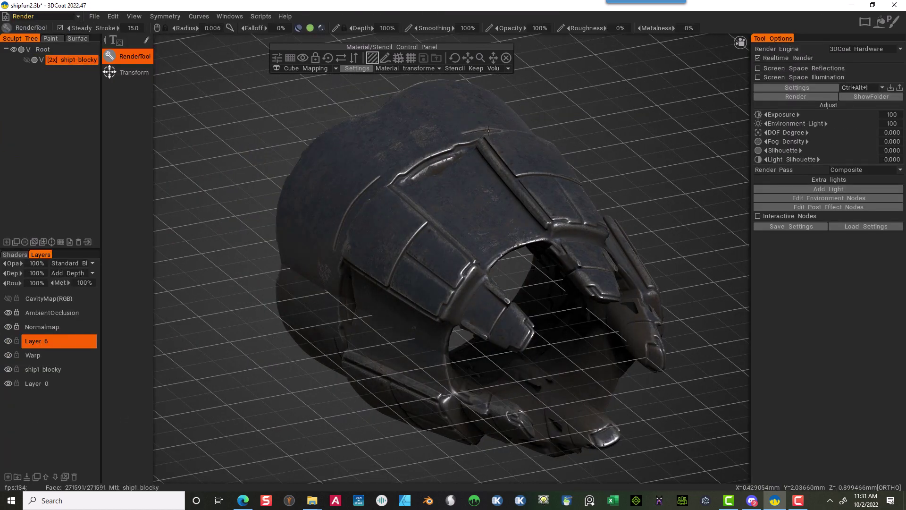
pyautogui.click(134, 16)
pyautogui.click(150, 183)
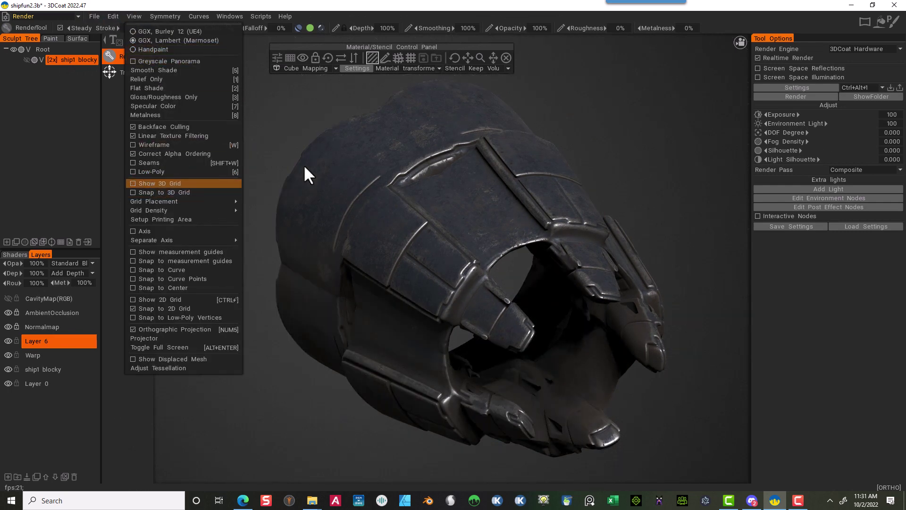